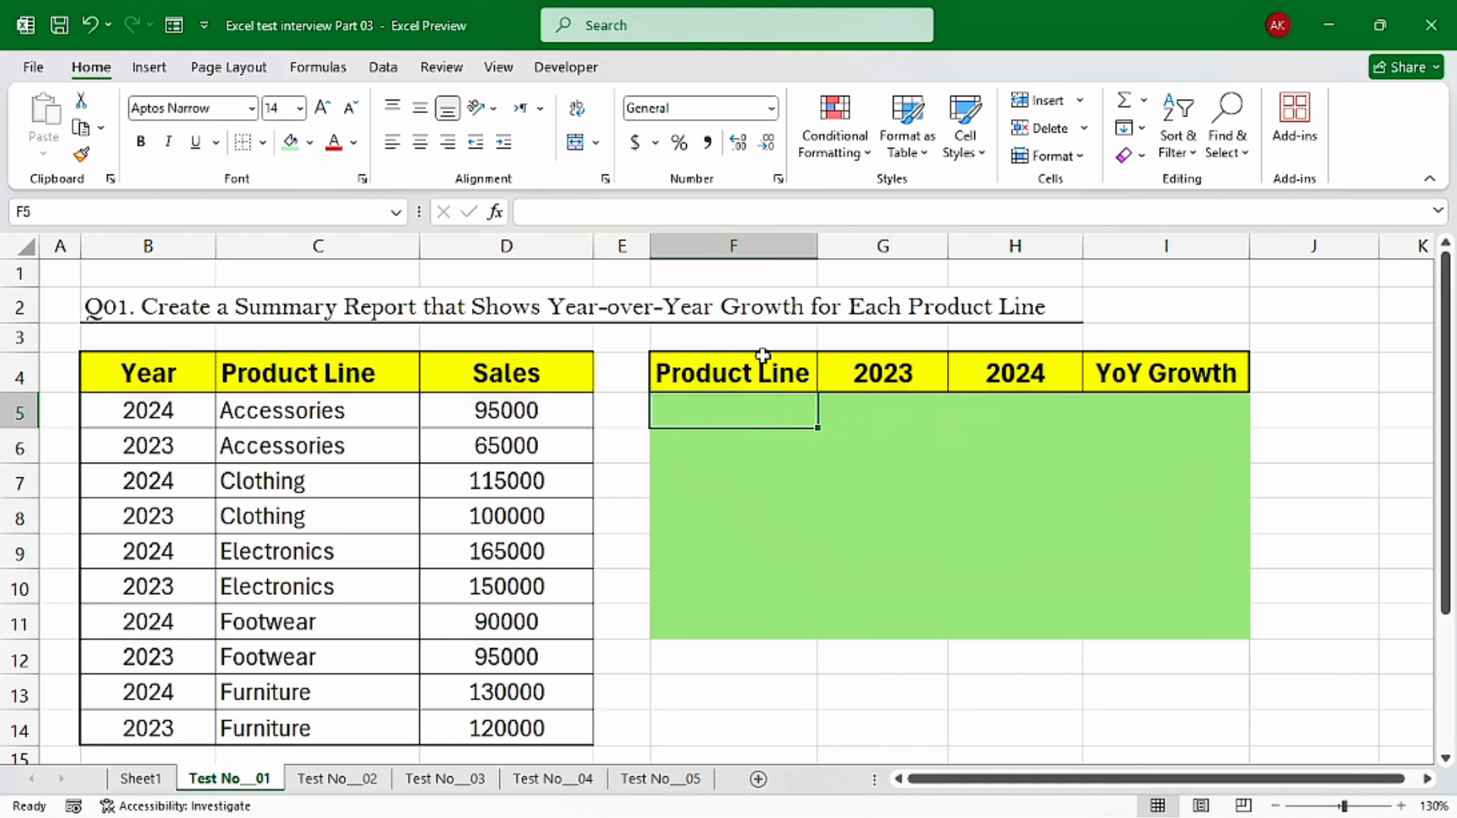
Examine the Year, Product Line and Sales source table, its repeated product lines, and the empty columns of the summary report
left_click_drag(153, 380, 486, 729)
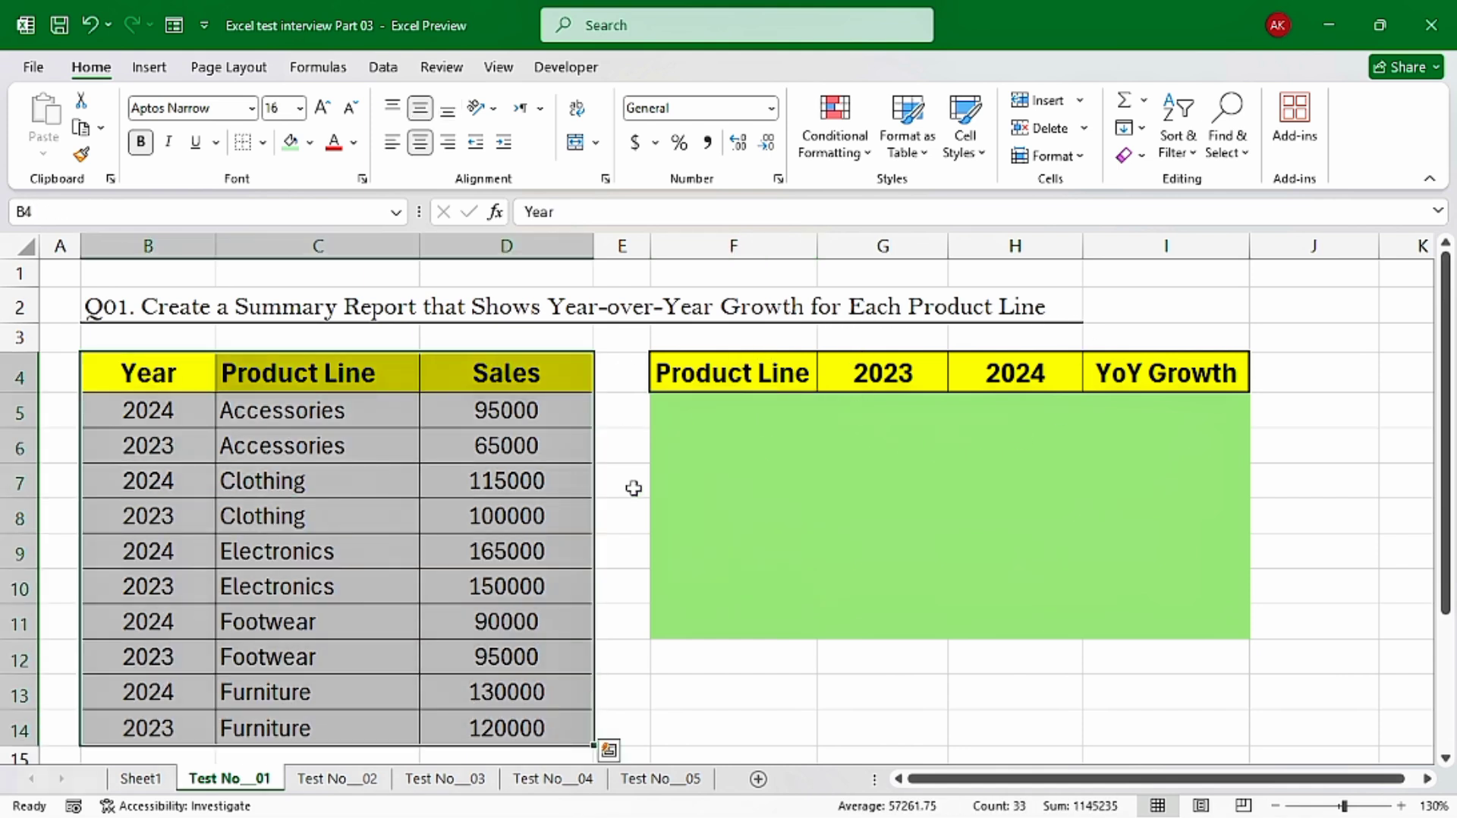
left_click_drag(721, 416, 1096, 619)
left_click(755, 414)
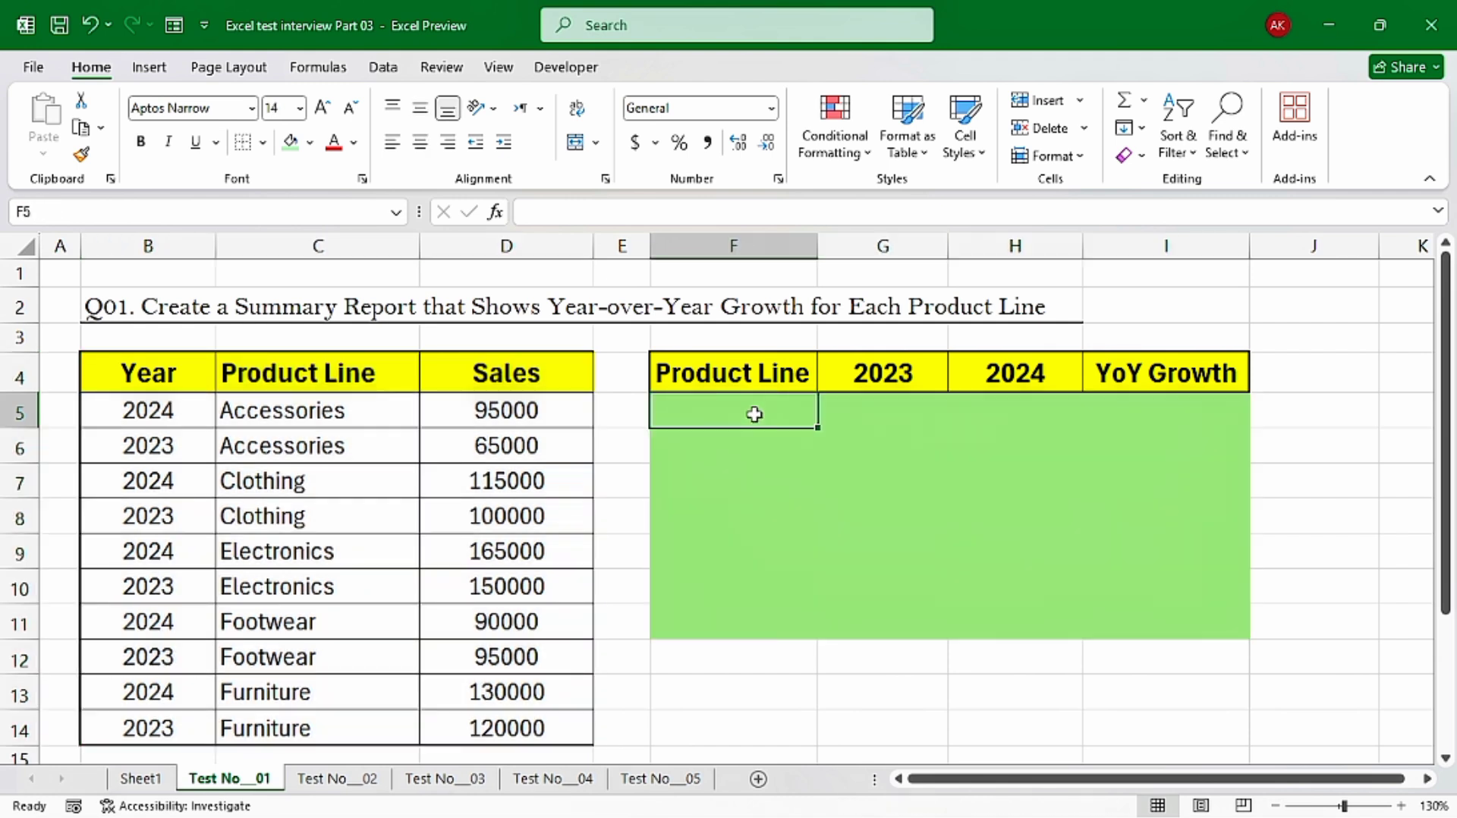
left_click_drag(754, 418, 773, 611)
left_click_drag(885, 413, 901, 614)
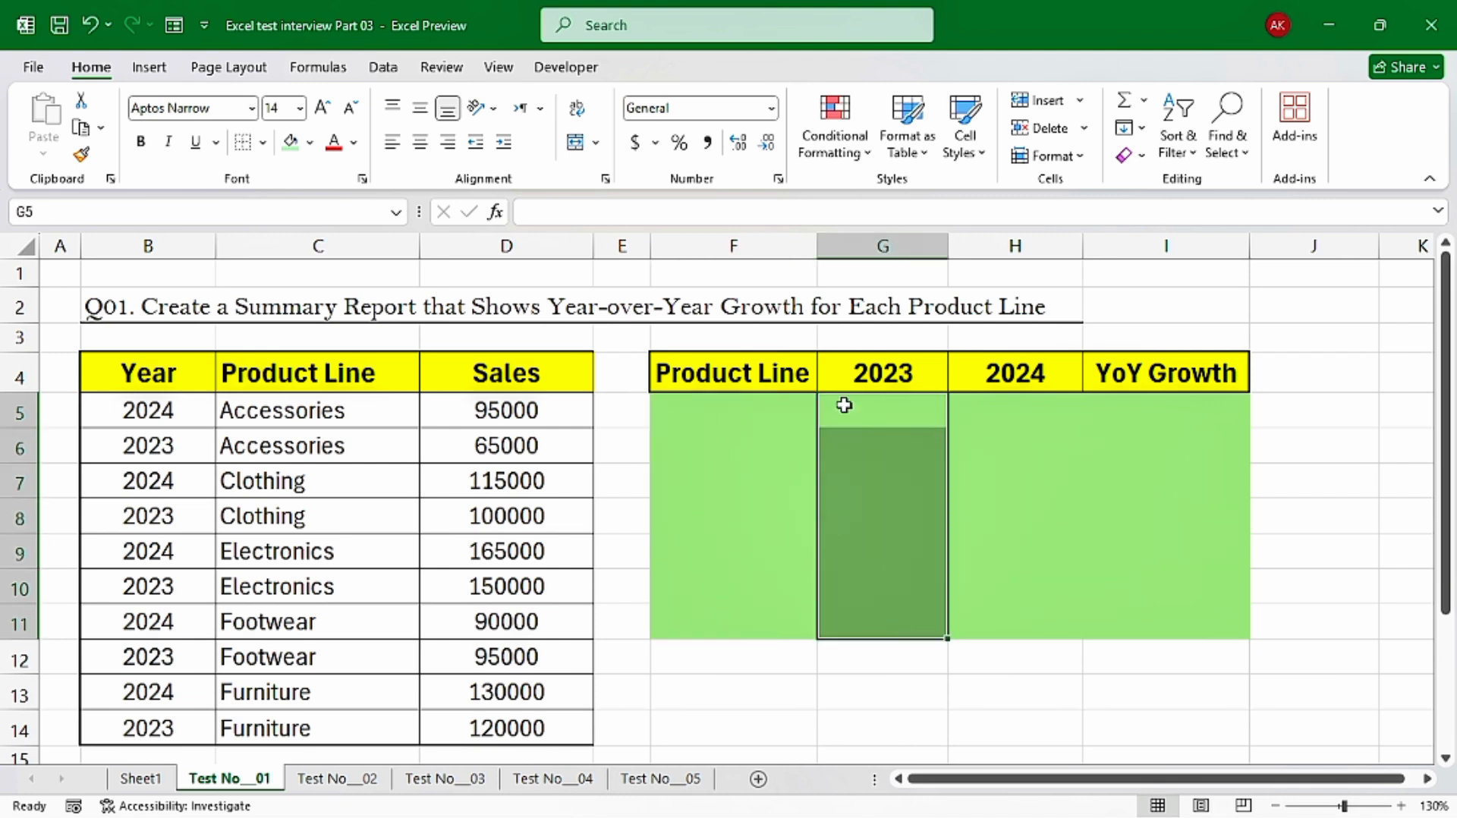
left_click_drag(992, 406, 1002, 611)
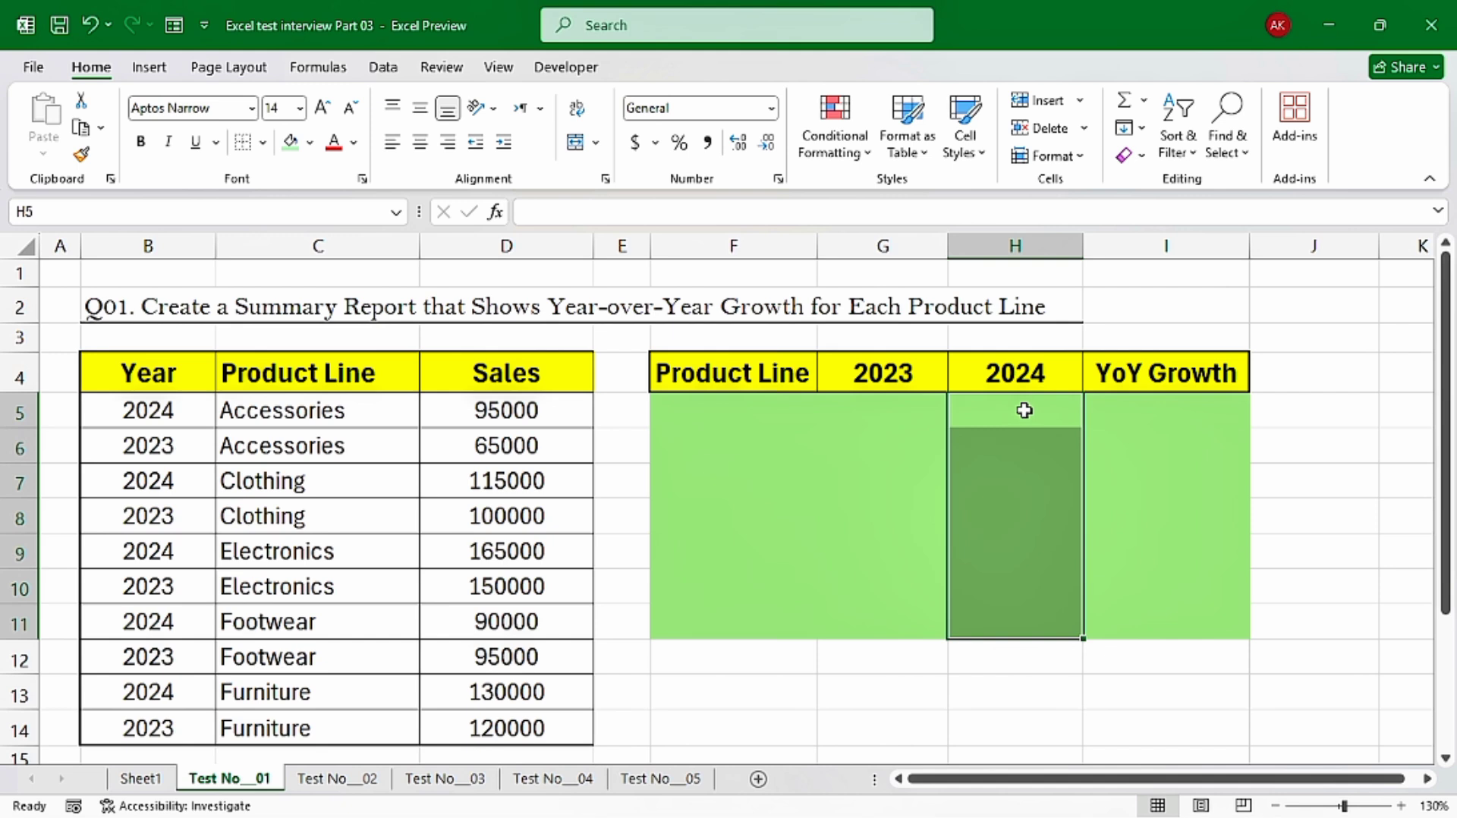
left_click(708, 414)
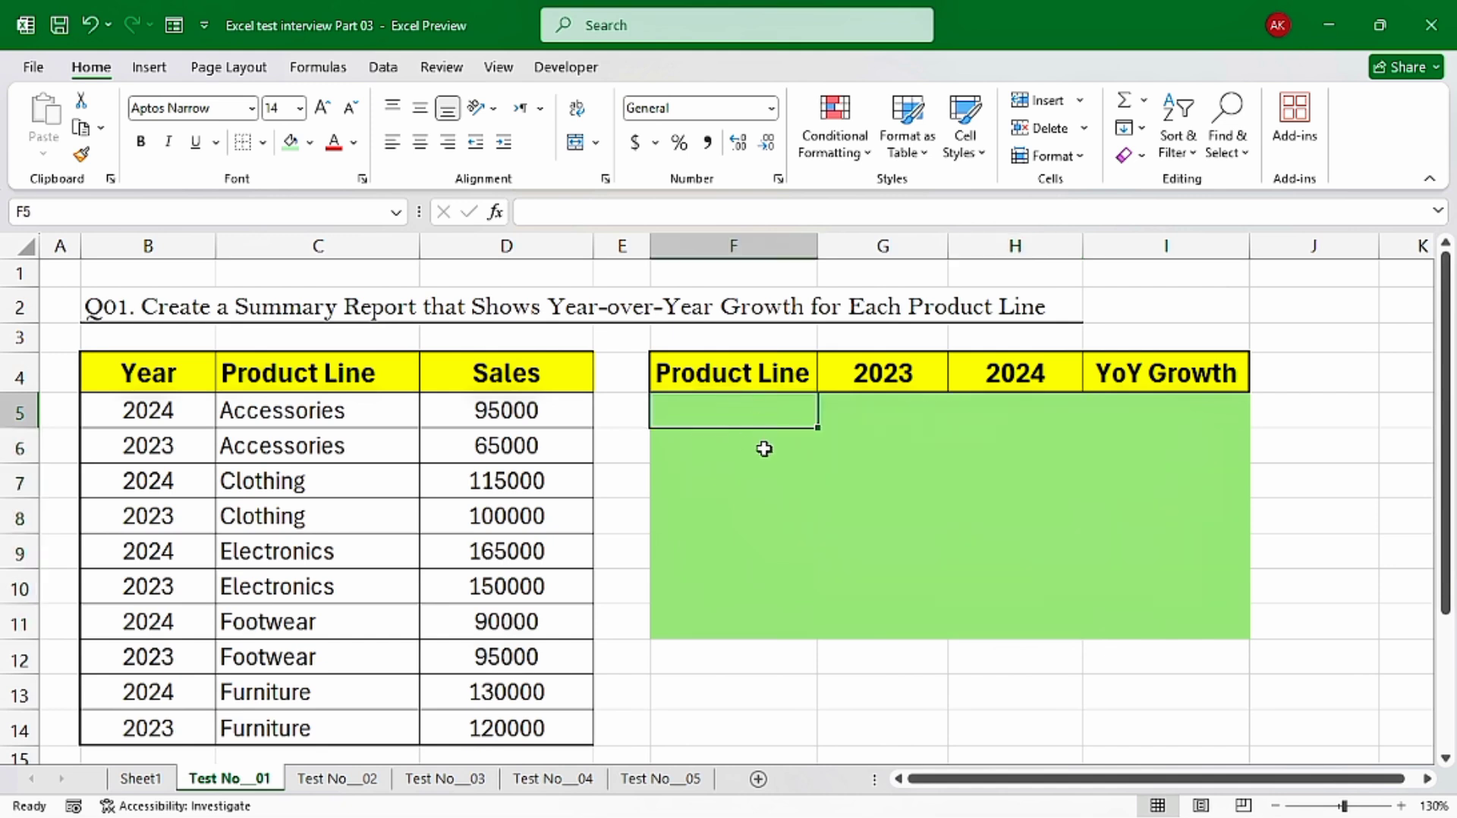
left_click_drag(303, 399, 326, 696)
left_click(315, 414)
left_click(309, 444)
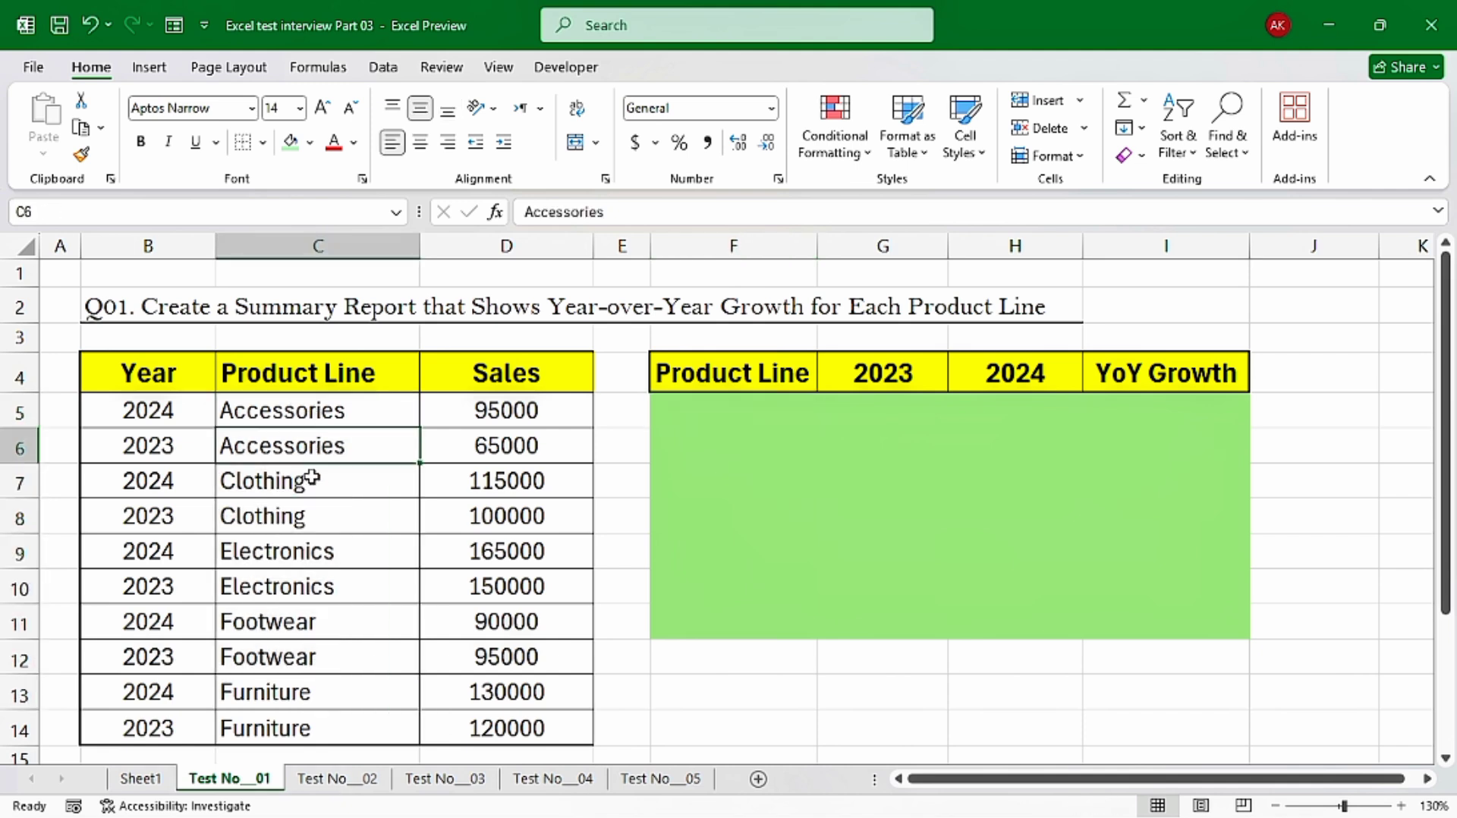
left_click(312, 478)
left_click(312, 507)
List each product line once in the summary report by entering =UNIQUE(C5:C14) in F5
left_click(695, 416)
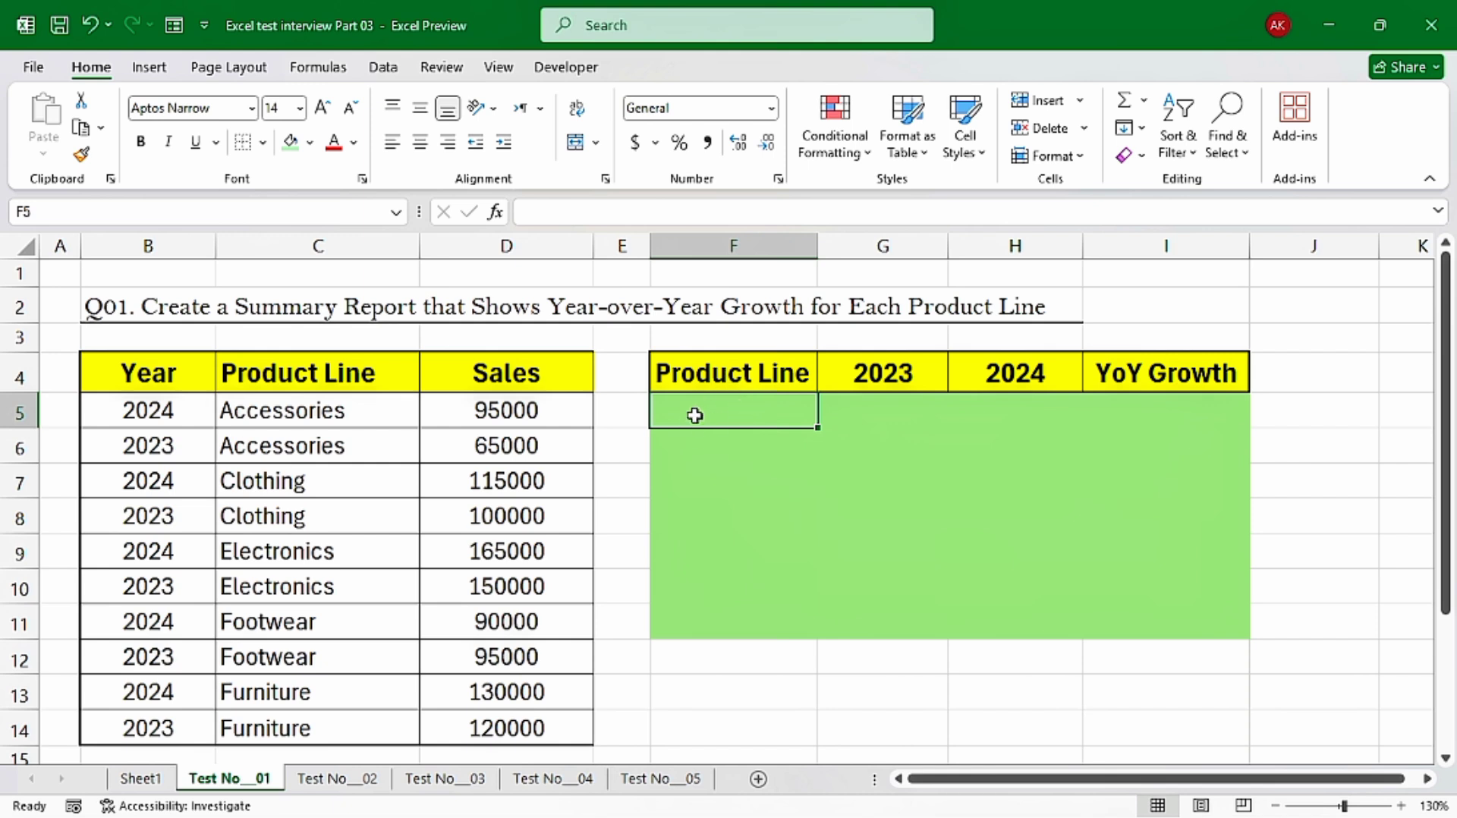
left_click(766, 422)
type("=uniq")
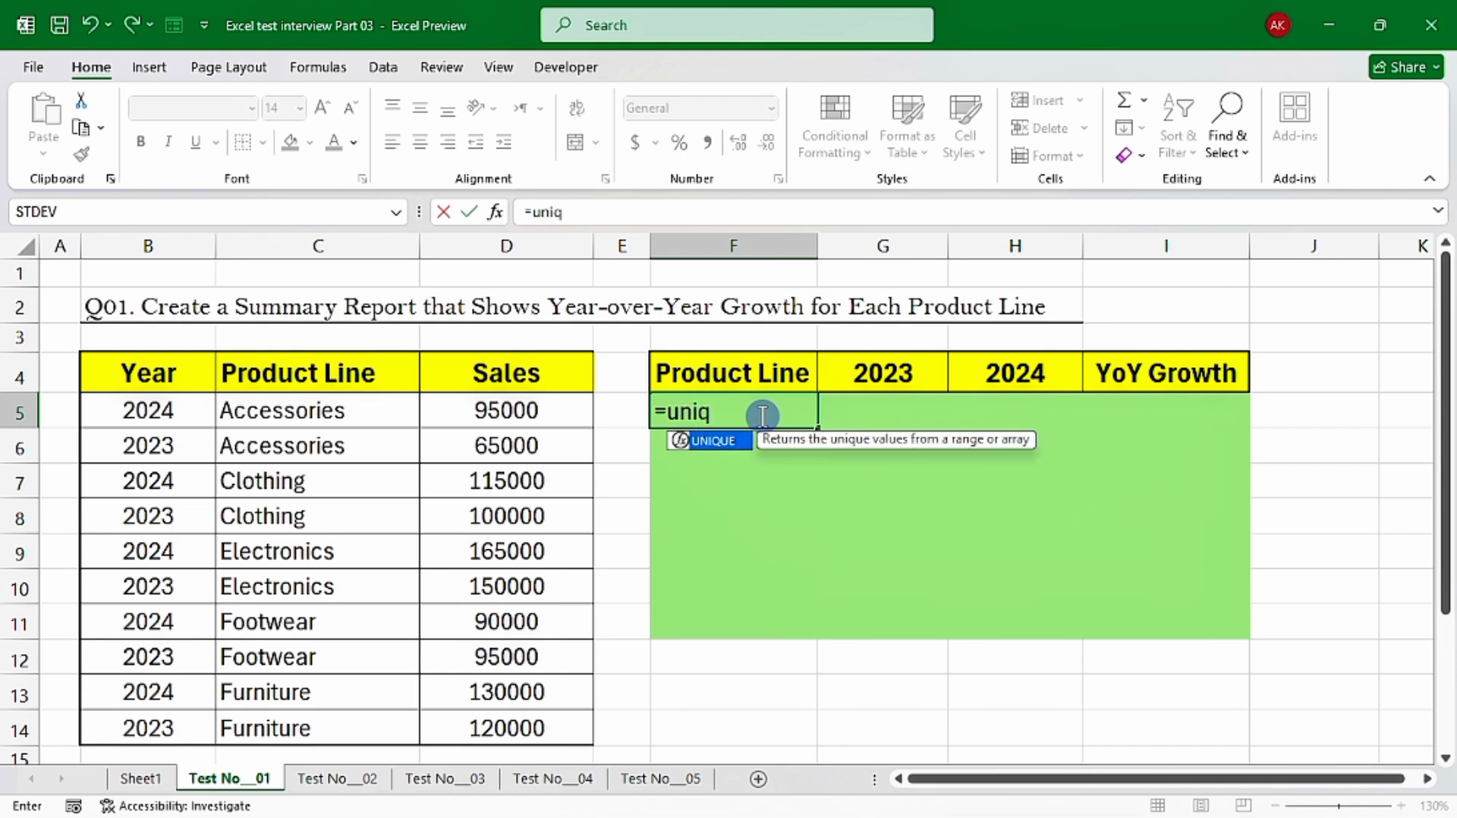
key("Tab")
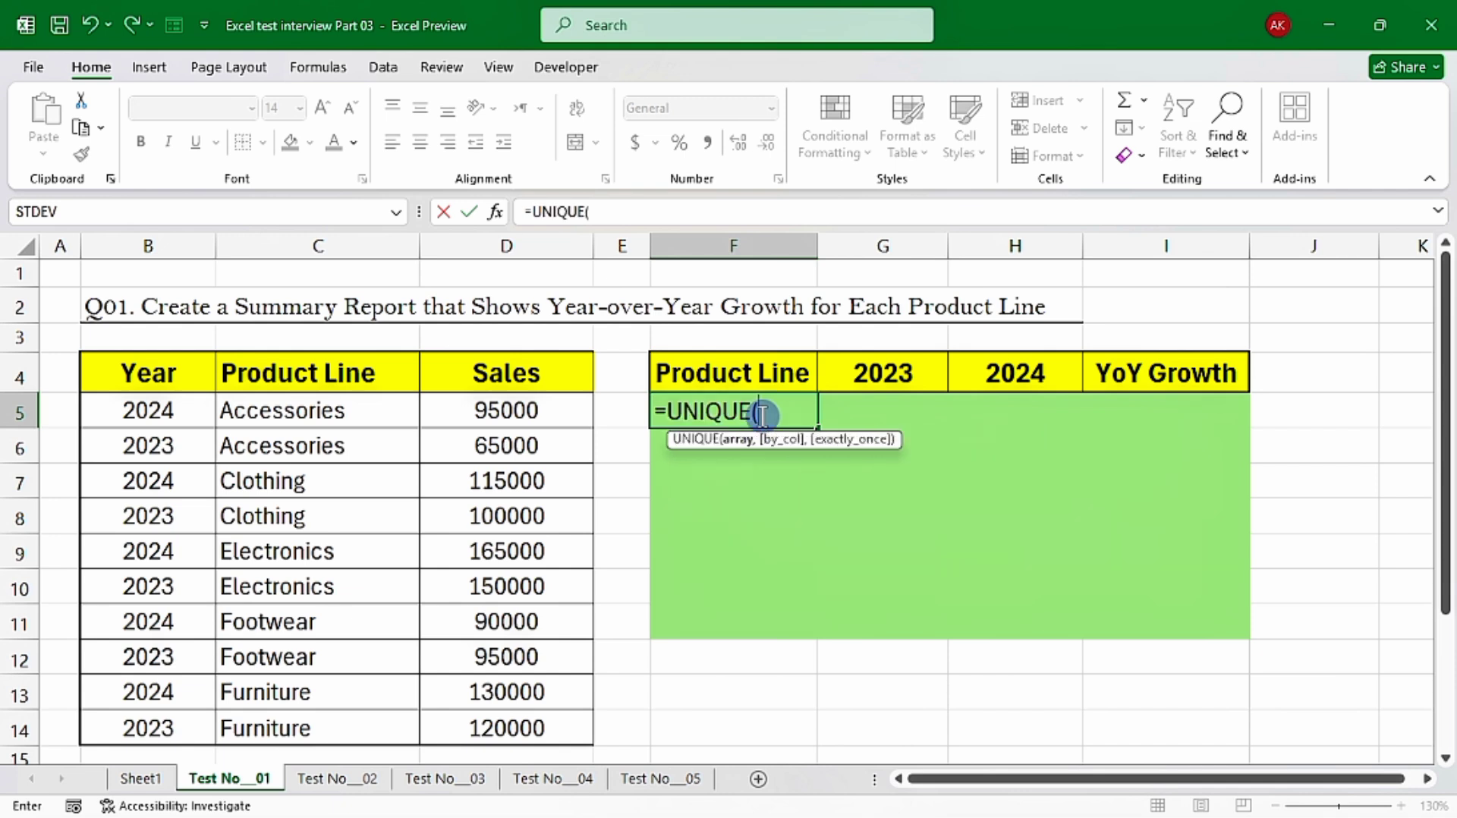
left_click_drag(315, 413, 384, 729)
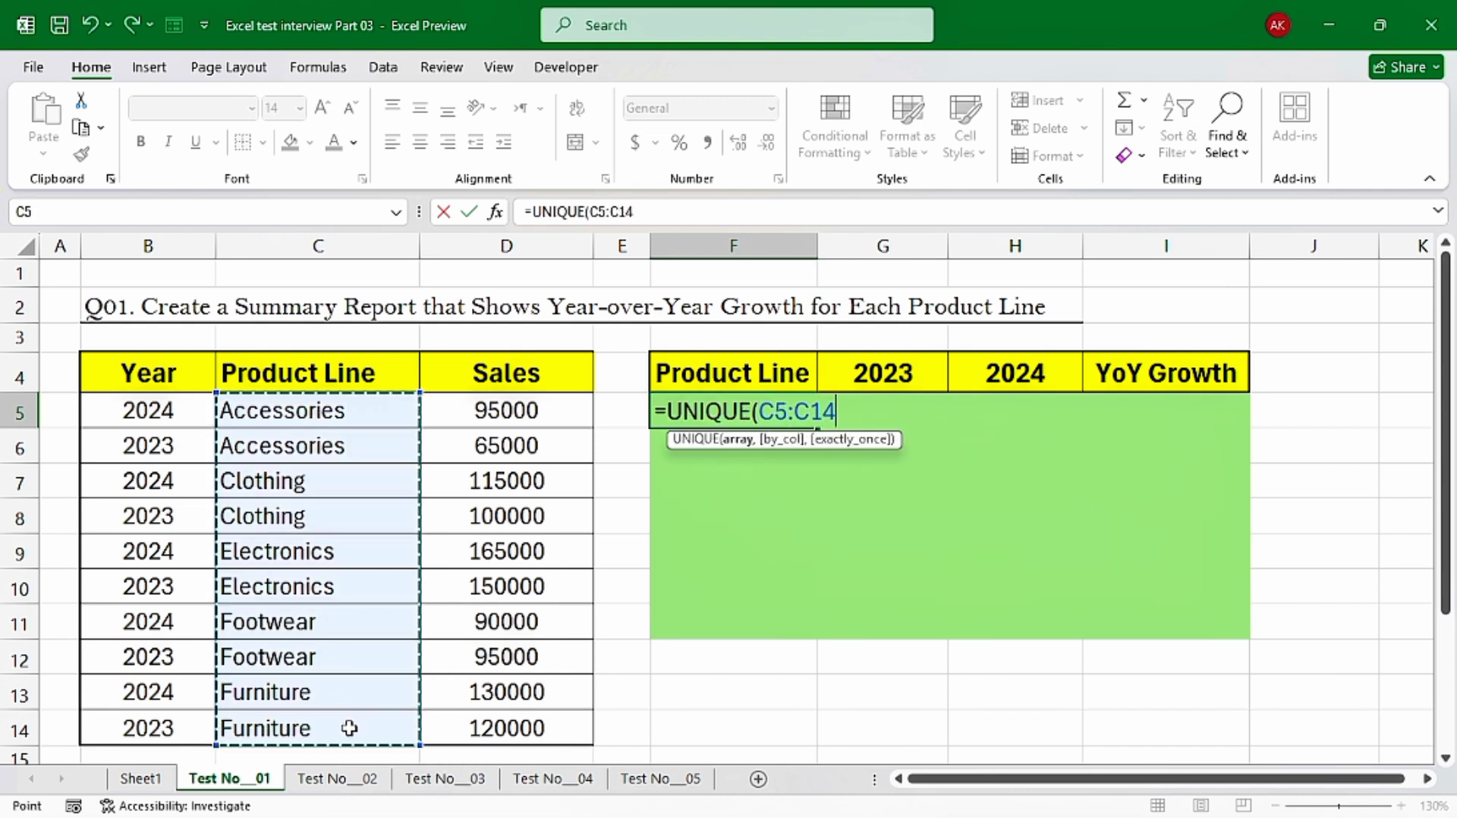
type(")")
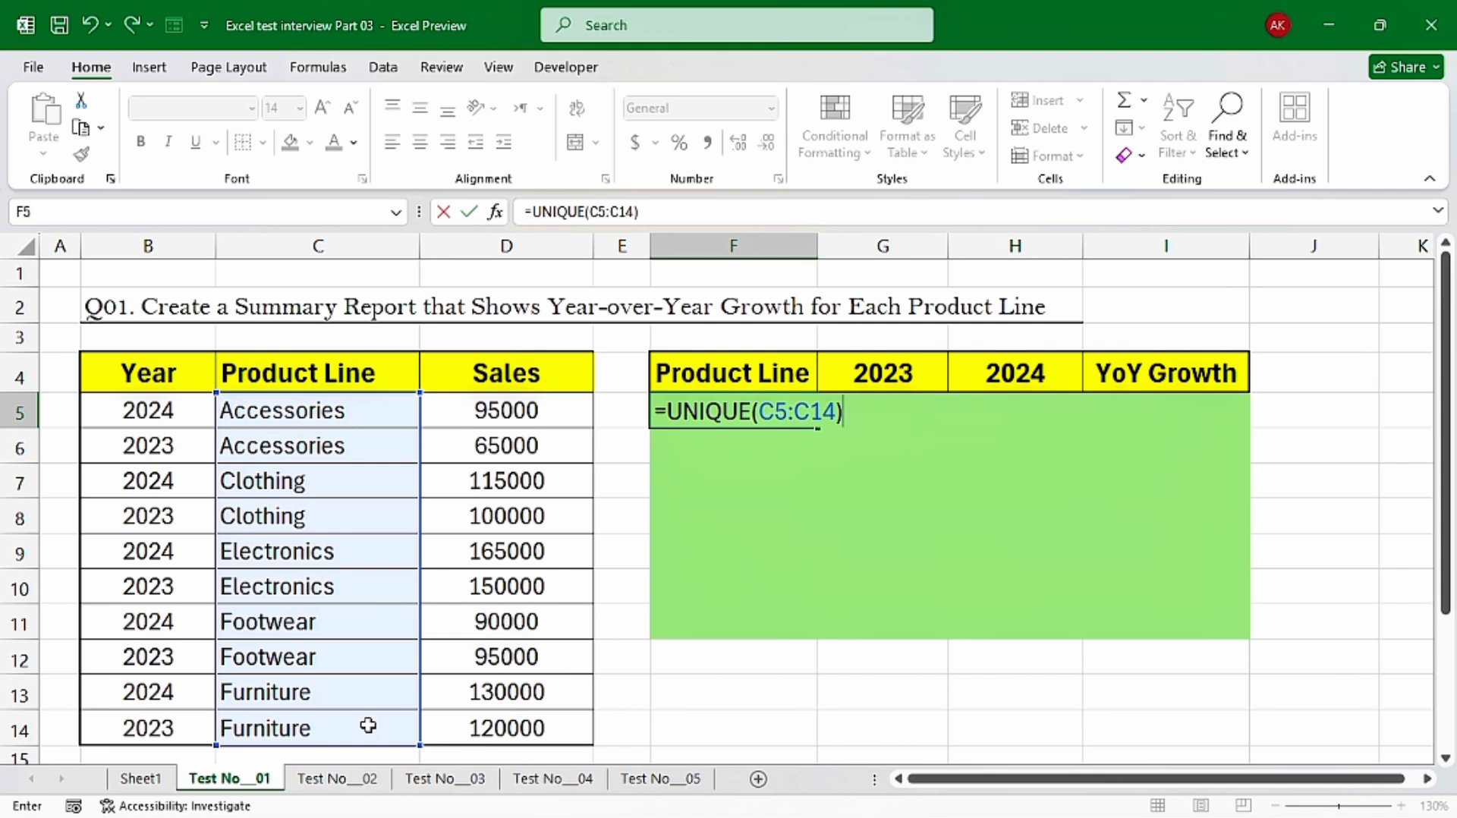
key("Return")
left_click_drag(728, 413, 727, 537)
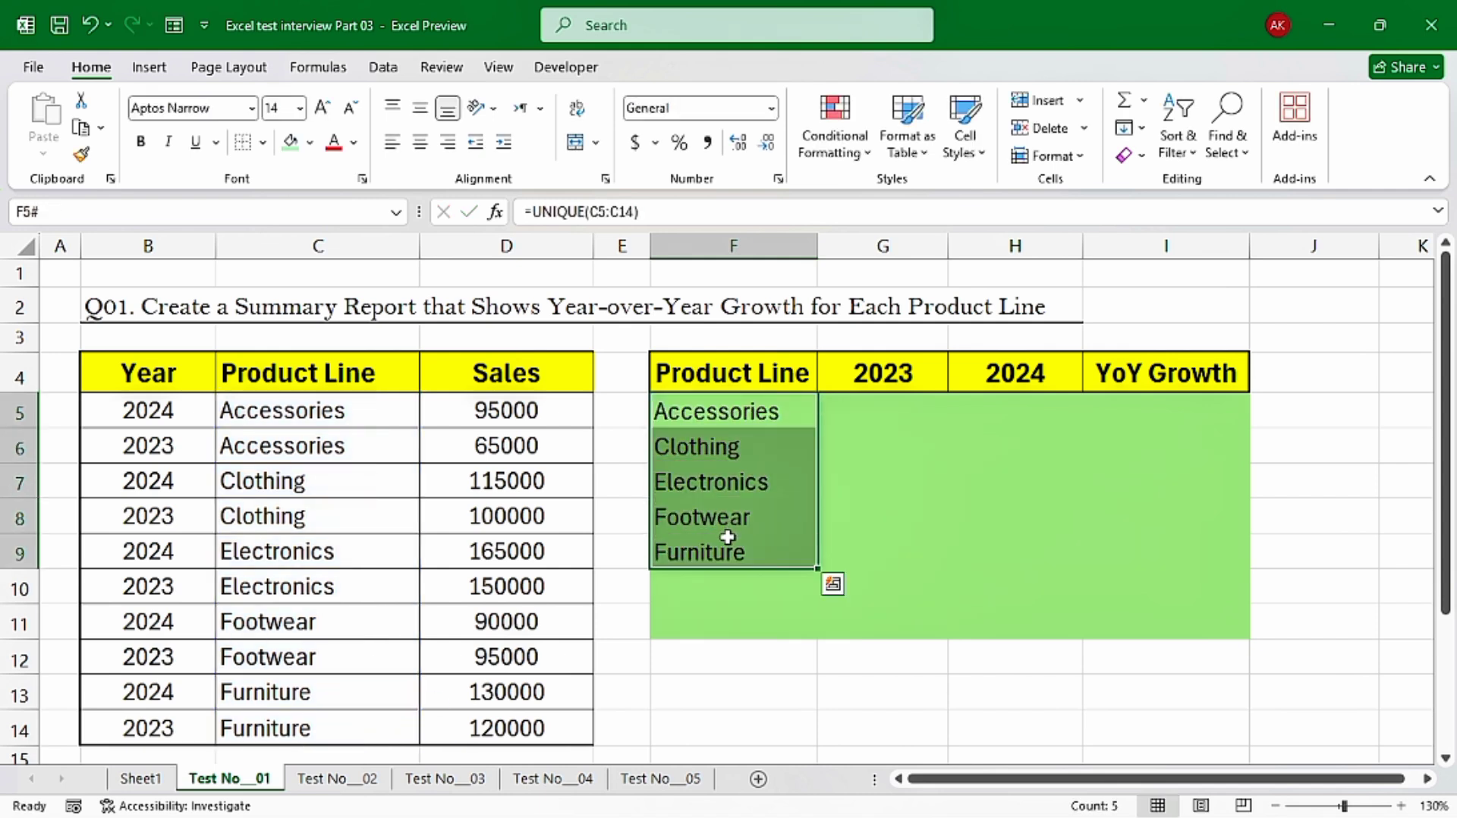
Start a SUMIFS formula in G5 for the 2023 sales, with the absolute range $D$5:$D$14 as the sum range
left_click(870, 415)
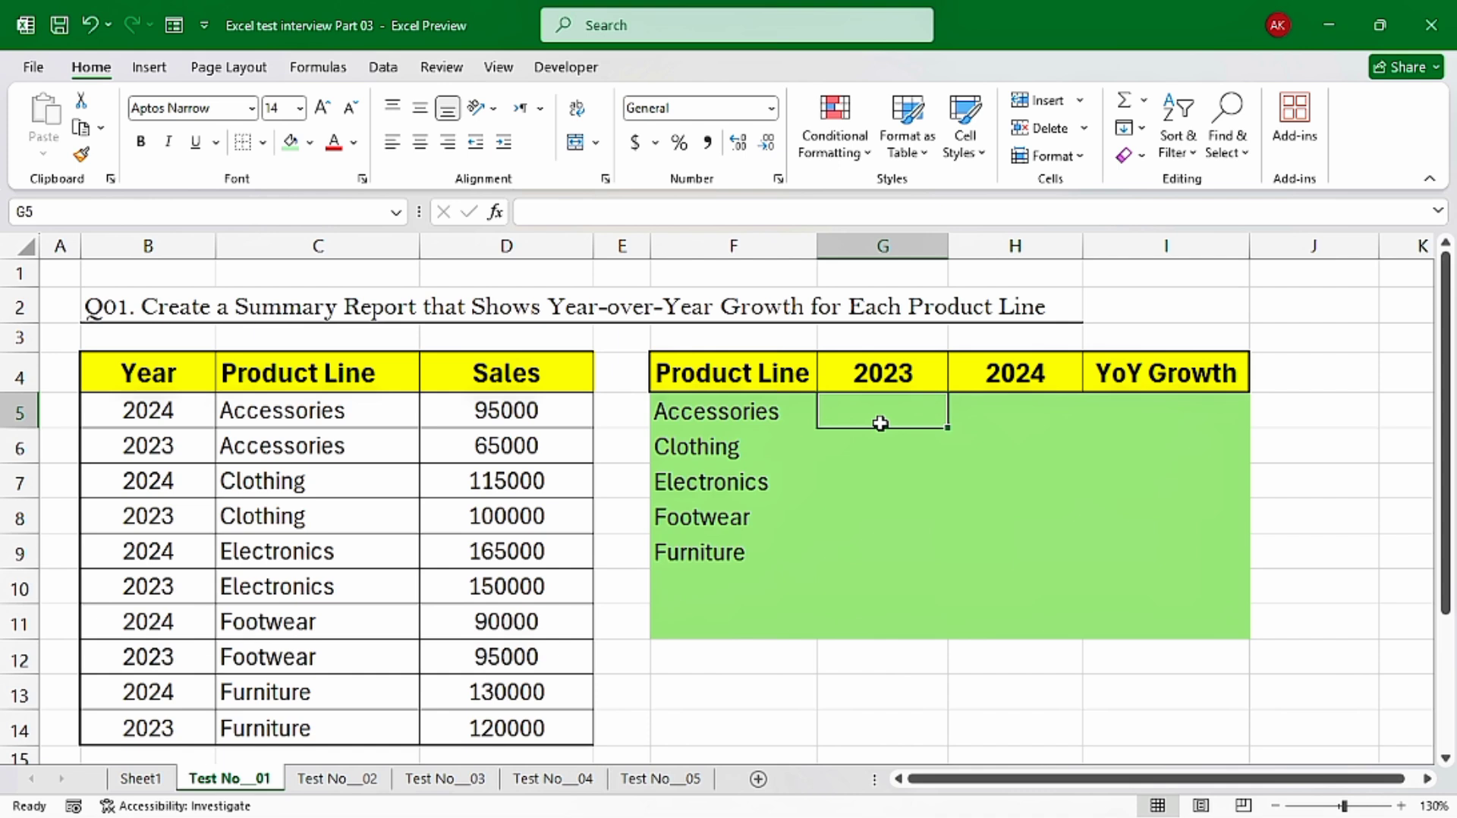
left_click(440, 379)
left_click(329, 371)
left_click(151, 373)
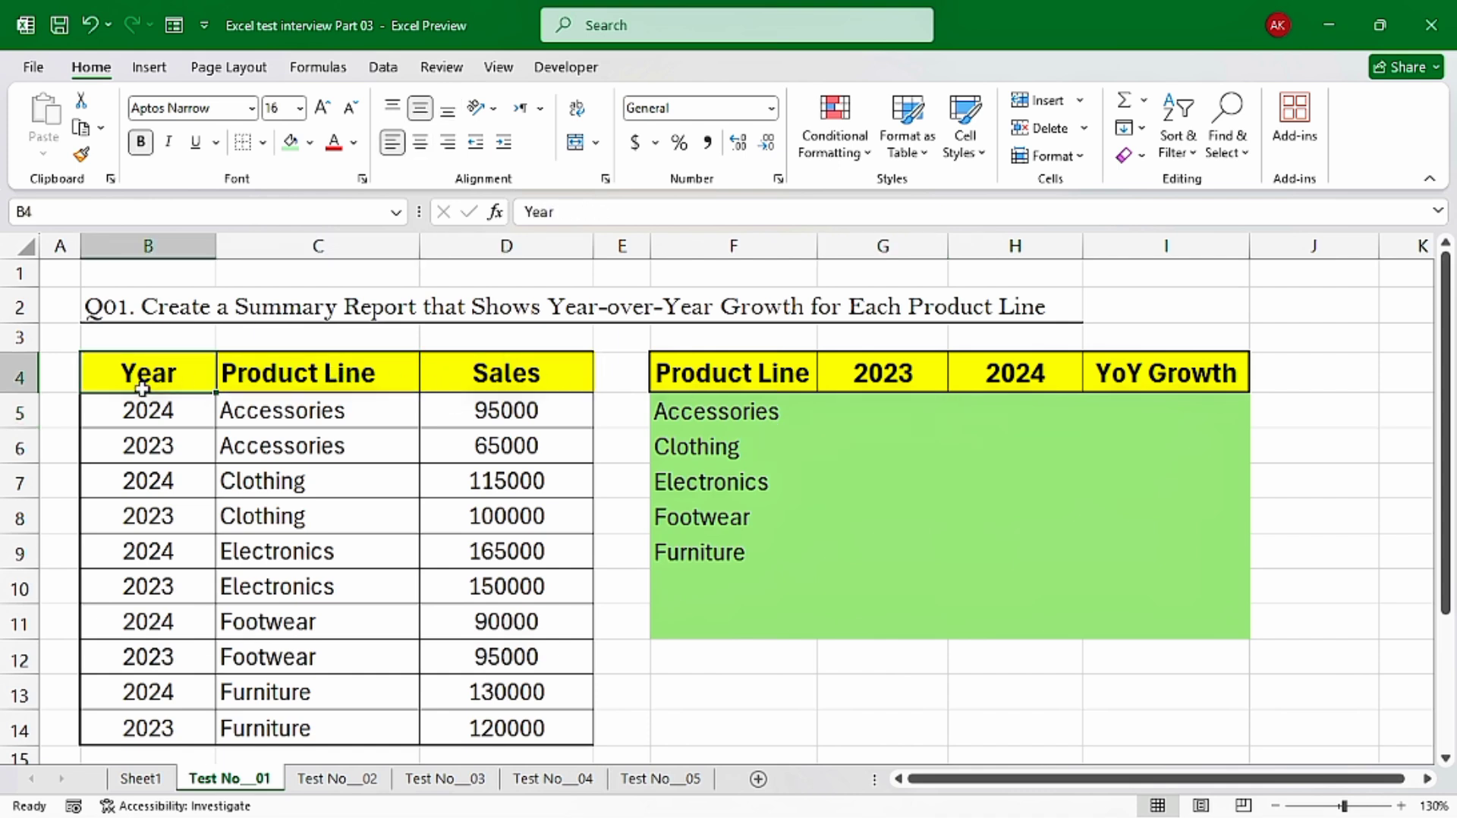
left_click(898, 410)
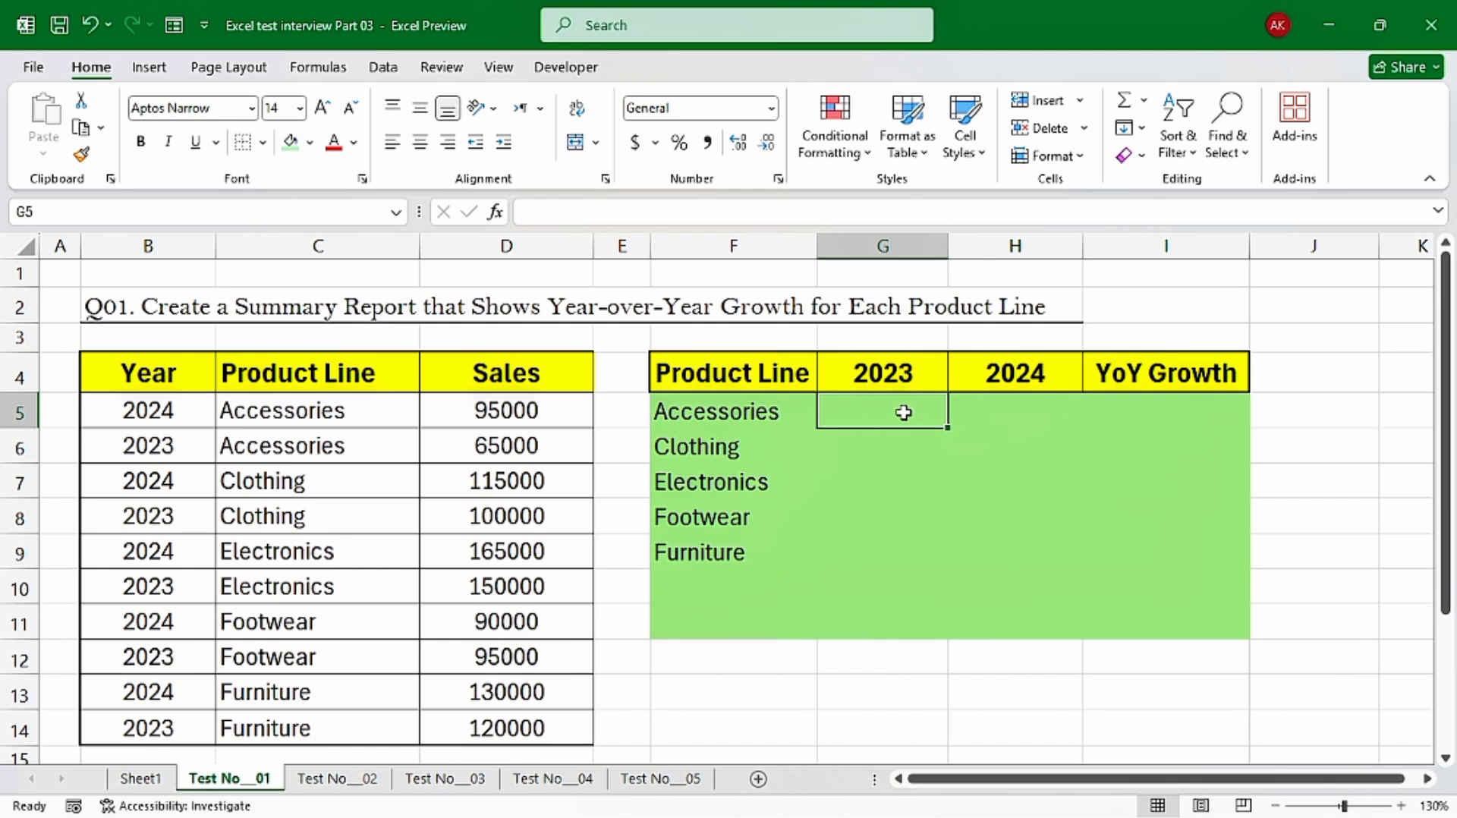
type("=sumifs")
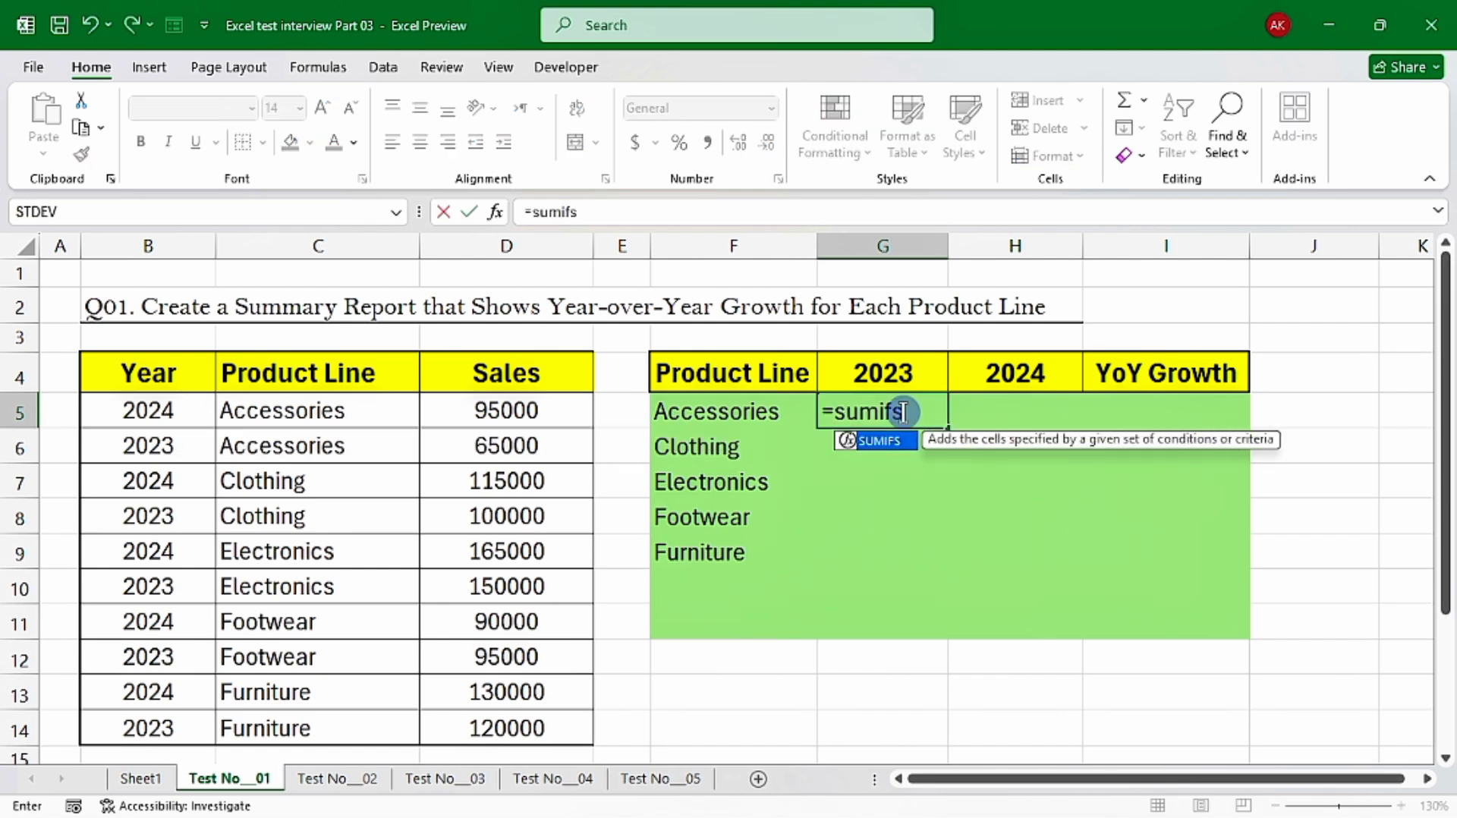
key("Tab")
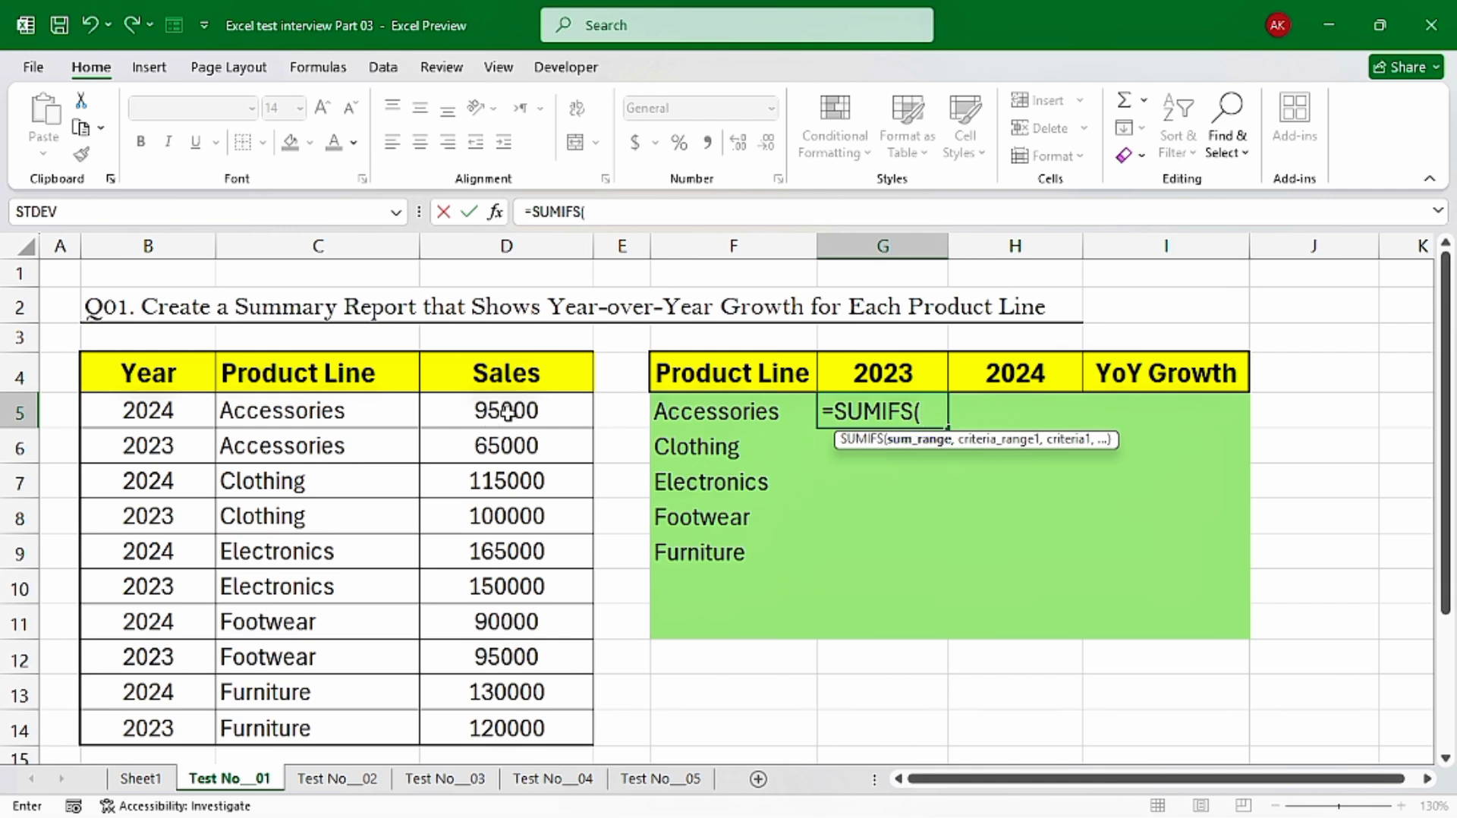
left_click_drag(507, 411, 504, 730)
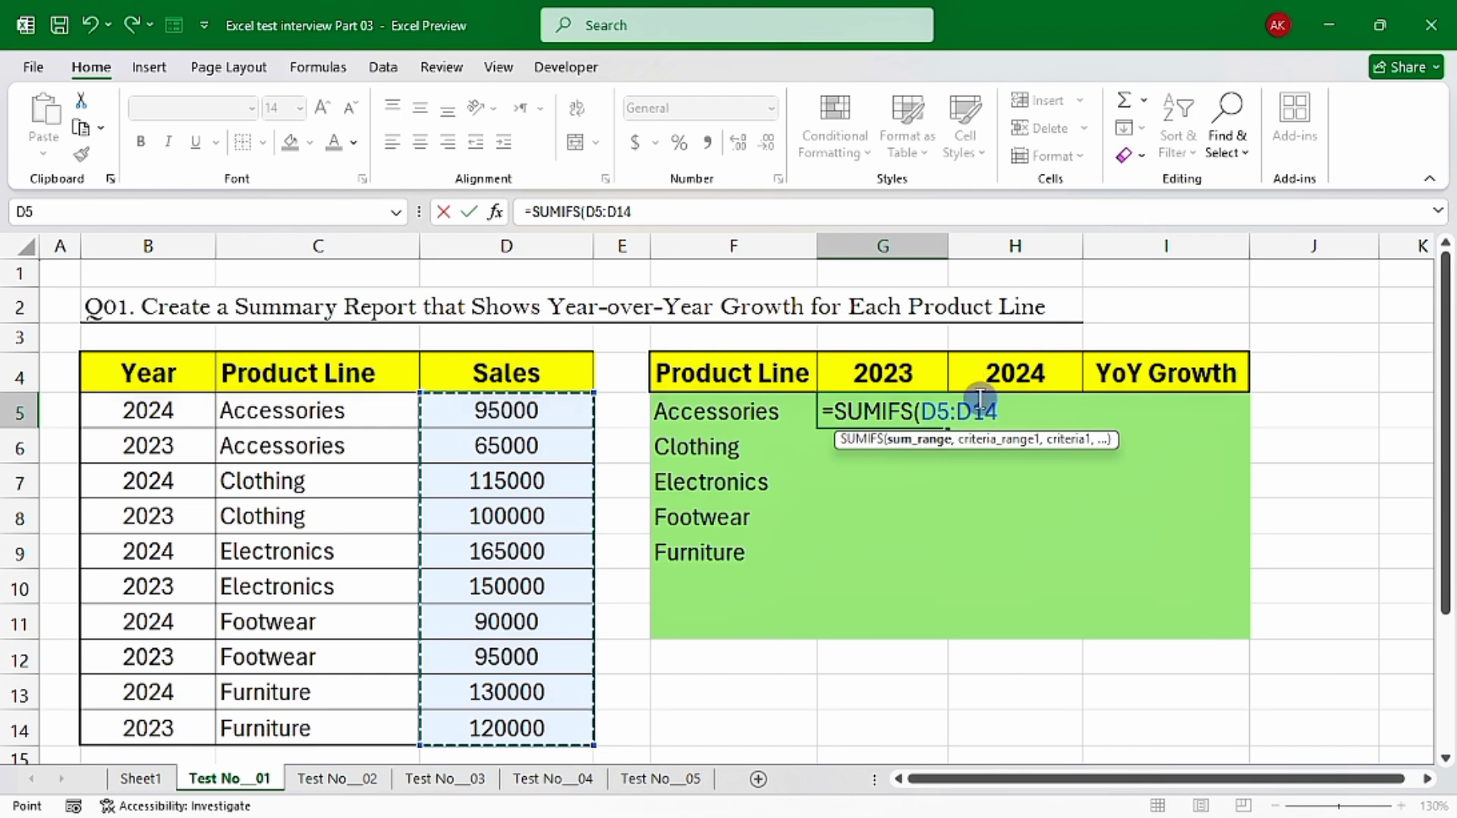
key("F4")
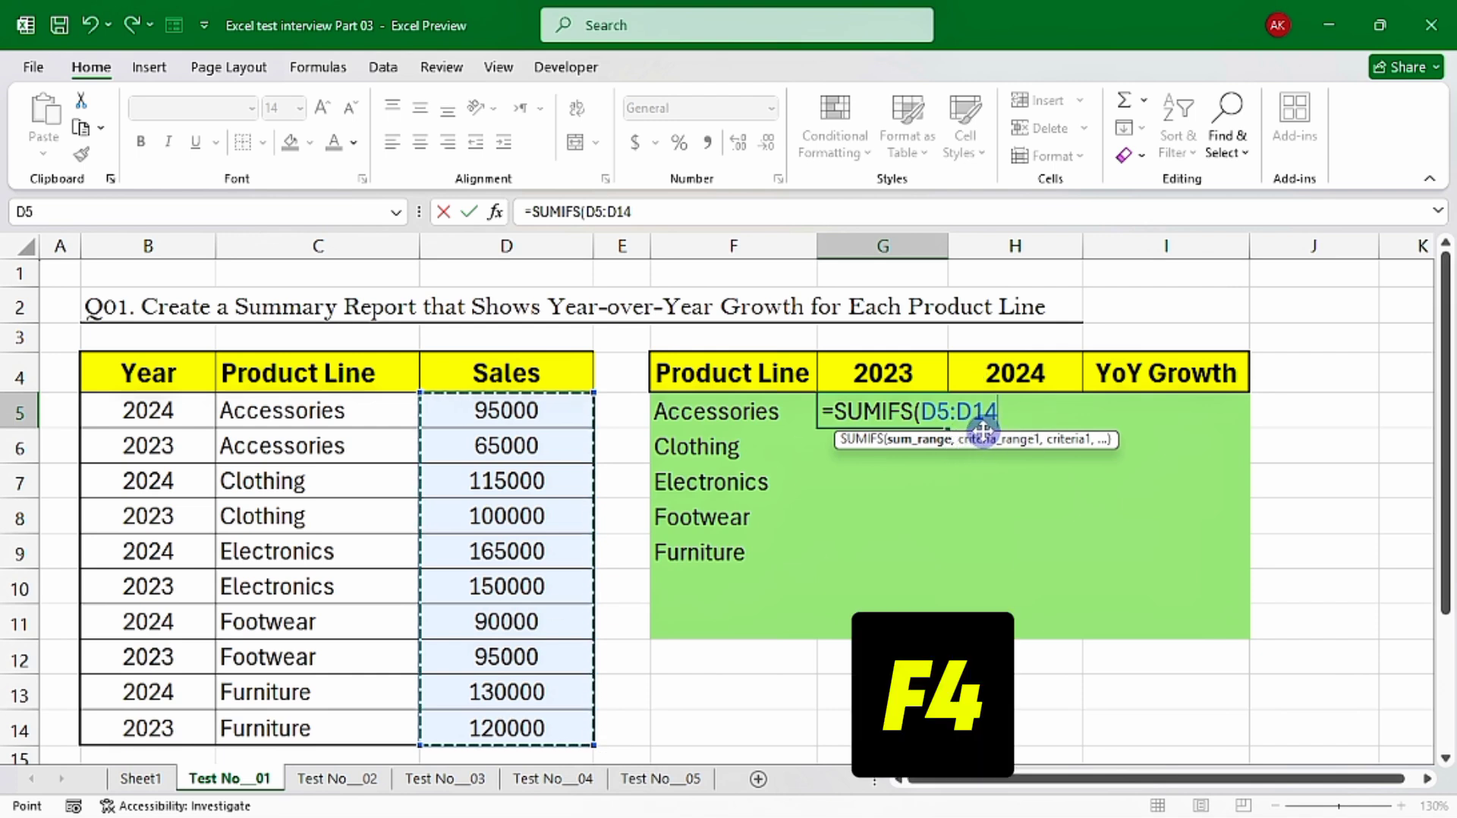
key("F4")
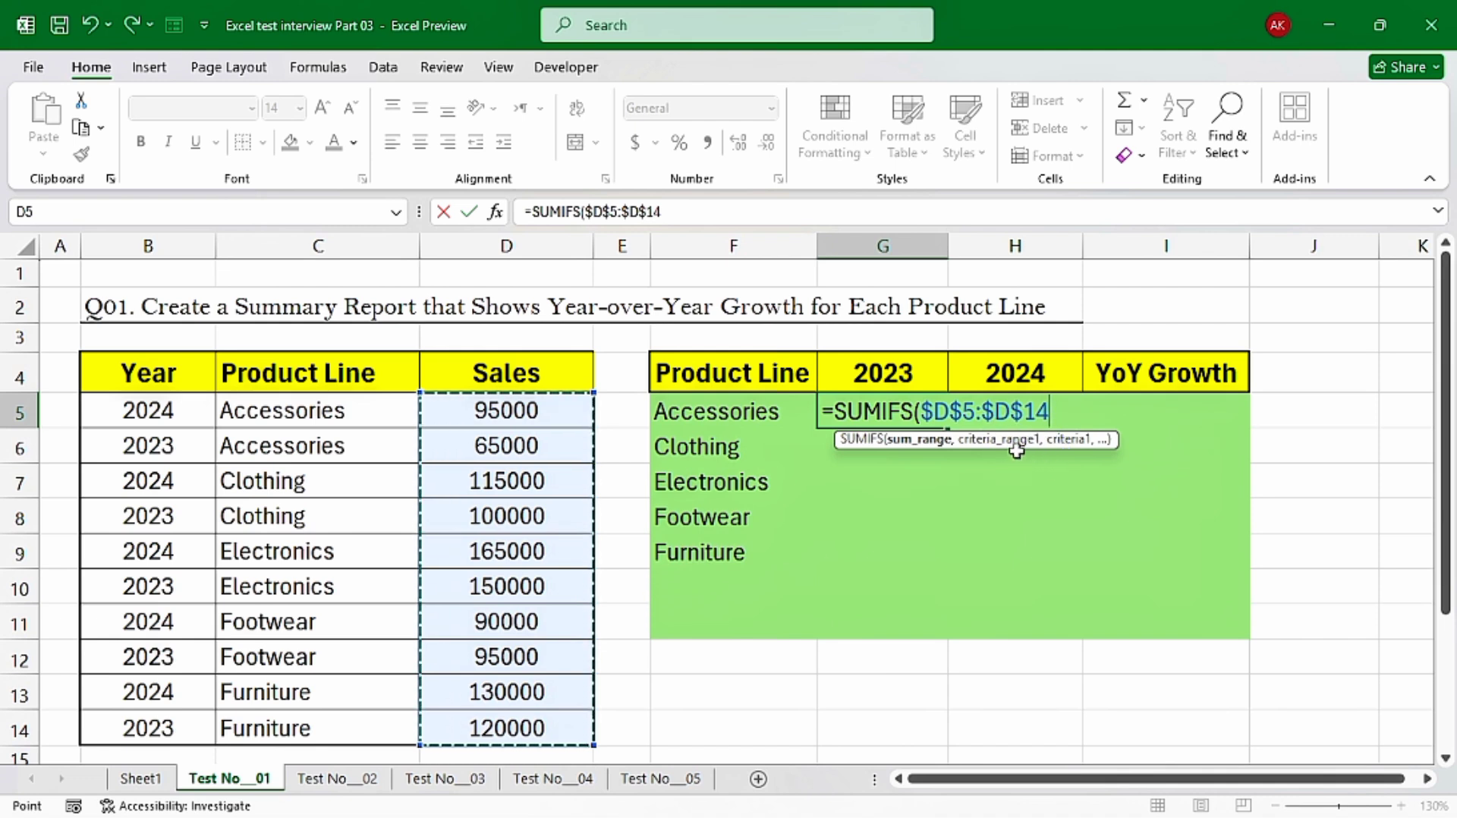
type(",")
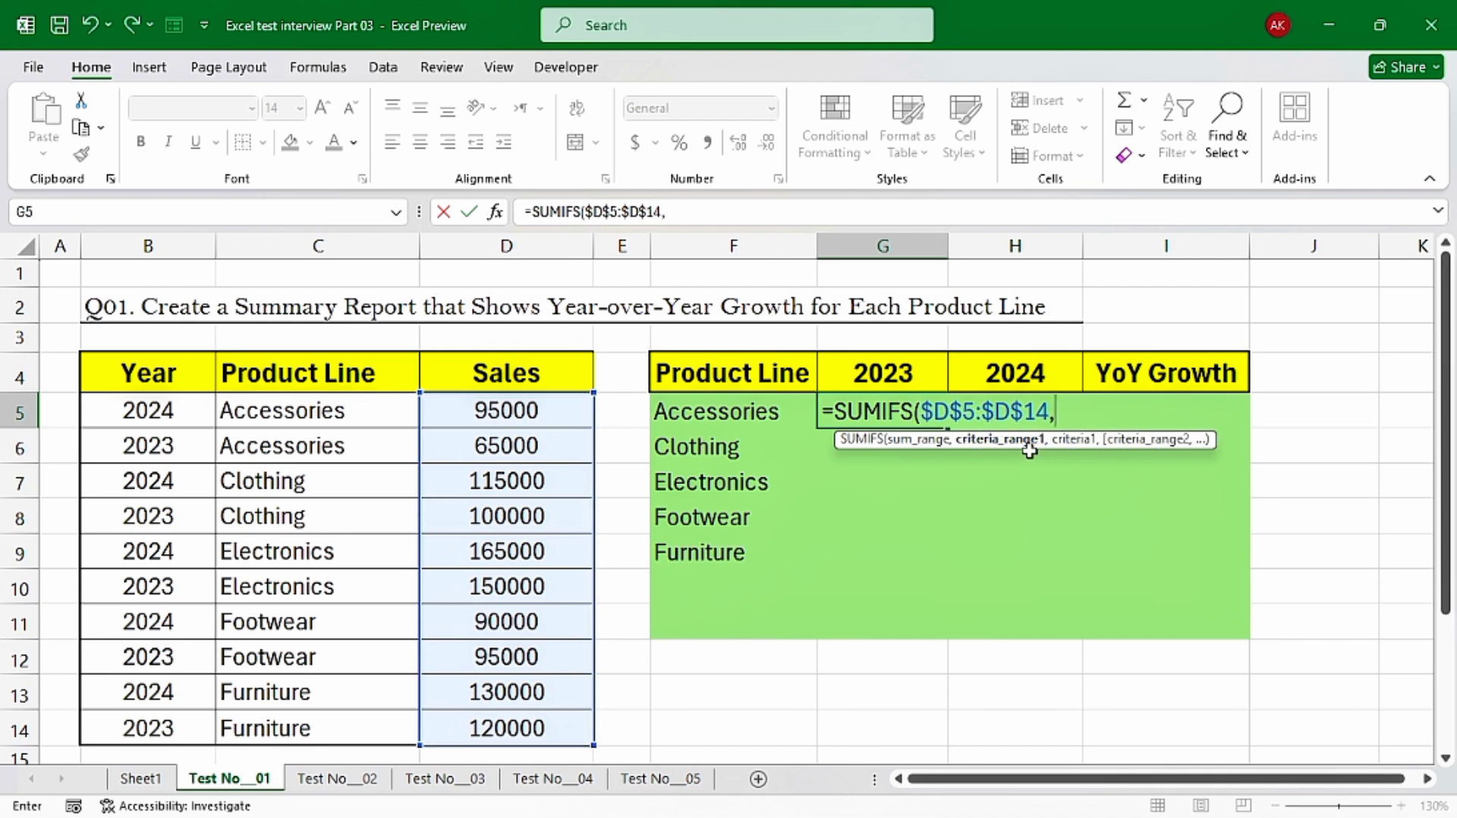
Add the product line condition to the SUMIFS formula, matching the absolute range $C$5:$C$14 against F5
left_click_drag(334, 413, 302, 731)
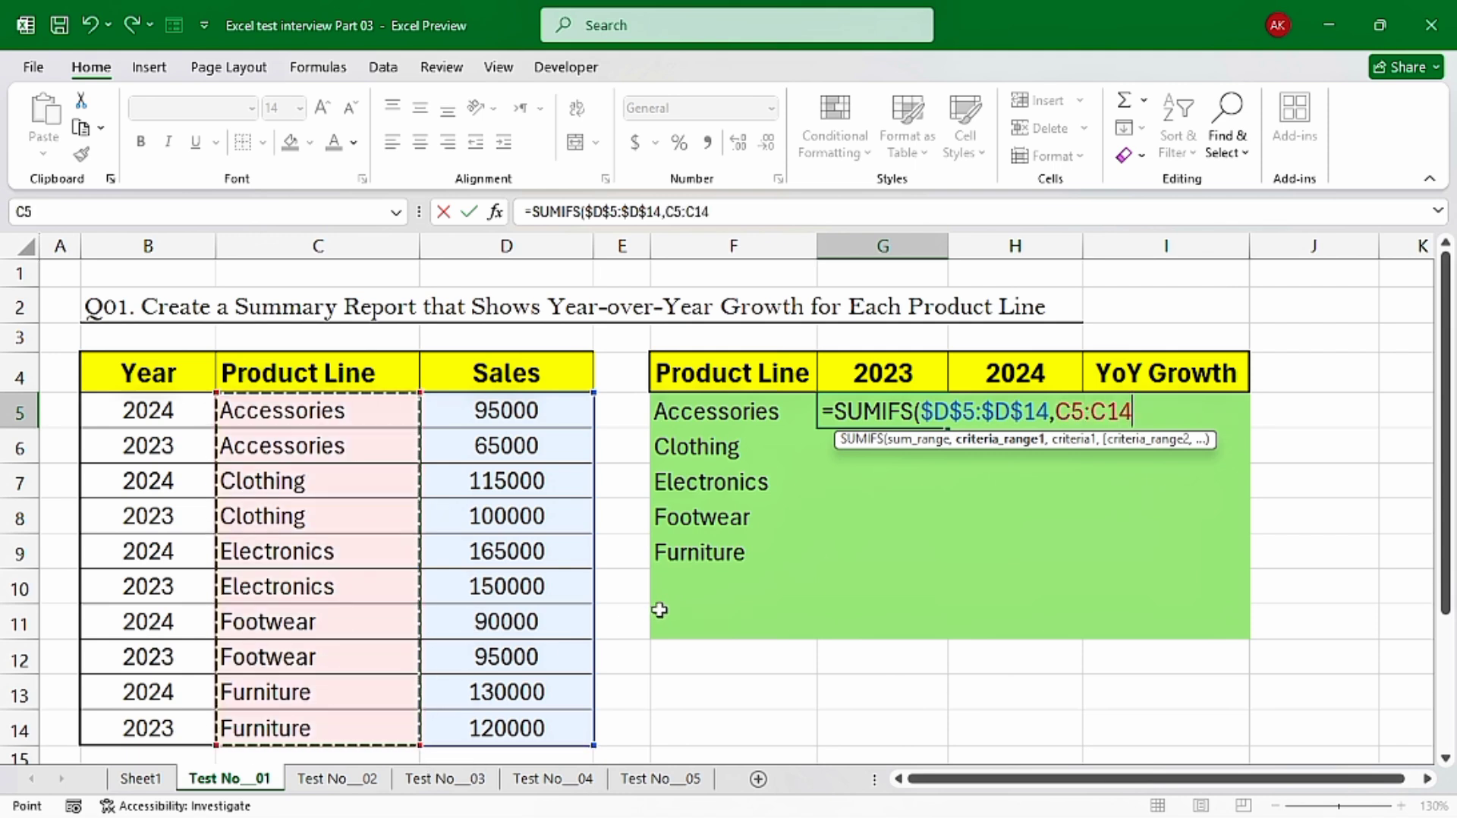
key("F4")
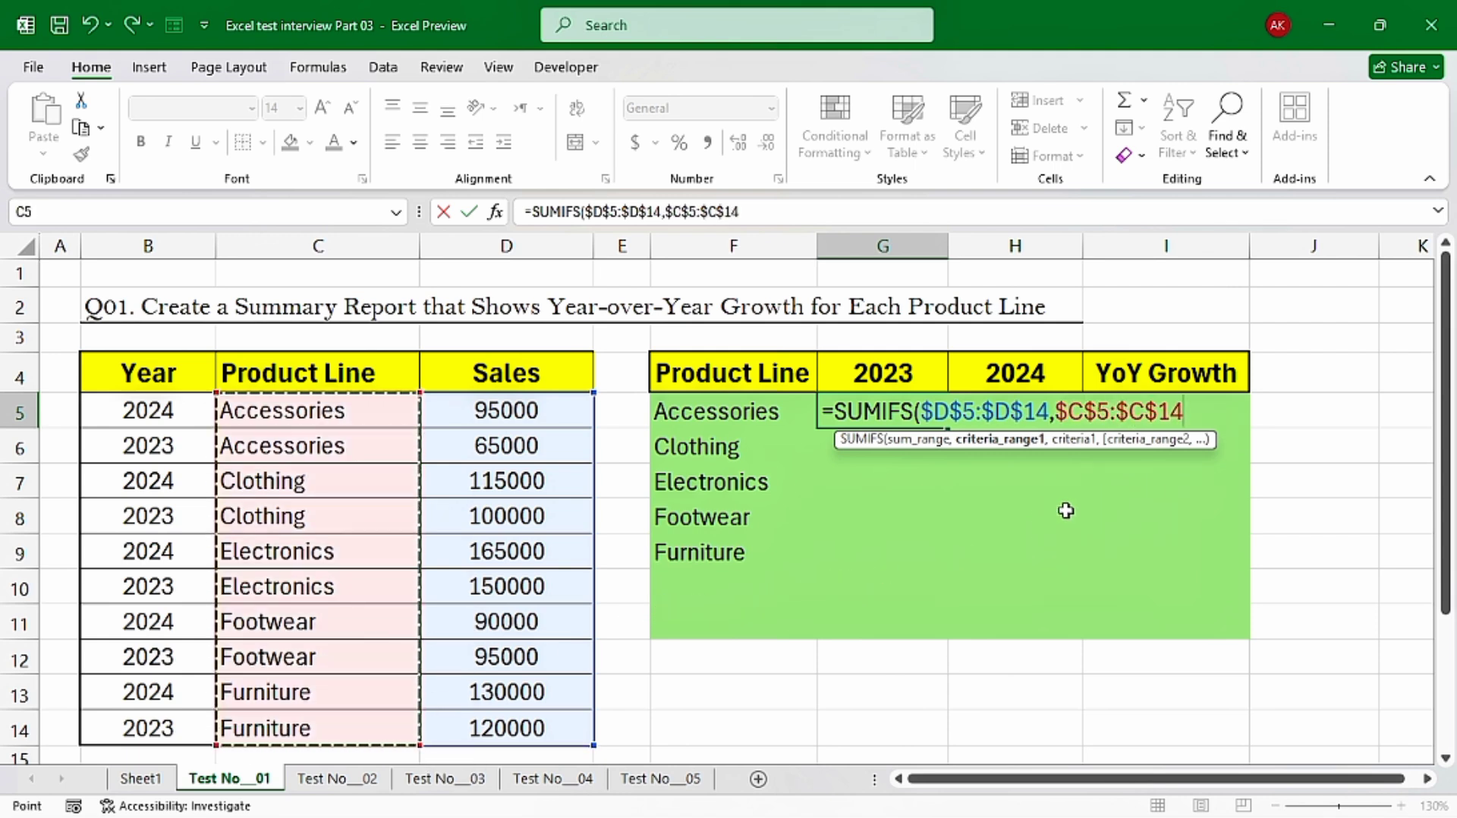
type(",")
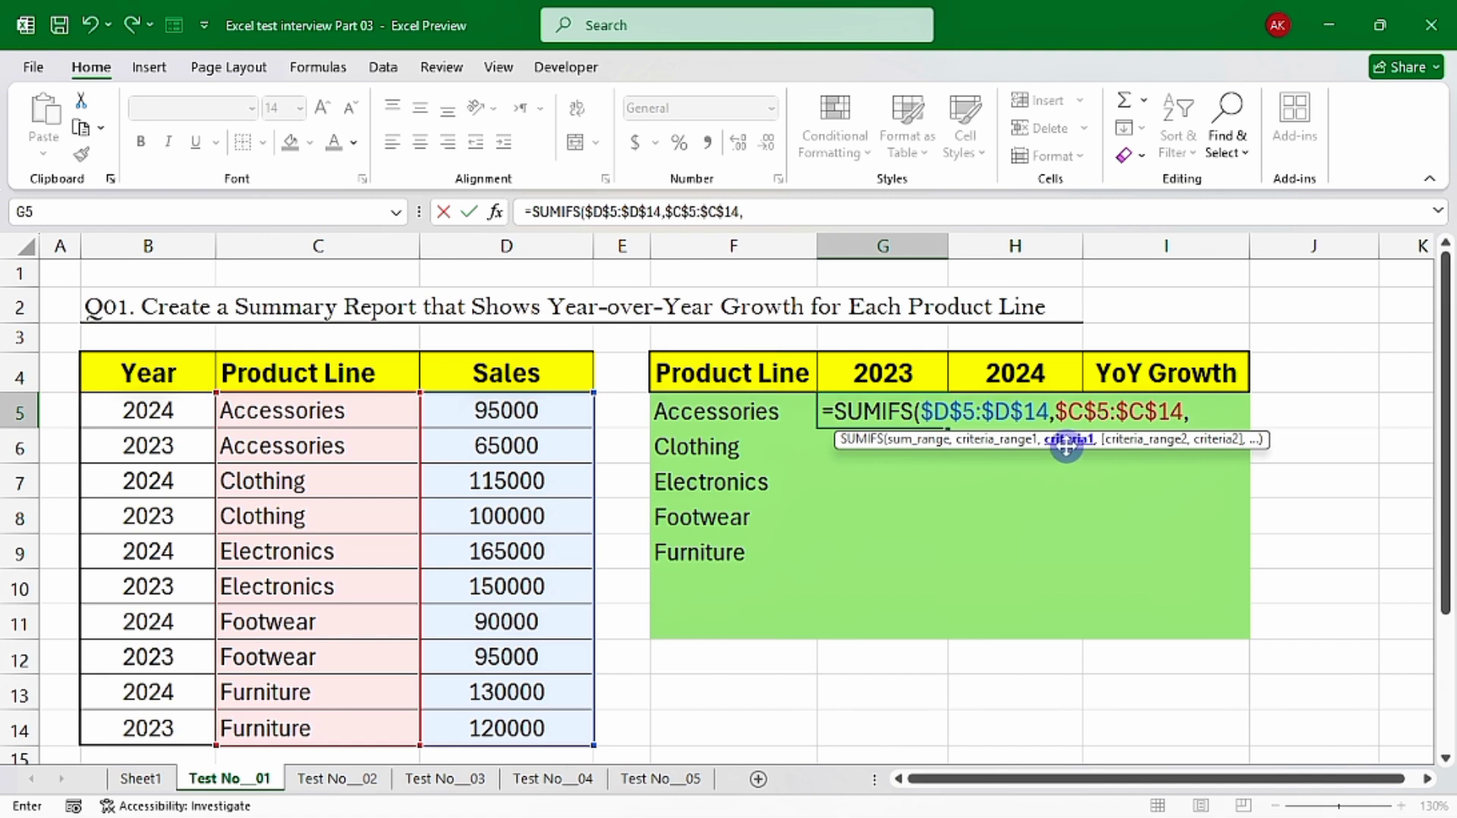
left_click(720, 411)
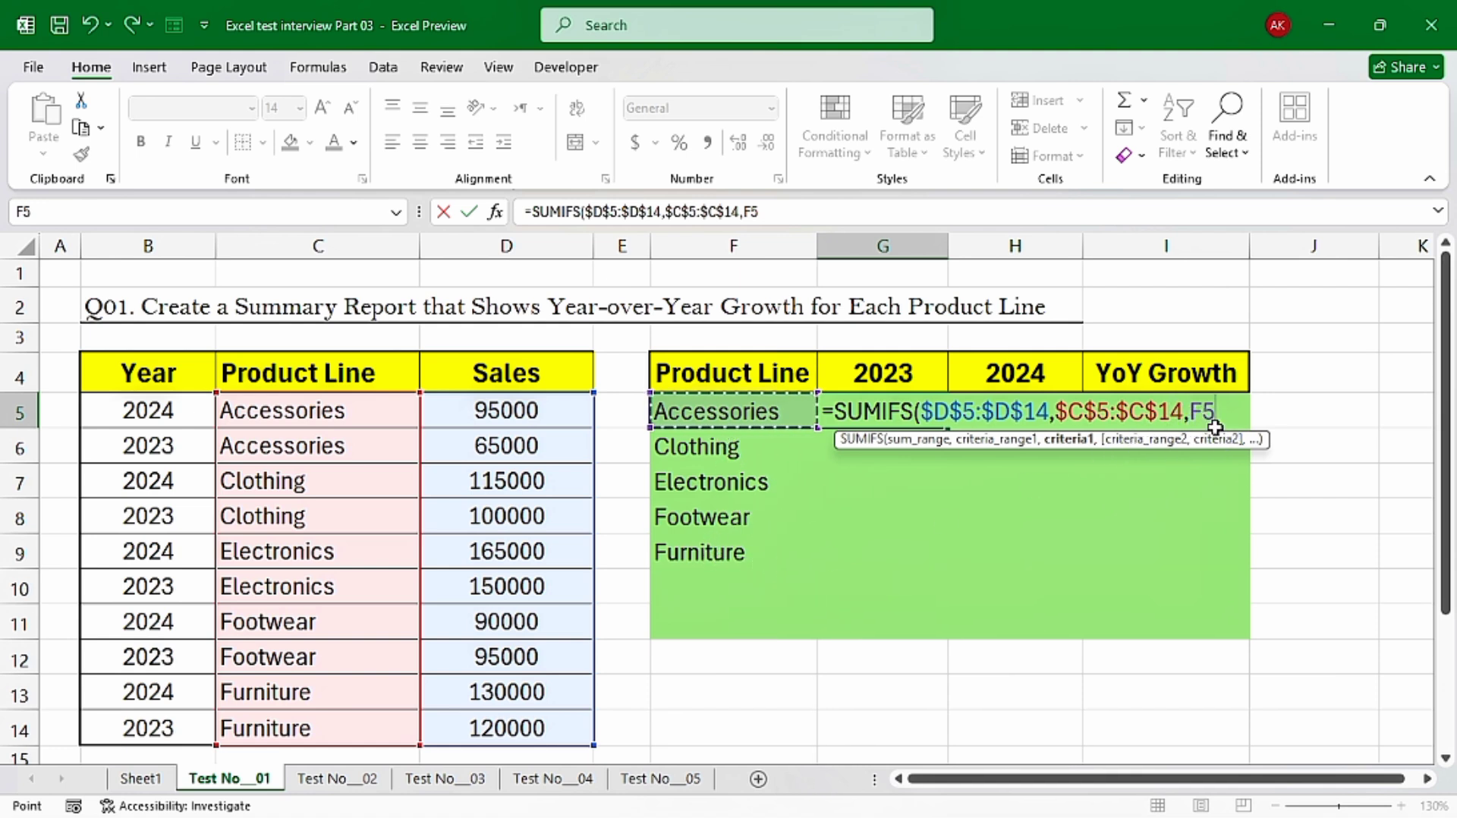
type(",")
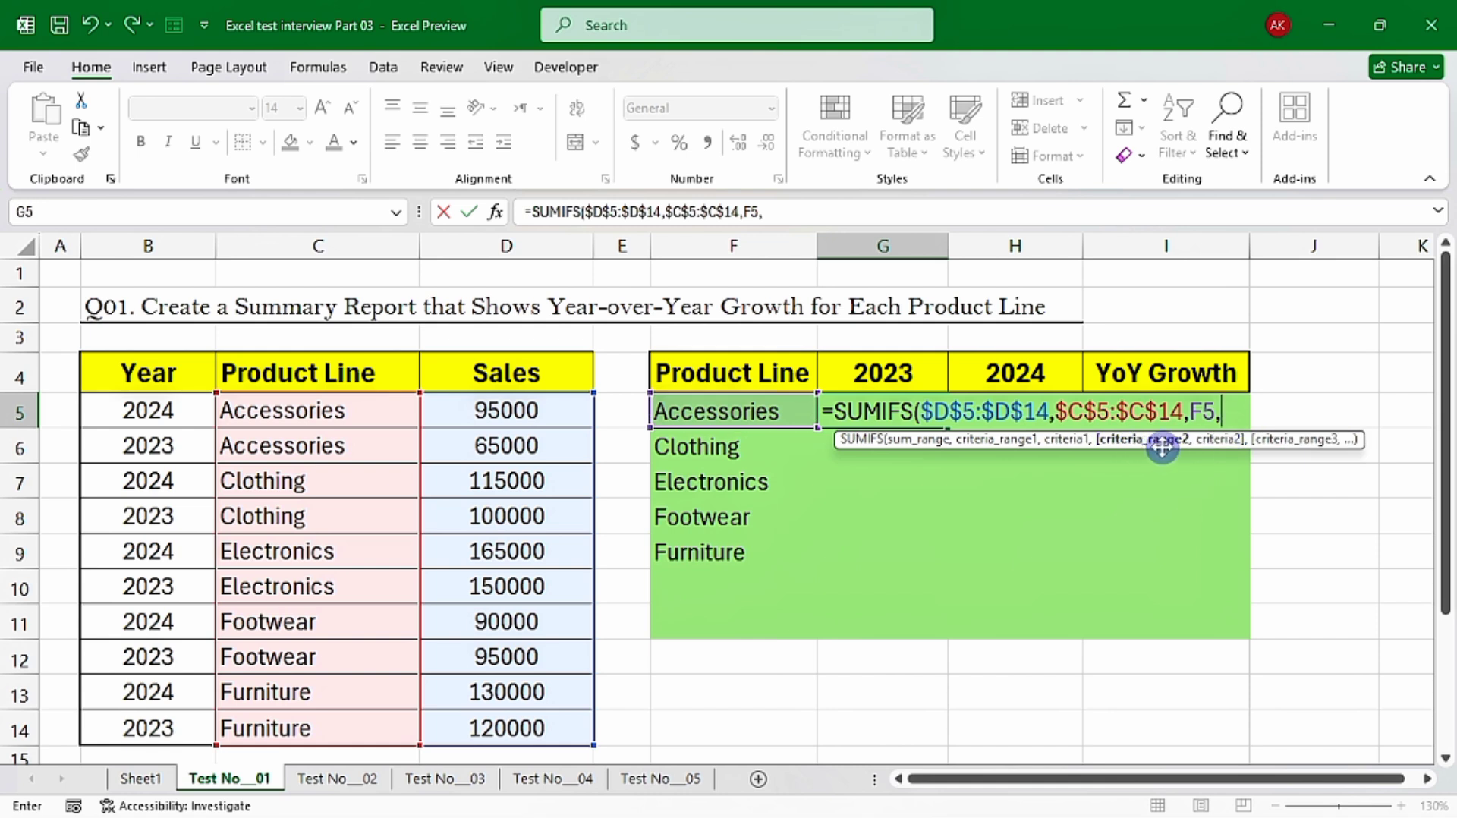
Add the year condition matching $B$5:$B$14 against $G$4 and complete the SUMIFS formula in G5
left_click_drag(116, 422, 146, 732)
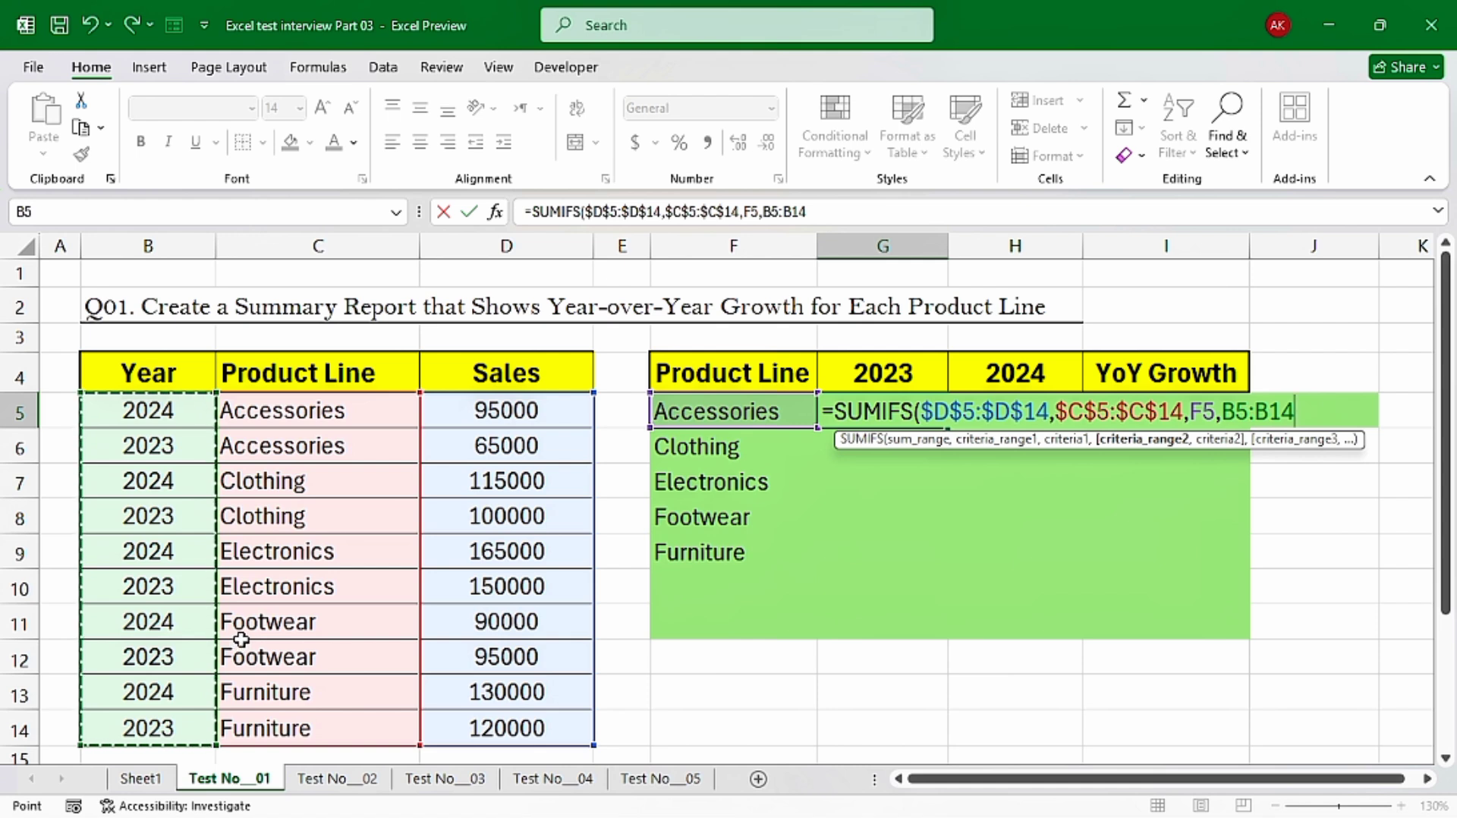
key("F4")
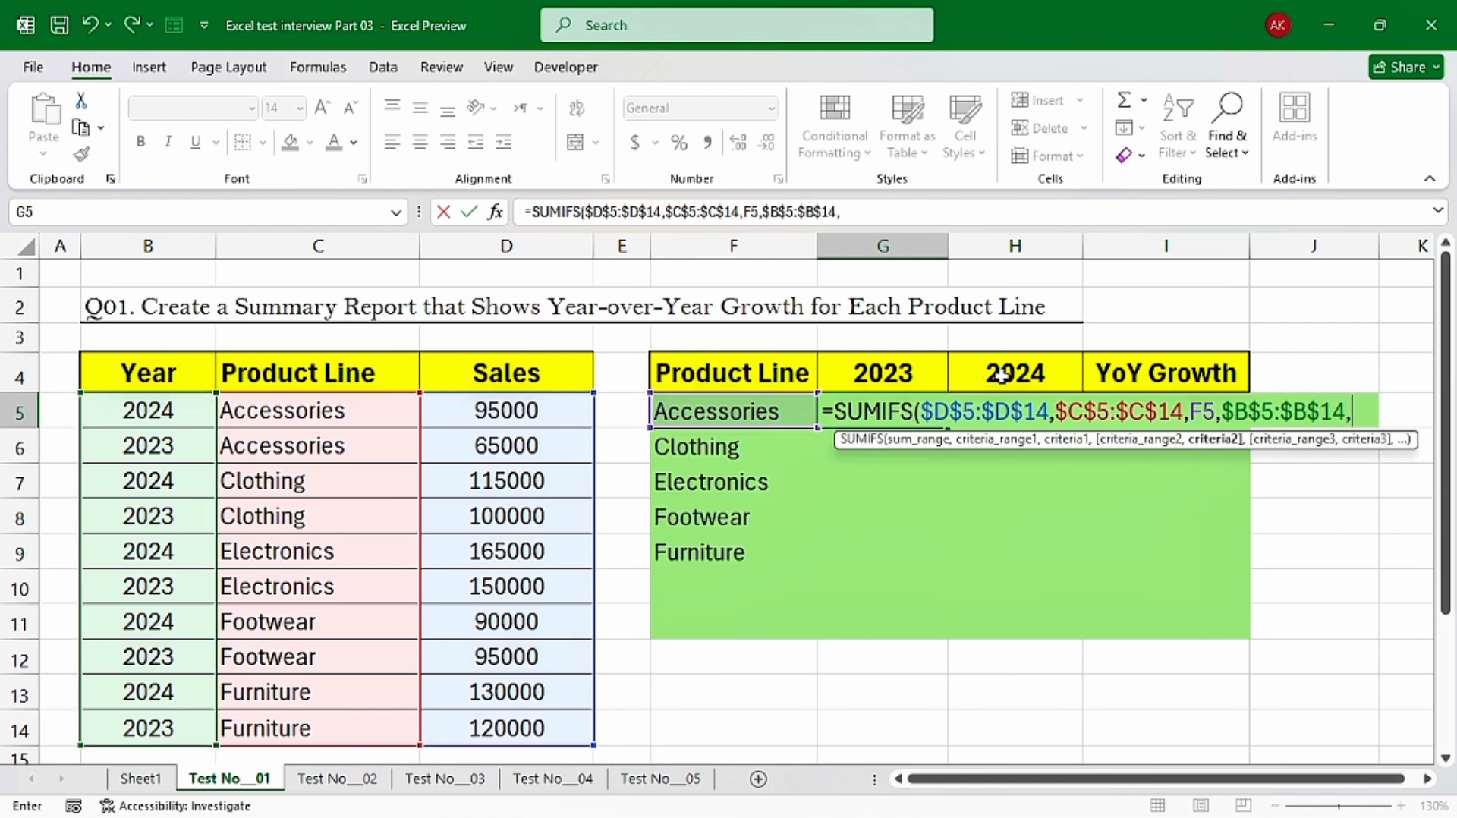
left_click(867, 379)
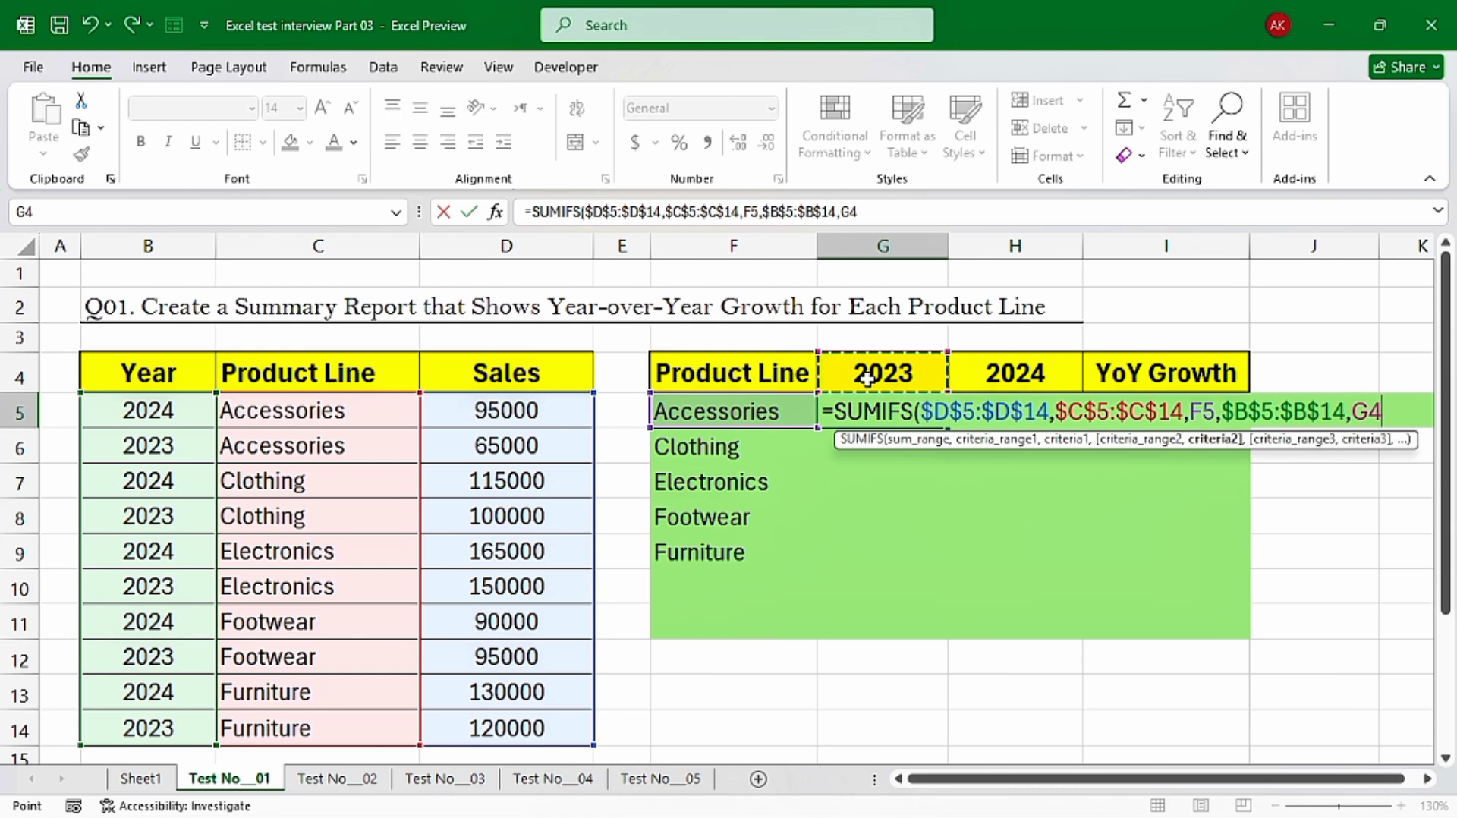
key("F4")
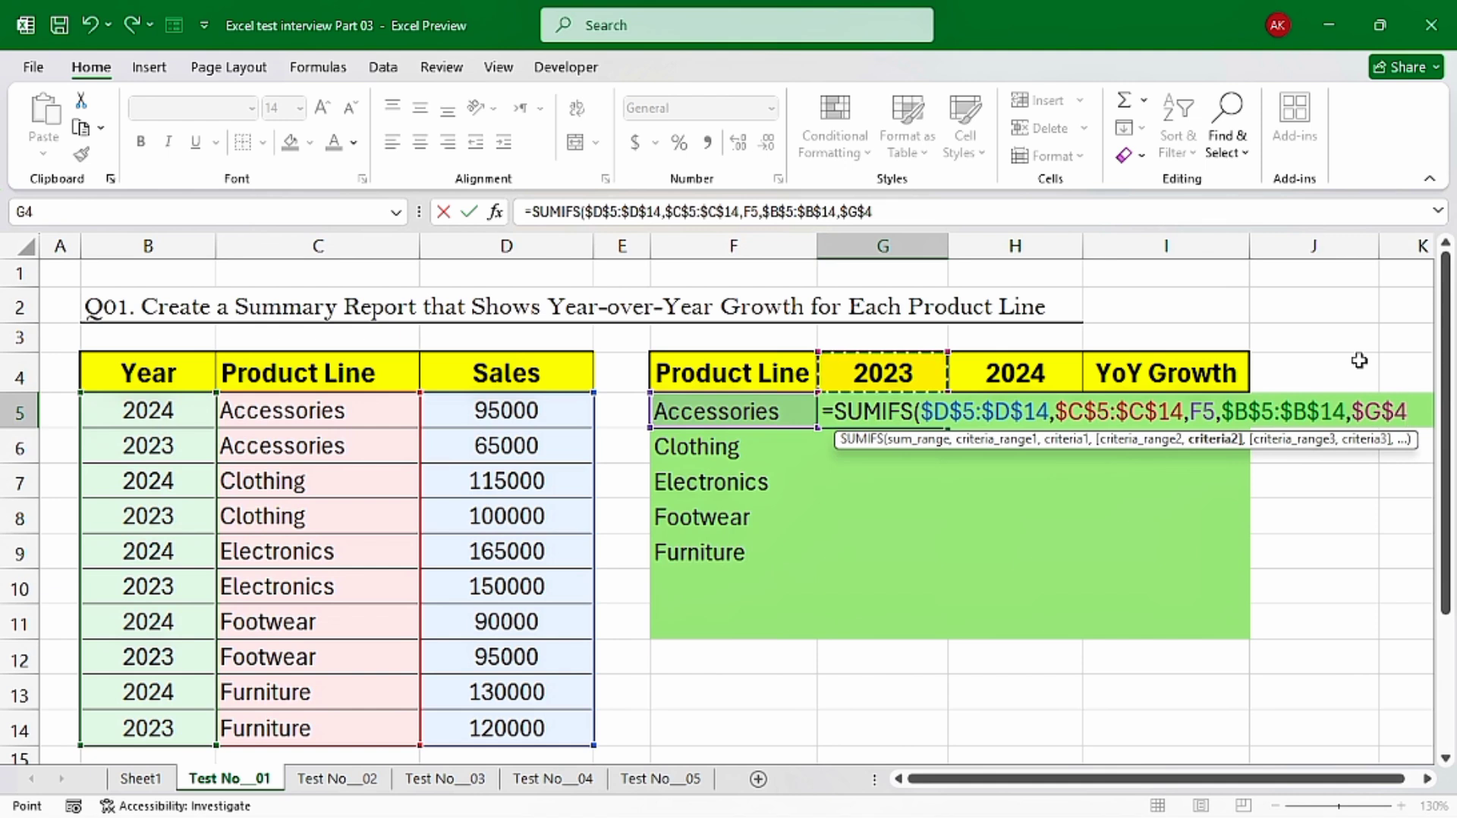
key("Return")
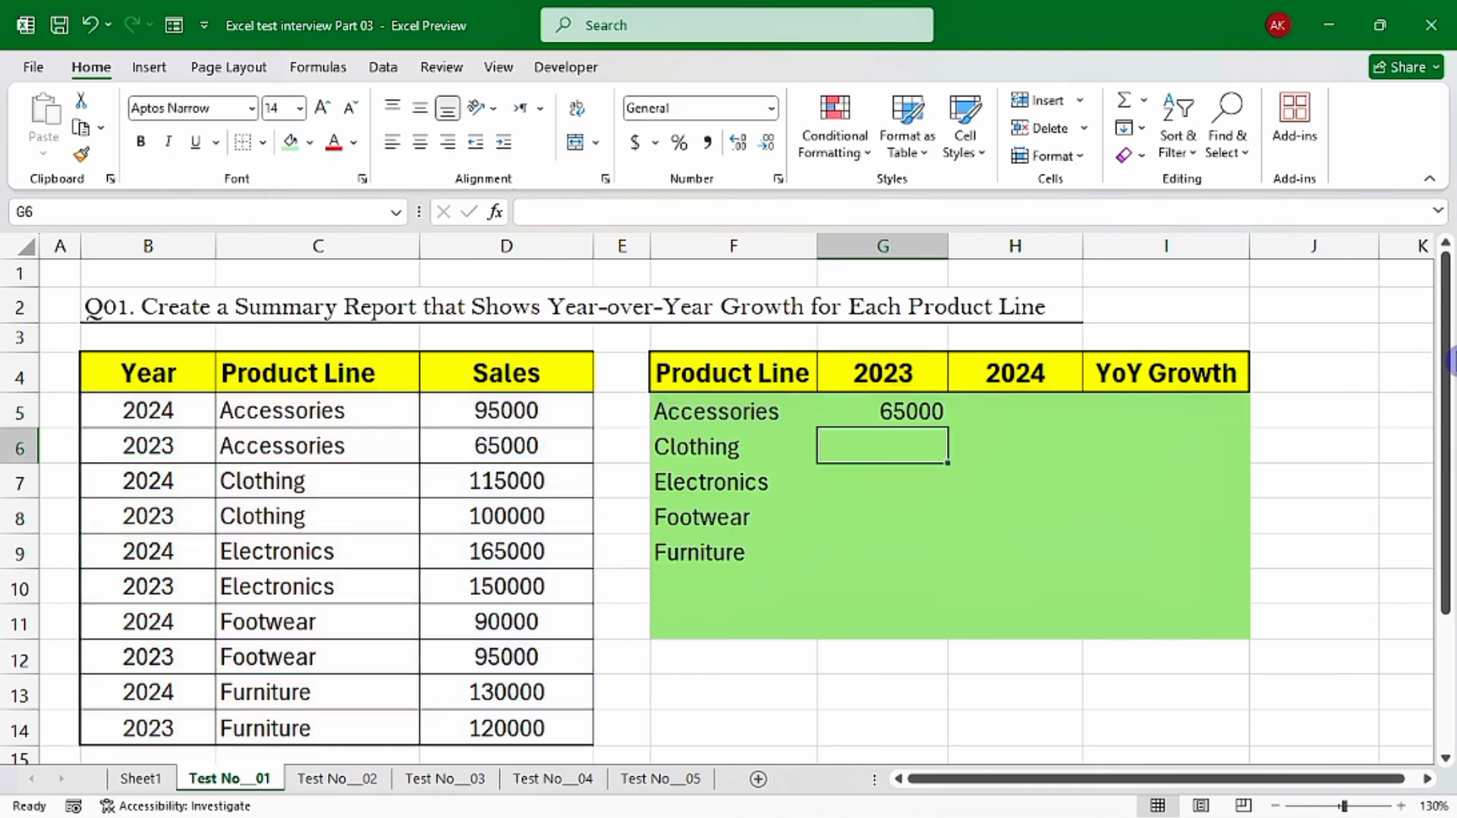
Fill the 2023 sales formula from G5 down to G9 and check the filled cells
left_click(893, 411)
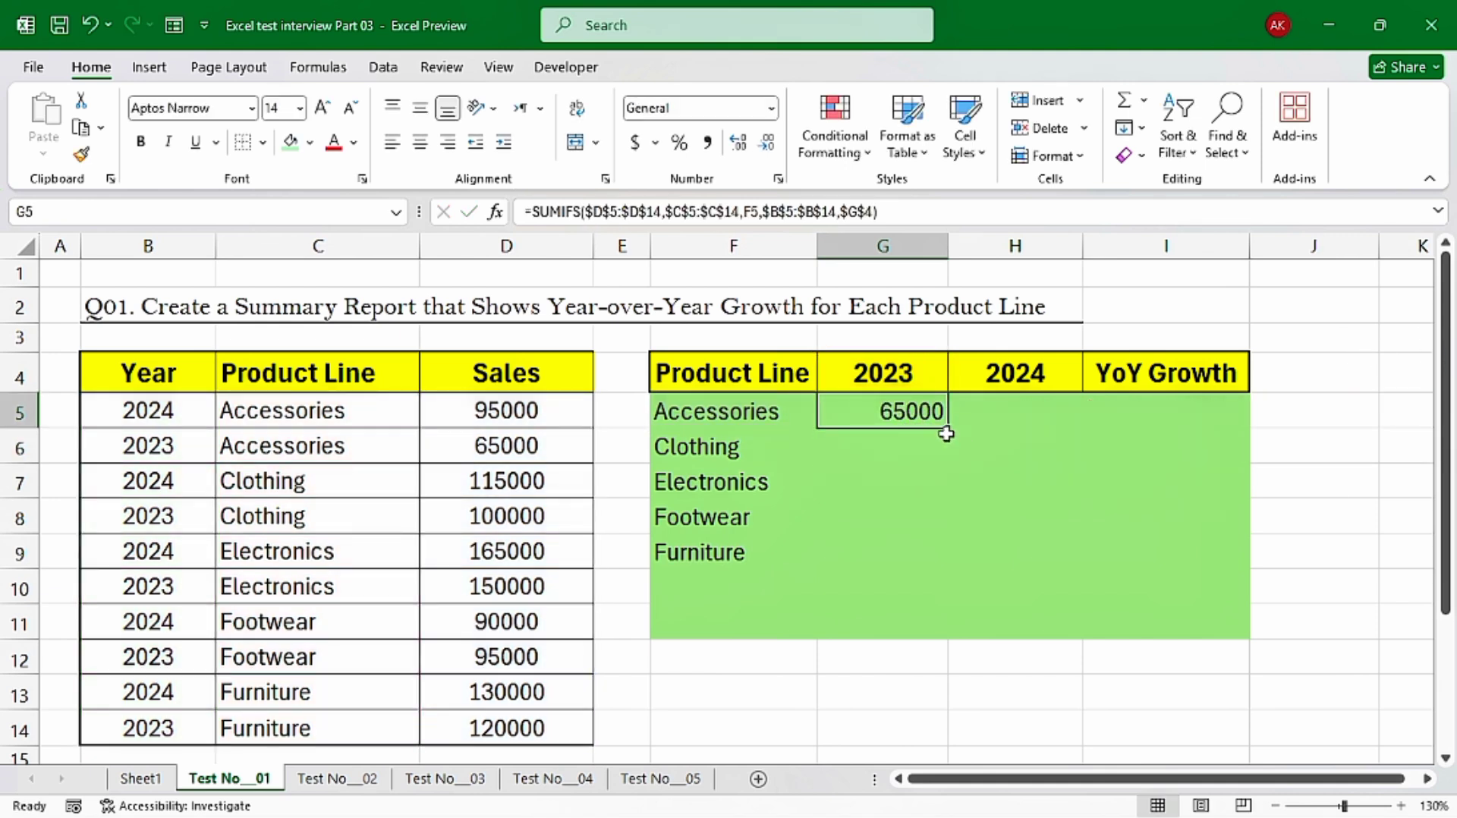
left_click_drag(952, 427, 940, 573)
left_click(913, 448)
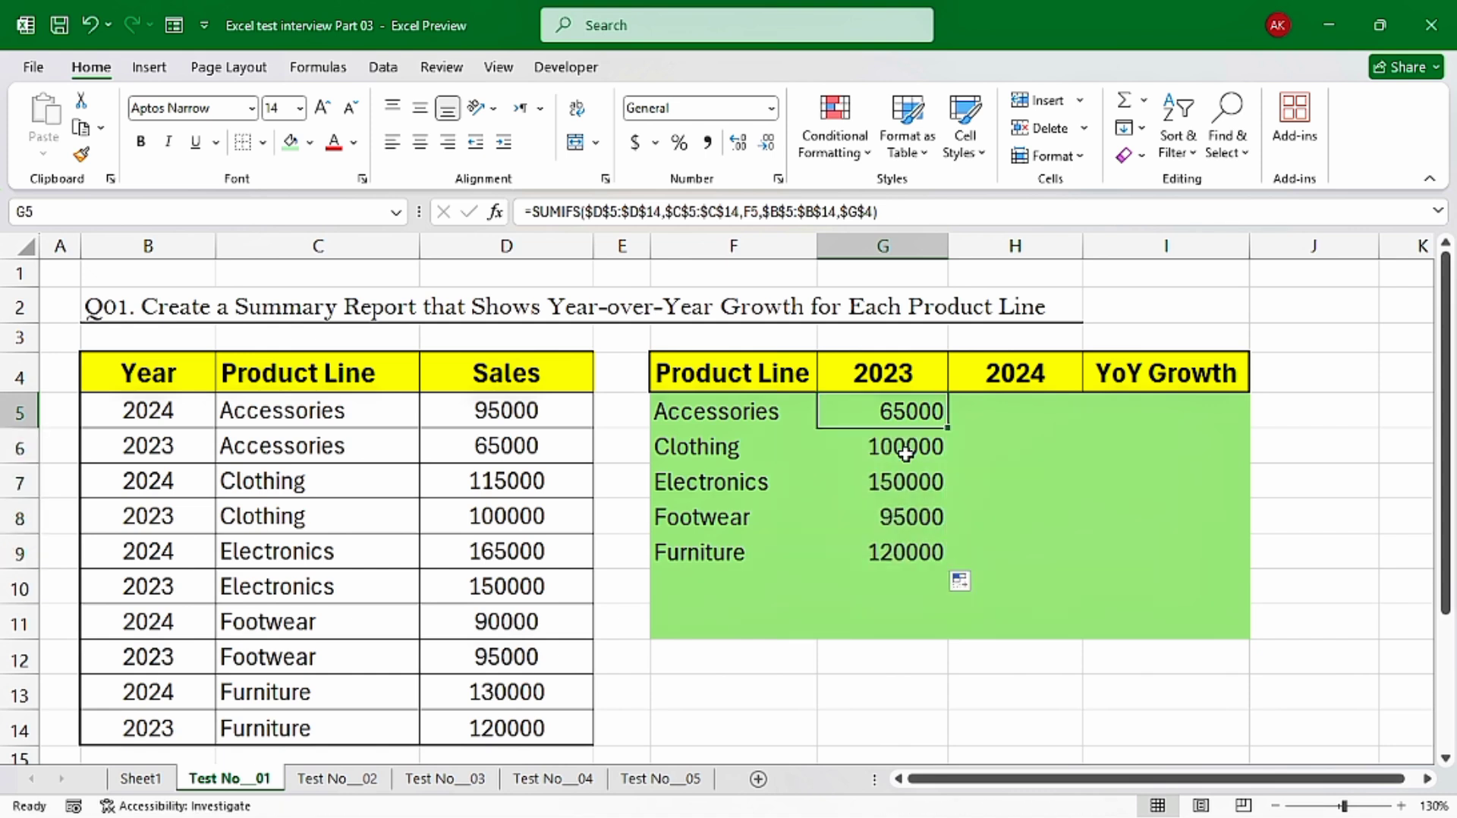
left_click(889, 480)
left_click(901, 551)
left_click(910, 410)
Start a SUMIFS formula in H5 for the 2024 sales, with the absolute range $D$5:$D$14 as the sum range
left_click(1018, 412)
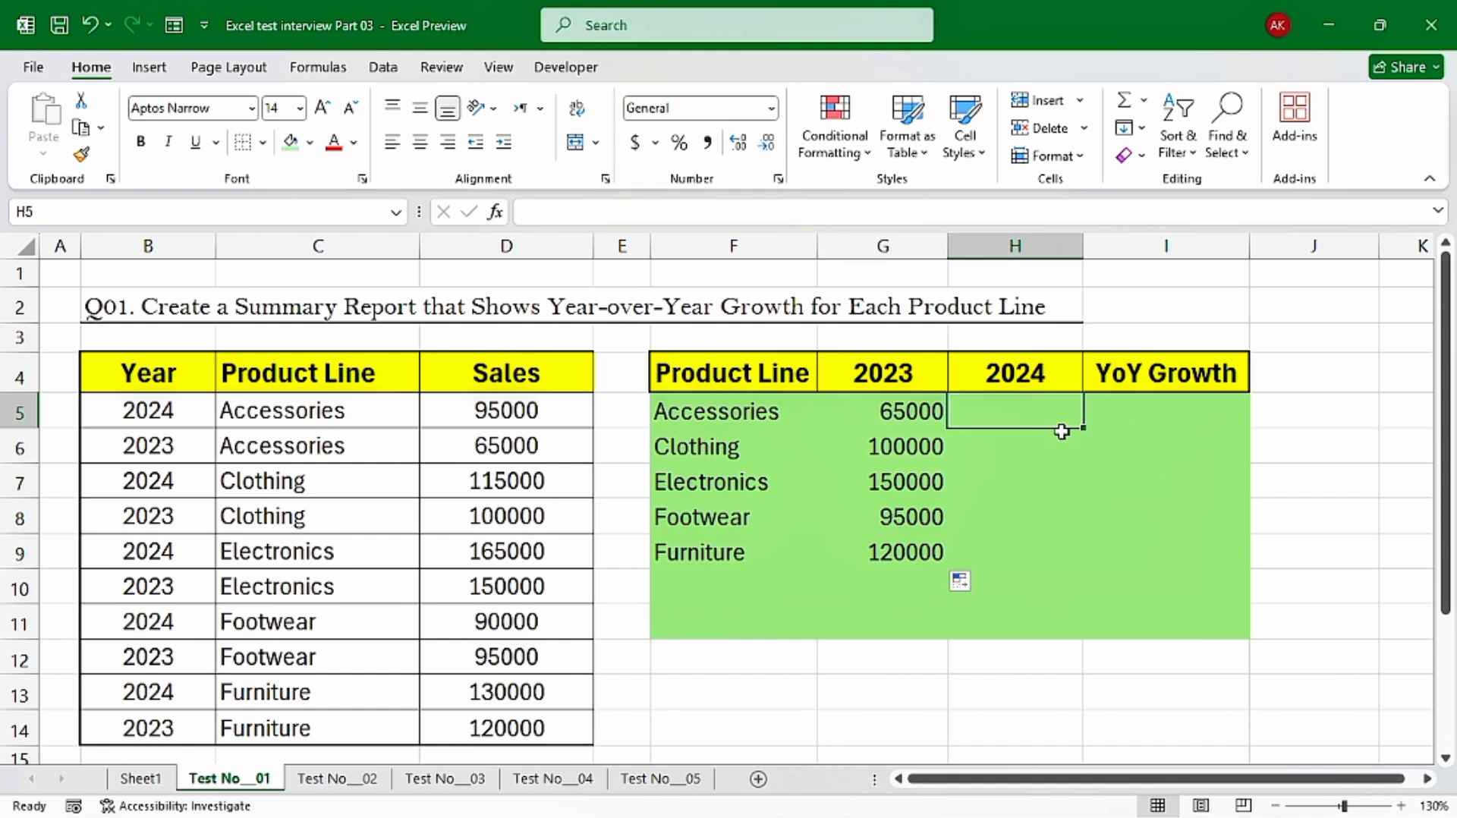
type("=su")
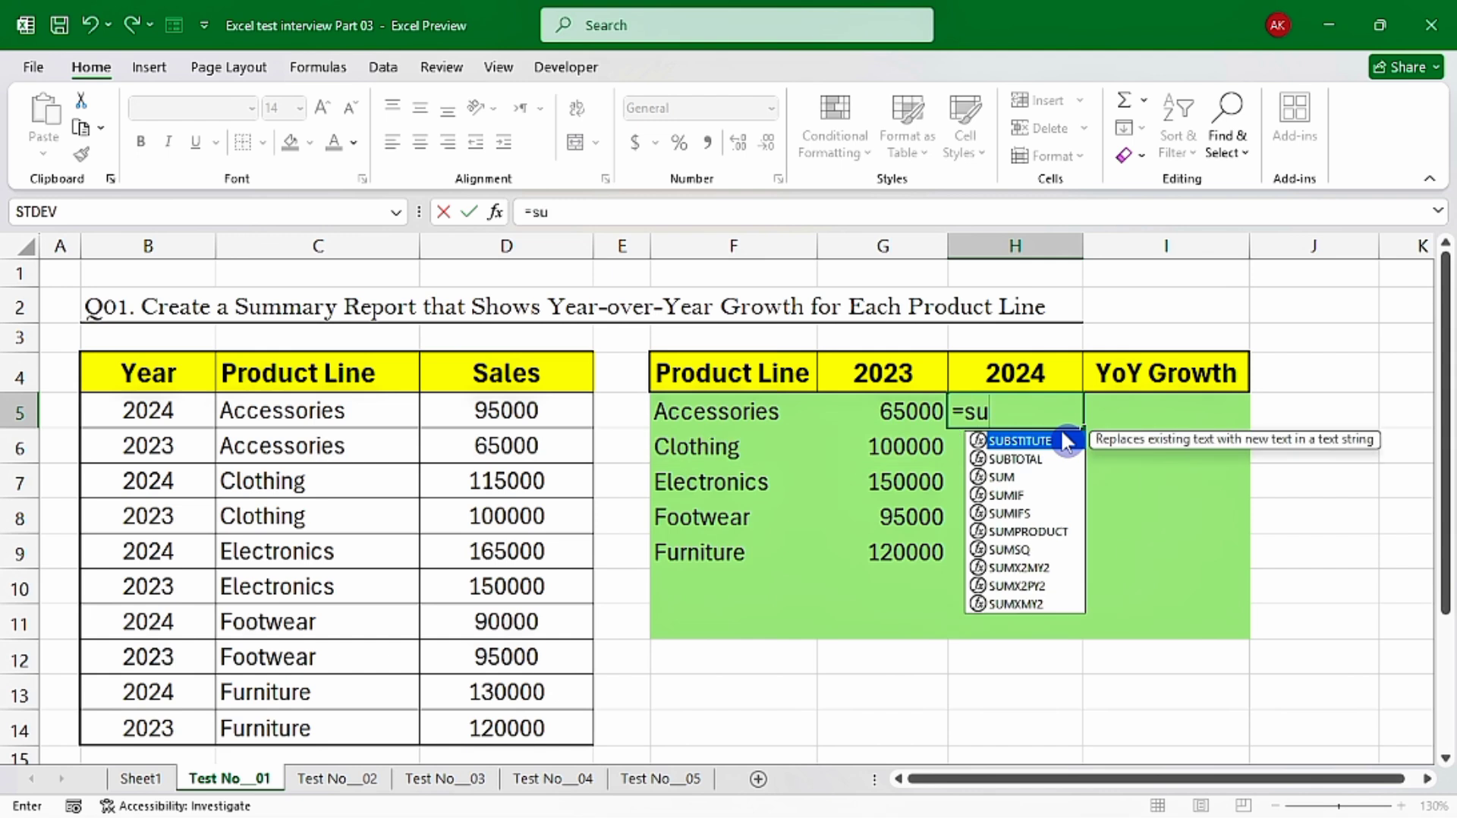
type("mifs")
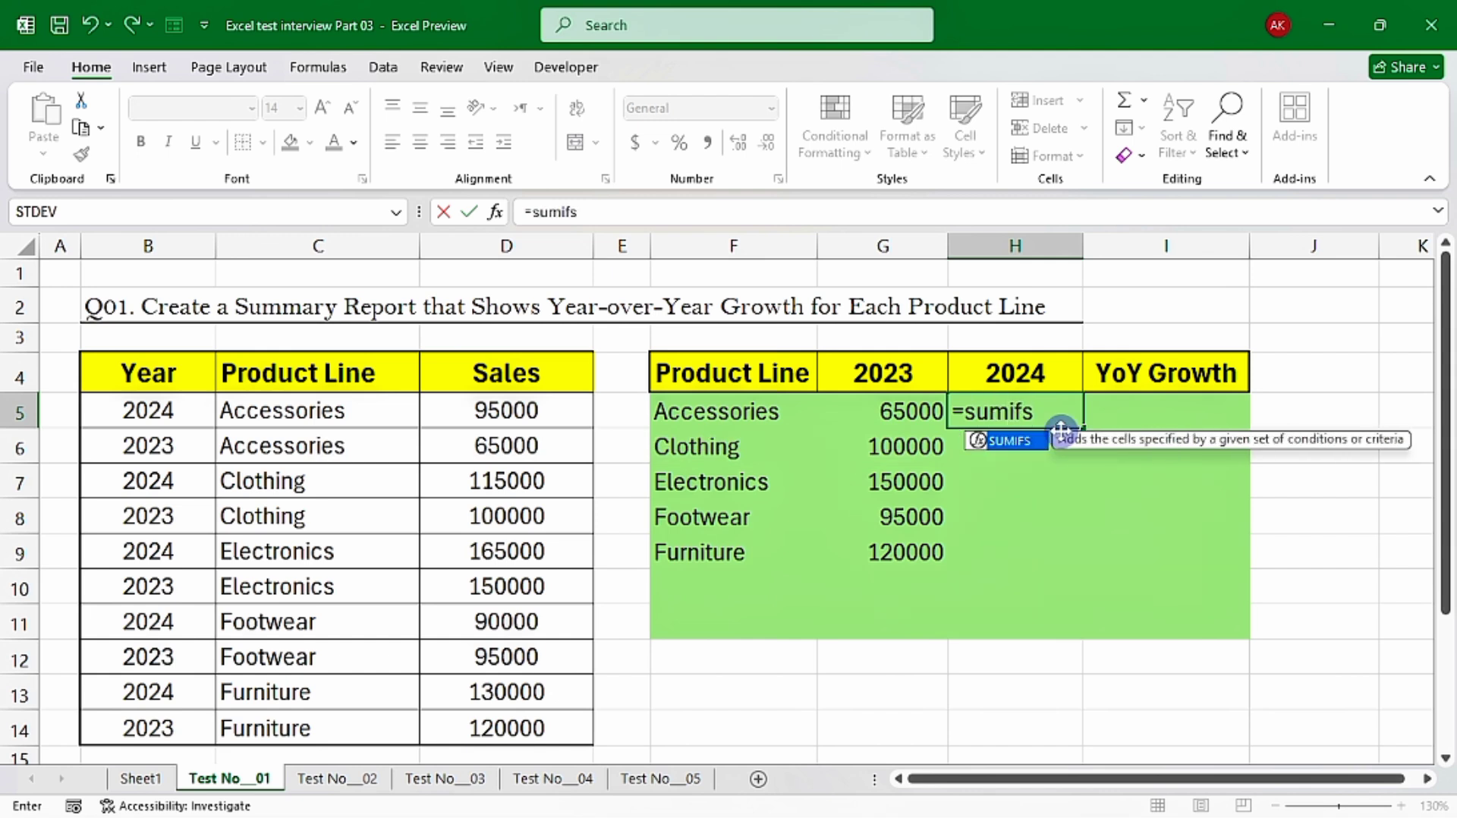
key("Tab")
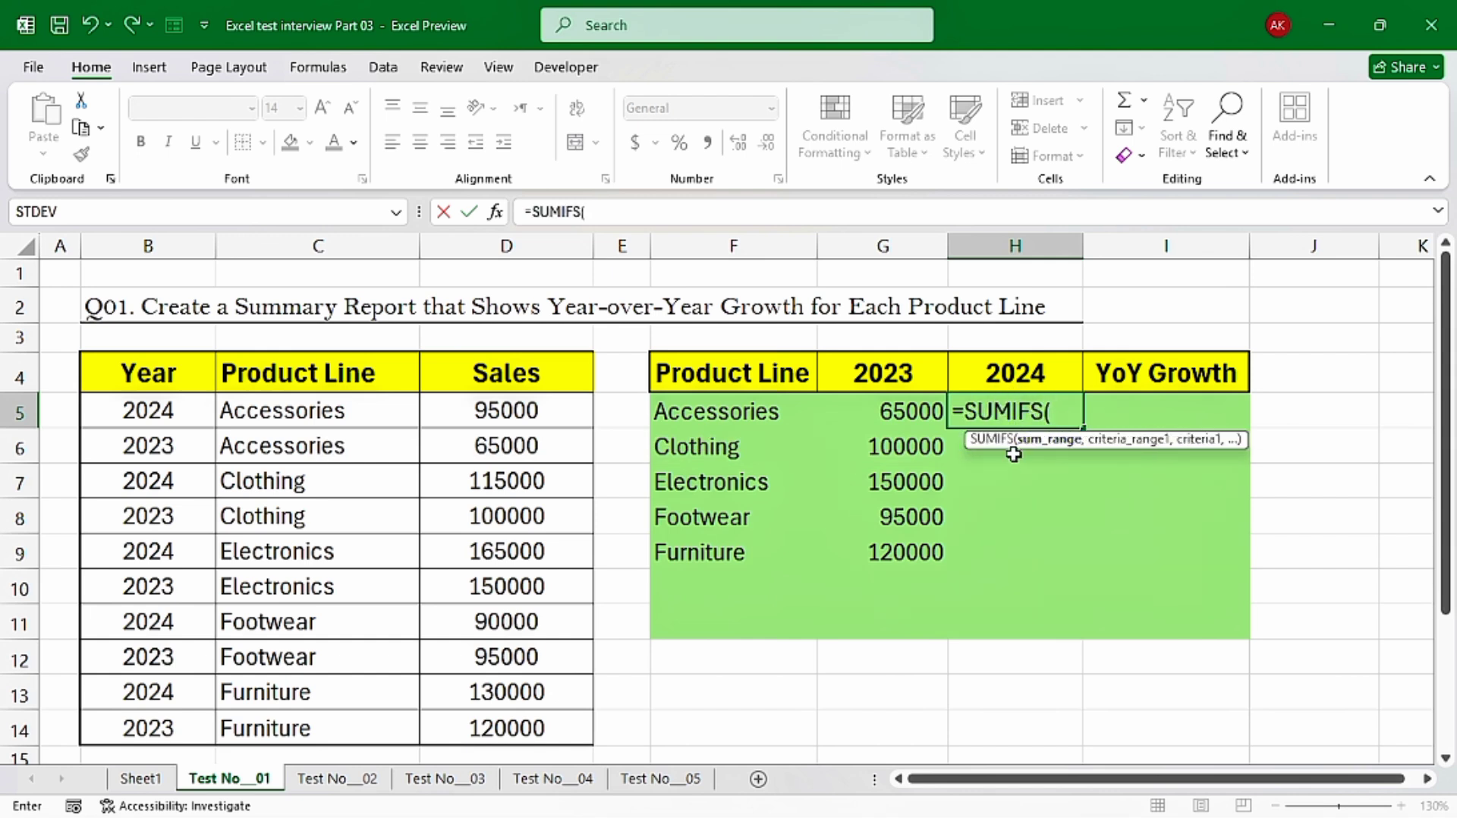
left_click_drag(1061, 449, 1061, 449)
left_click_drag(505, 410, 511, 730)
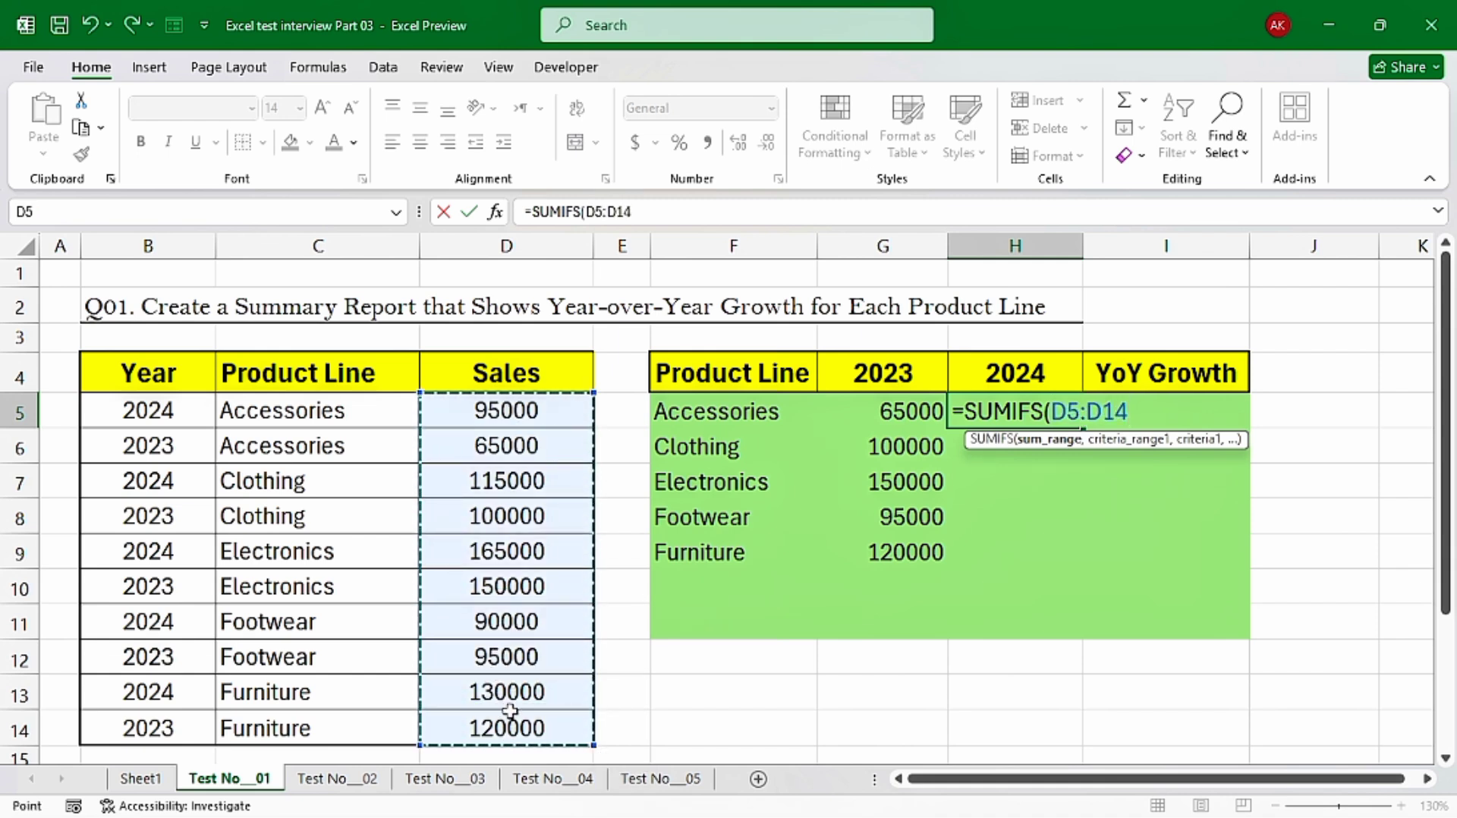
key("F4")
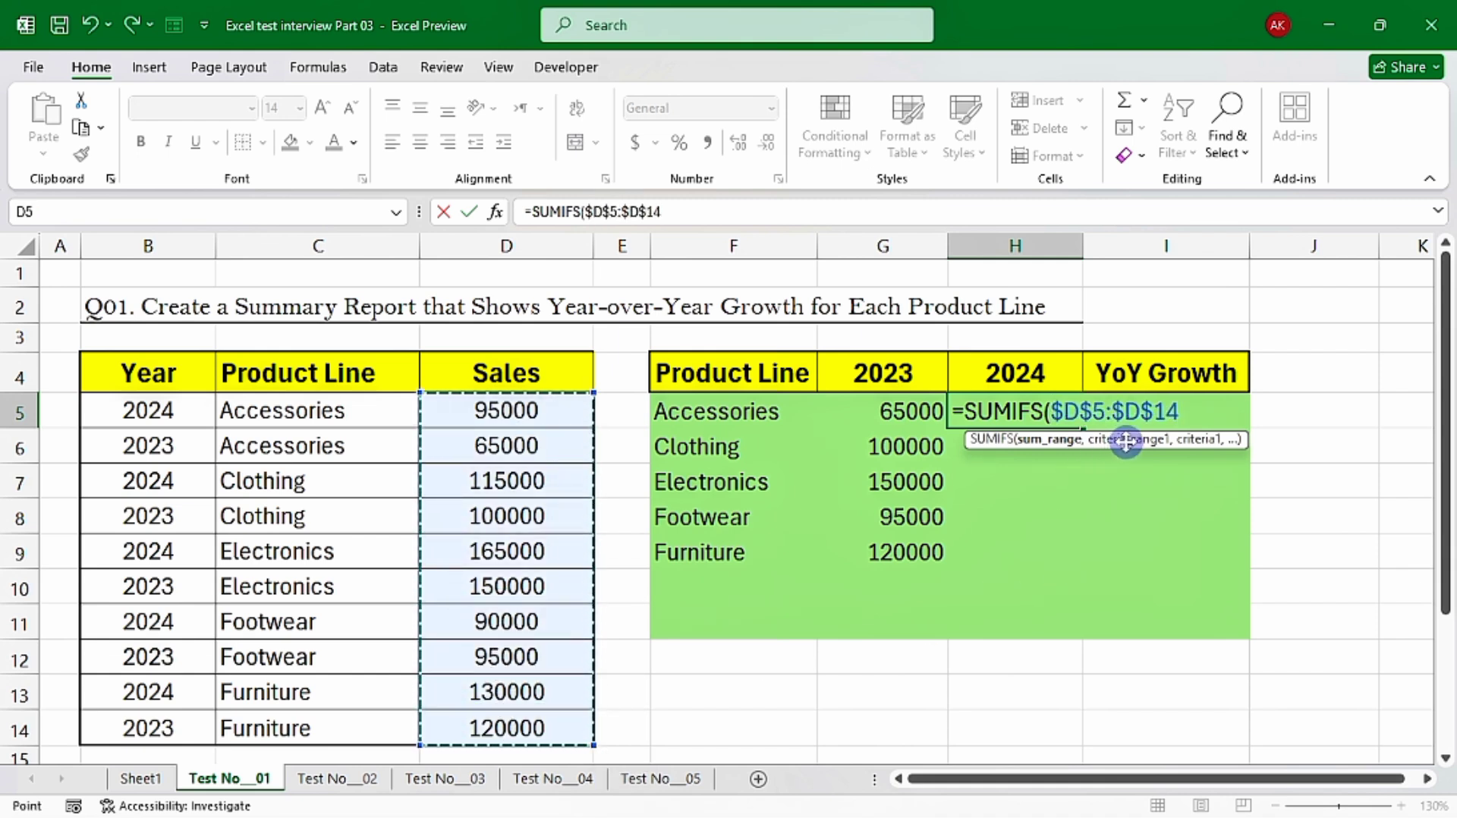
type(",")
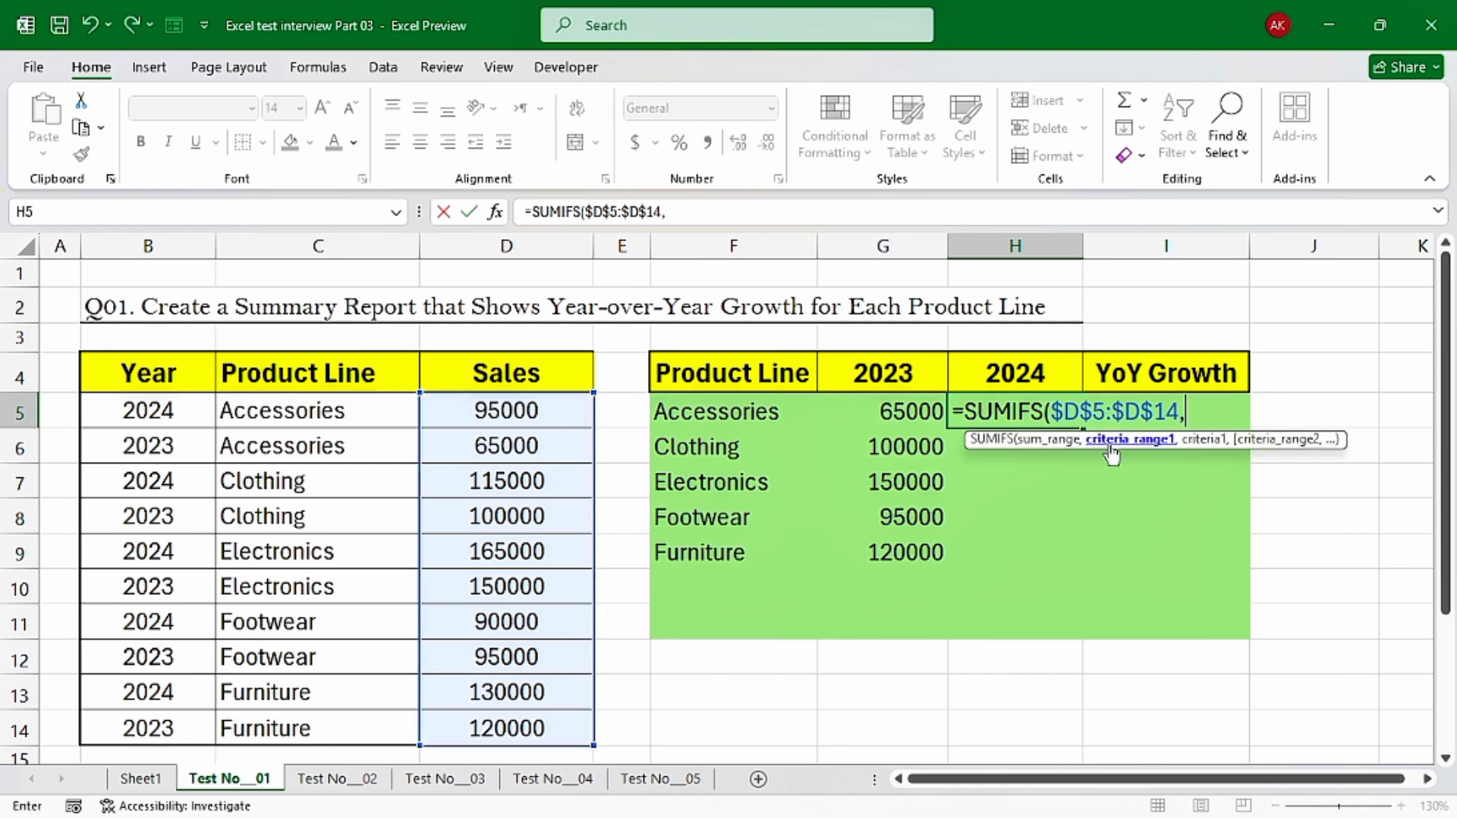
Add the product line condition to the H5 formula, matching the absolute range $C$5:$C$14 against F5
left_click_drag(334, 412, 353, 727)
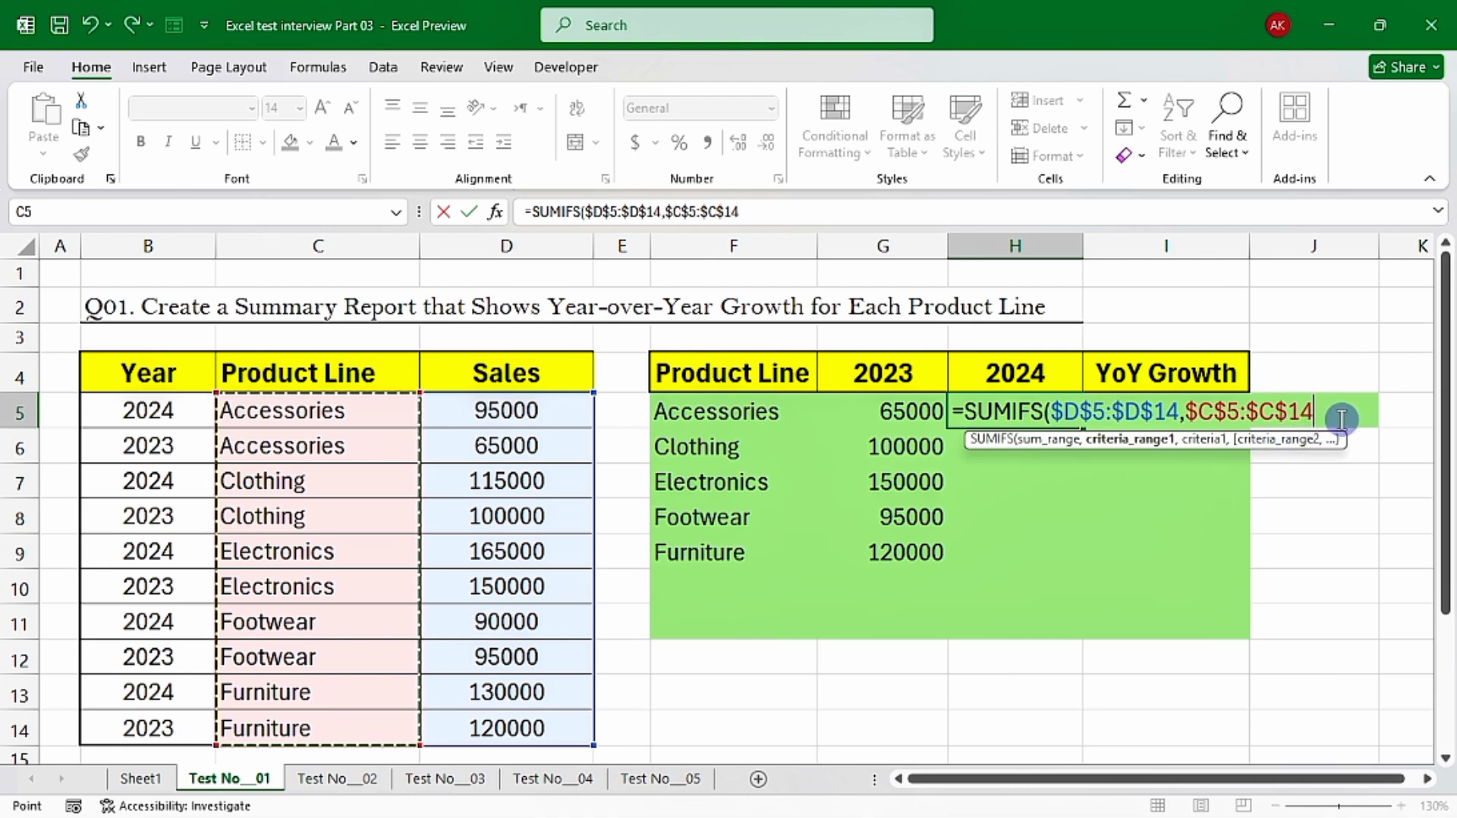
type(",")
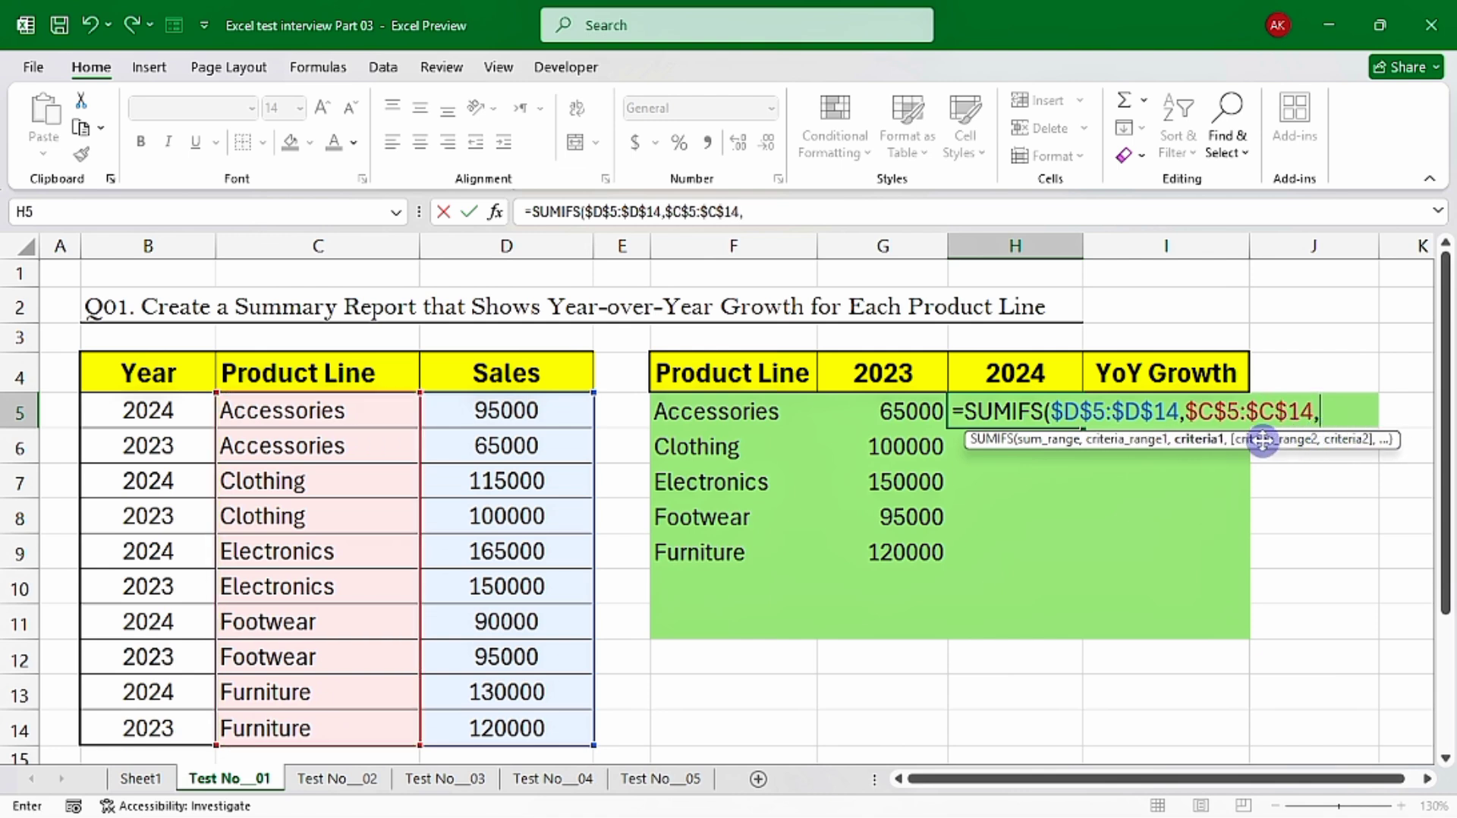
left_click(736, 417)
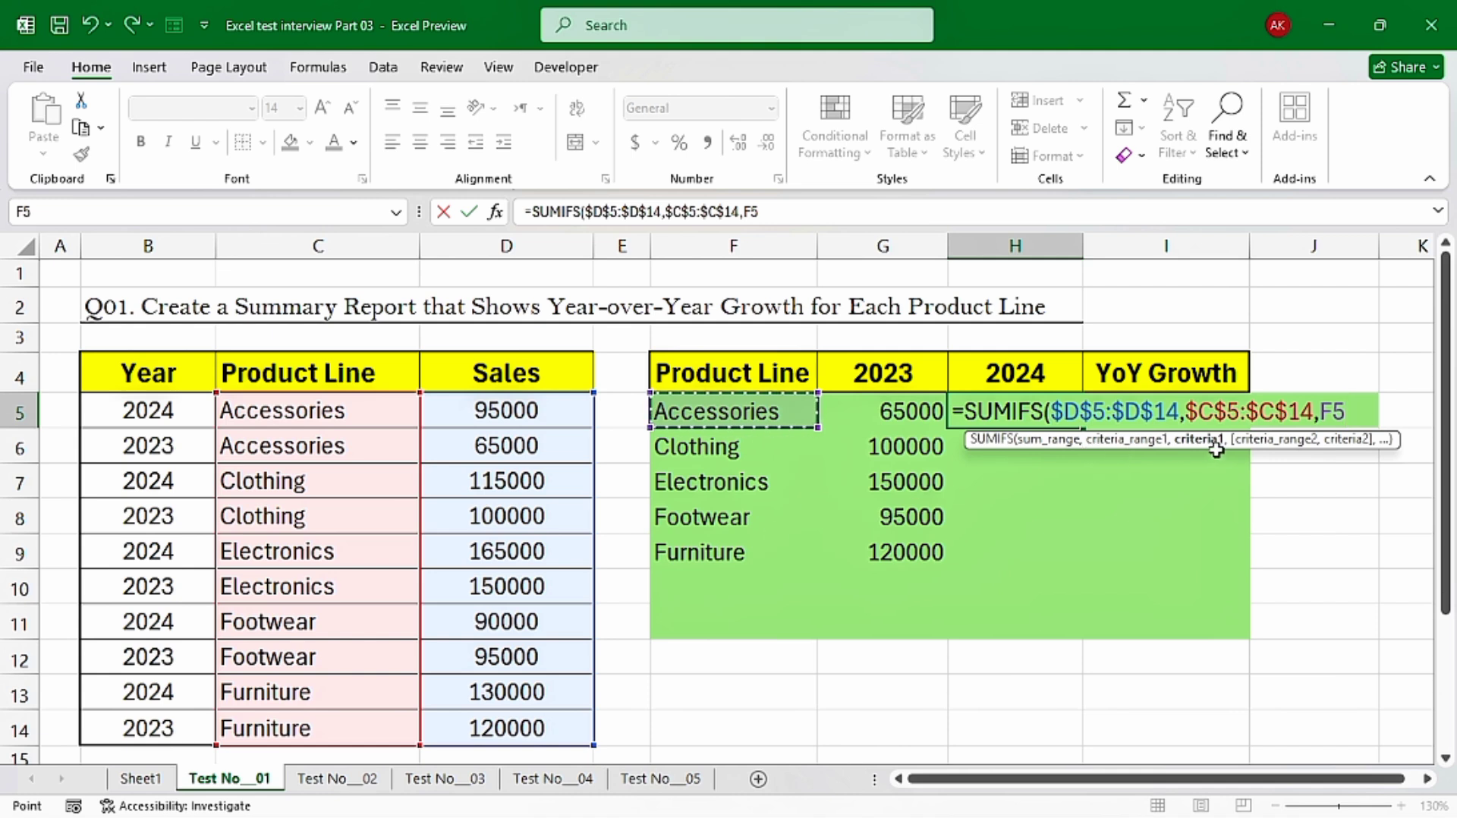
type(",")
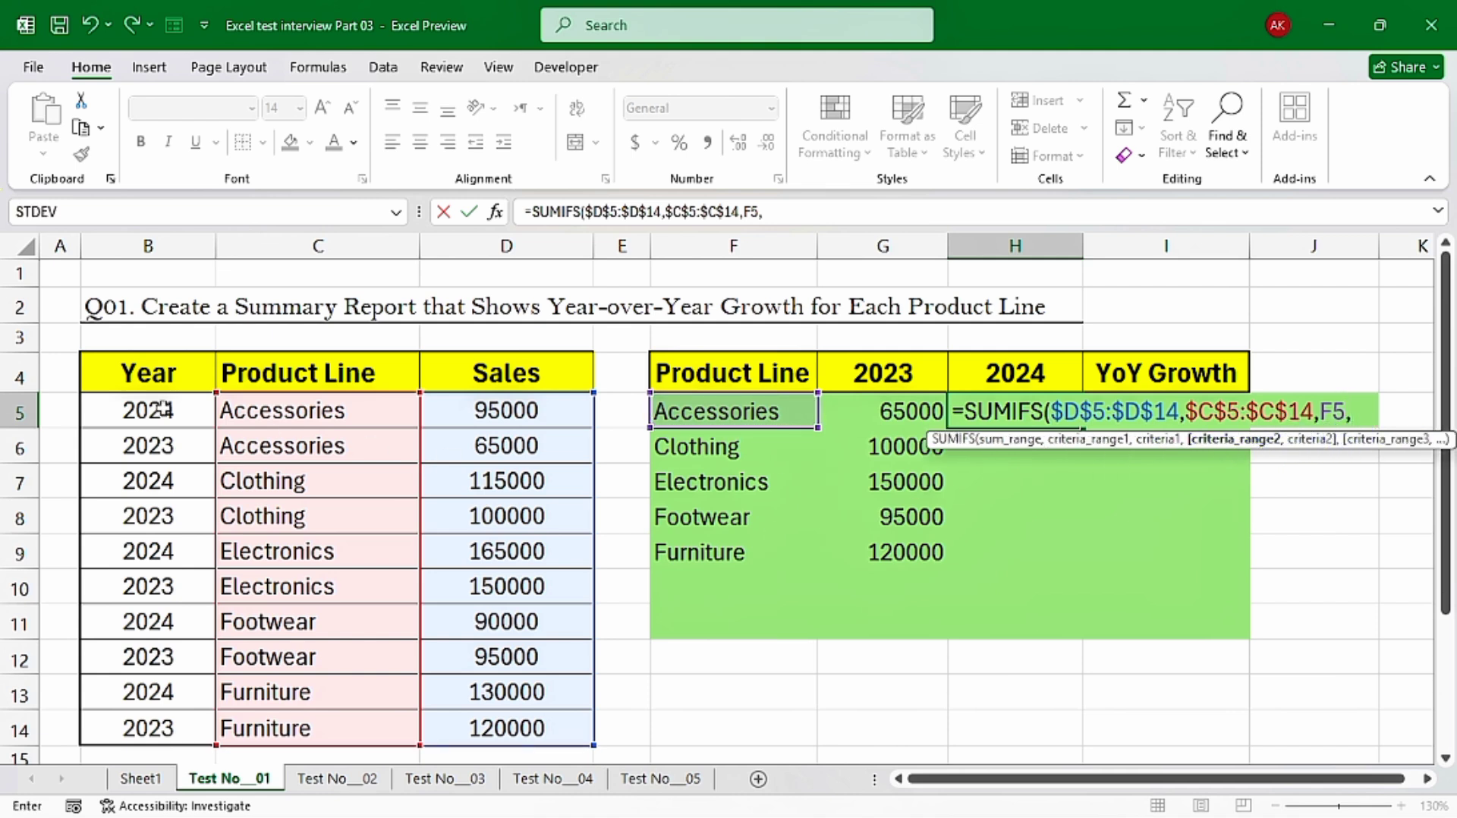
Add the year condition matching $B$5:$B$14 against $H$4 and complete the SUMIFS formula in H5
left_click_drag(163, 411, 161, 730)
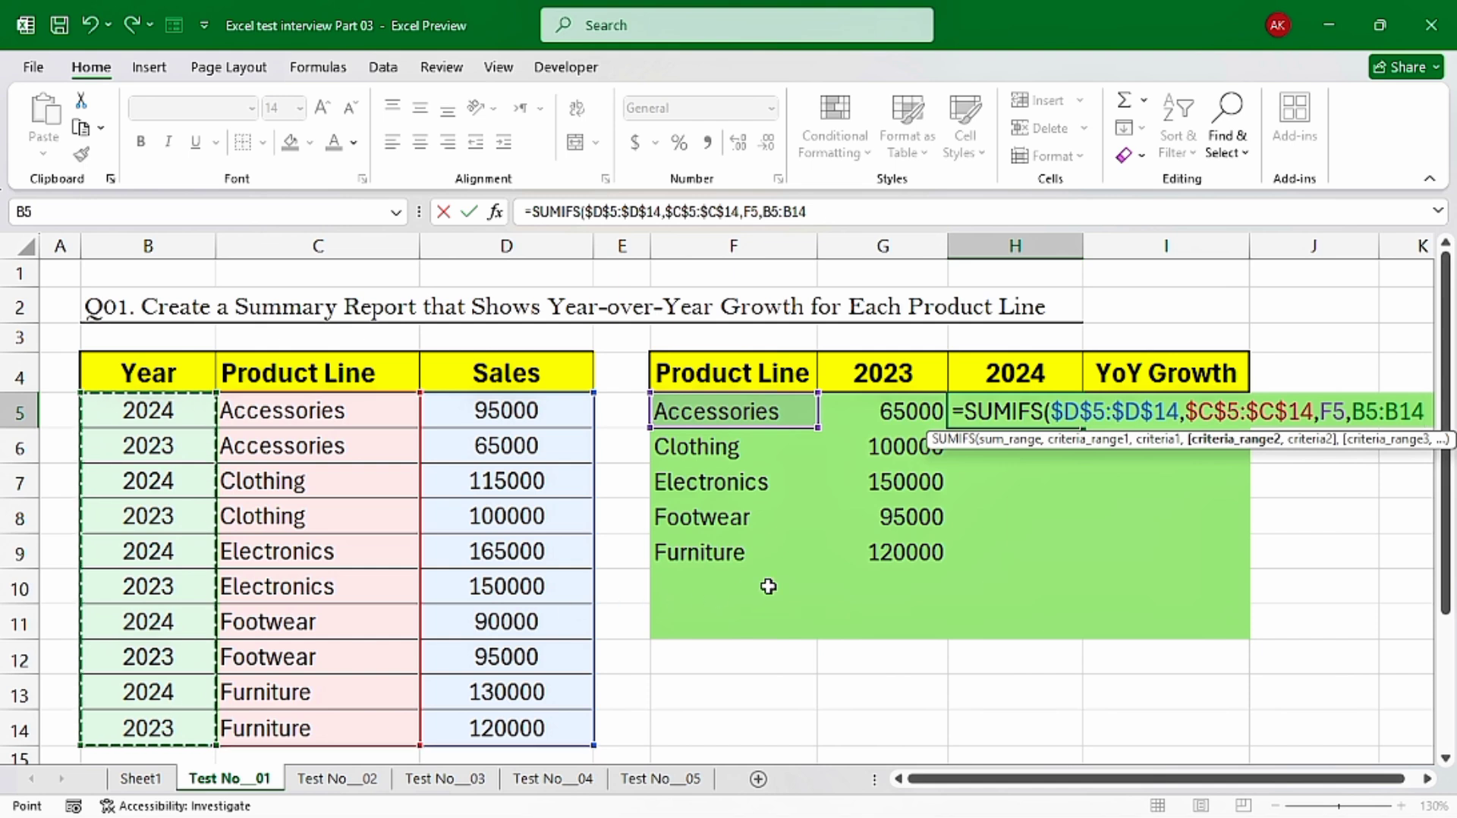
key("F4")
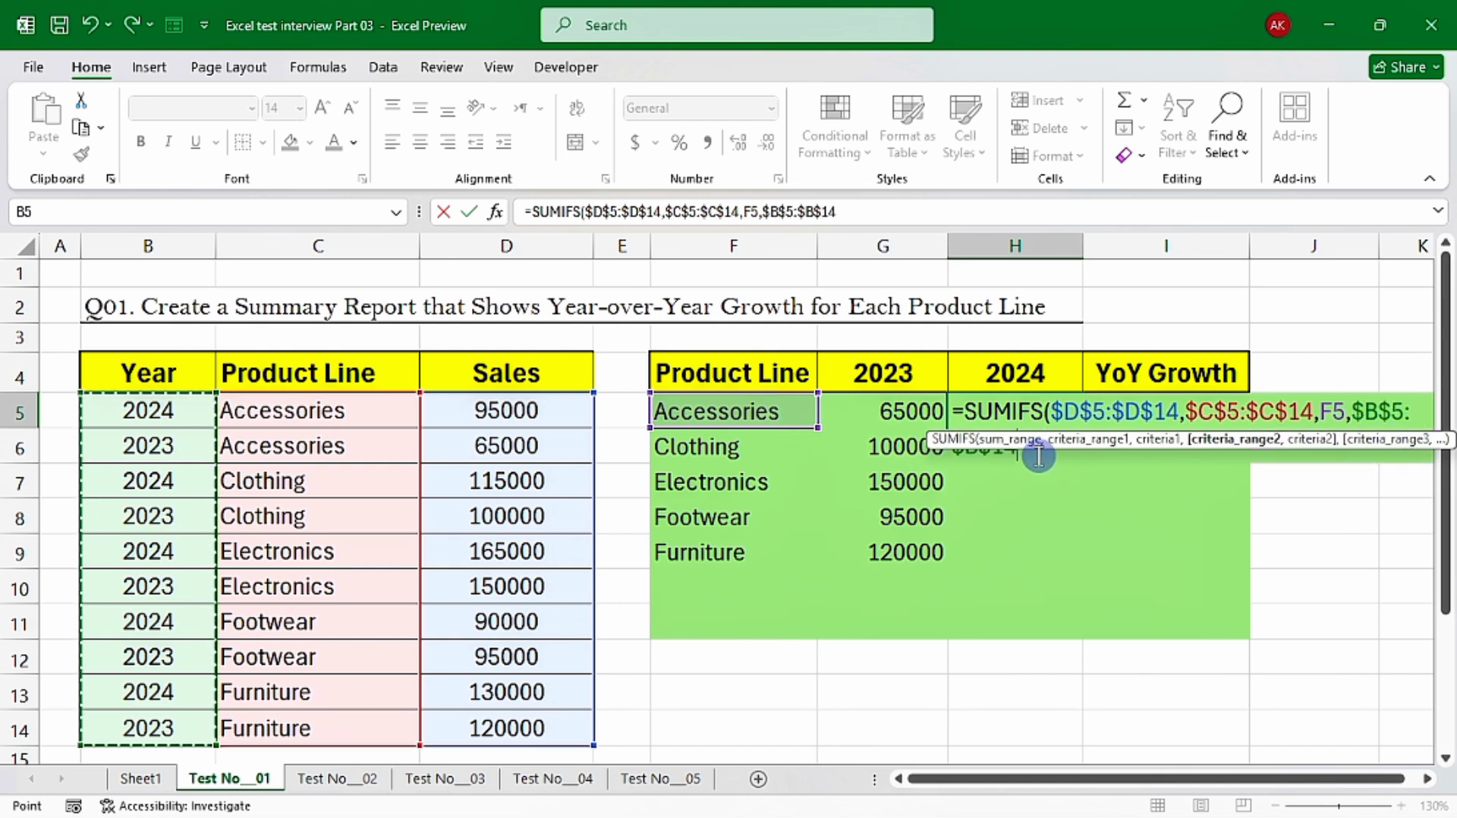
type(",")
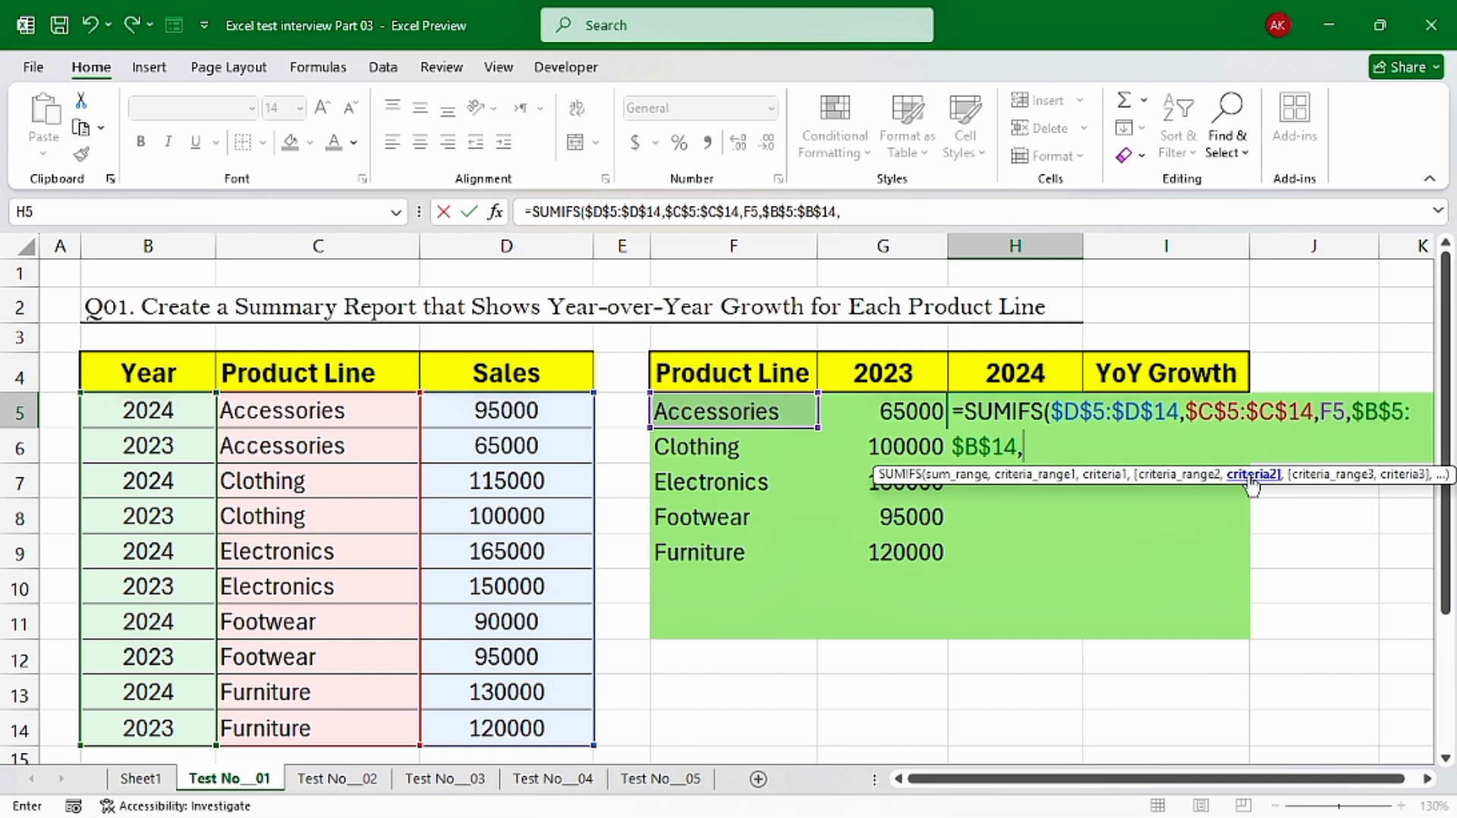
left_click(1012, 375)
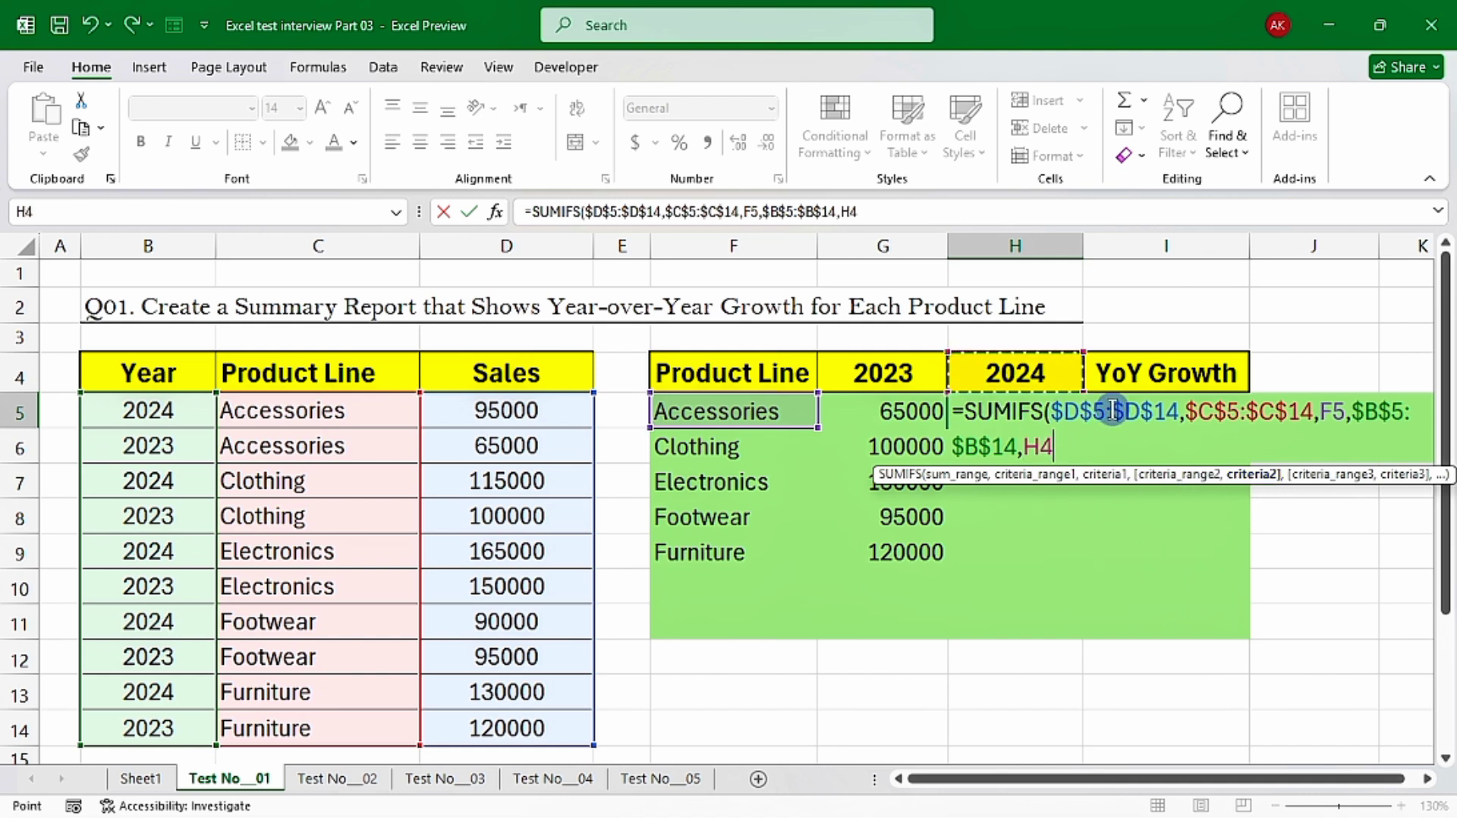
key("F4")
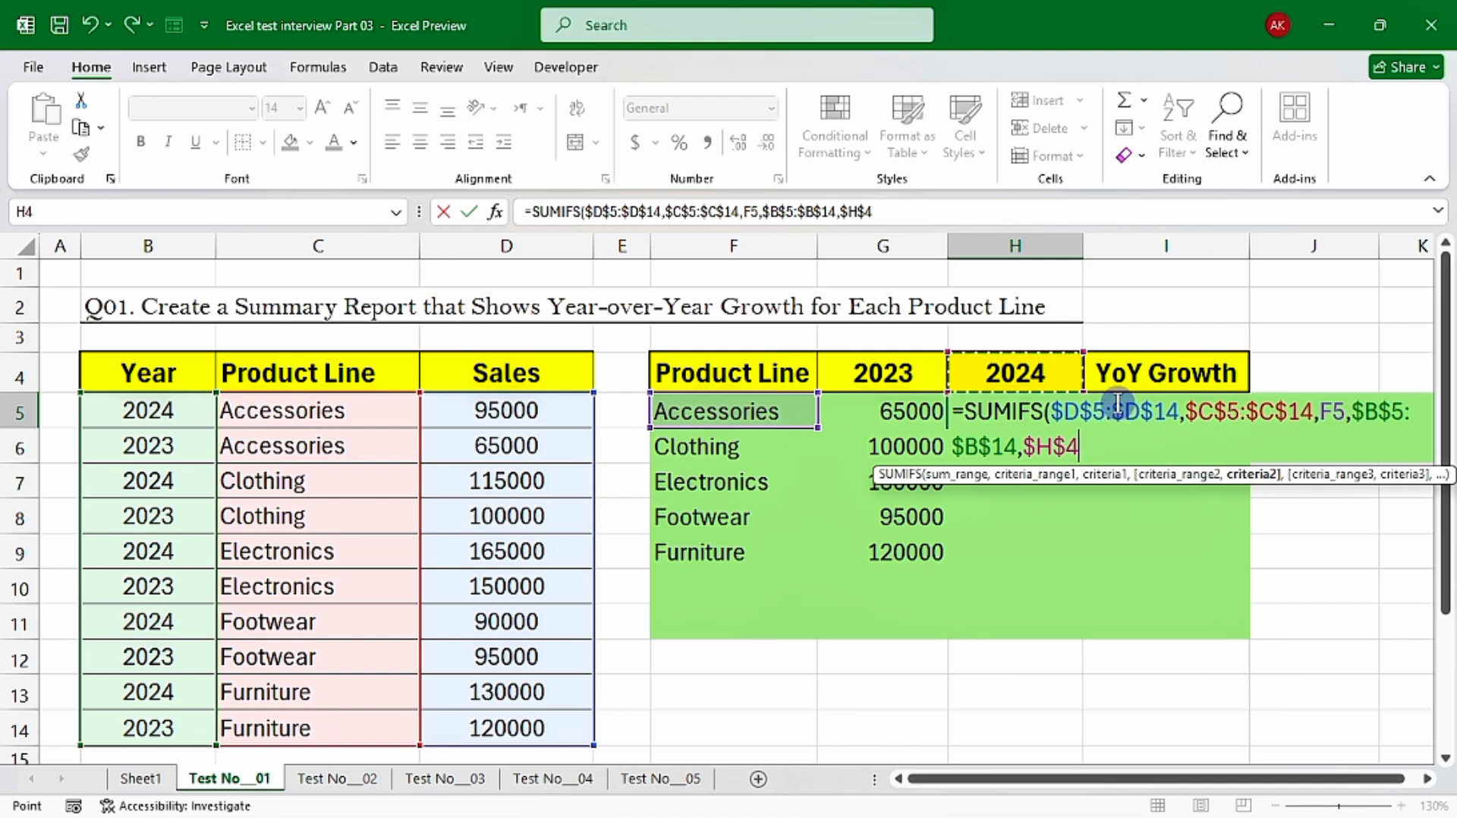
type(")")
key("Return")
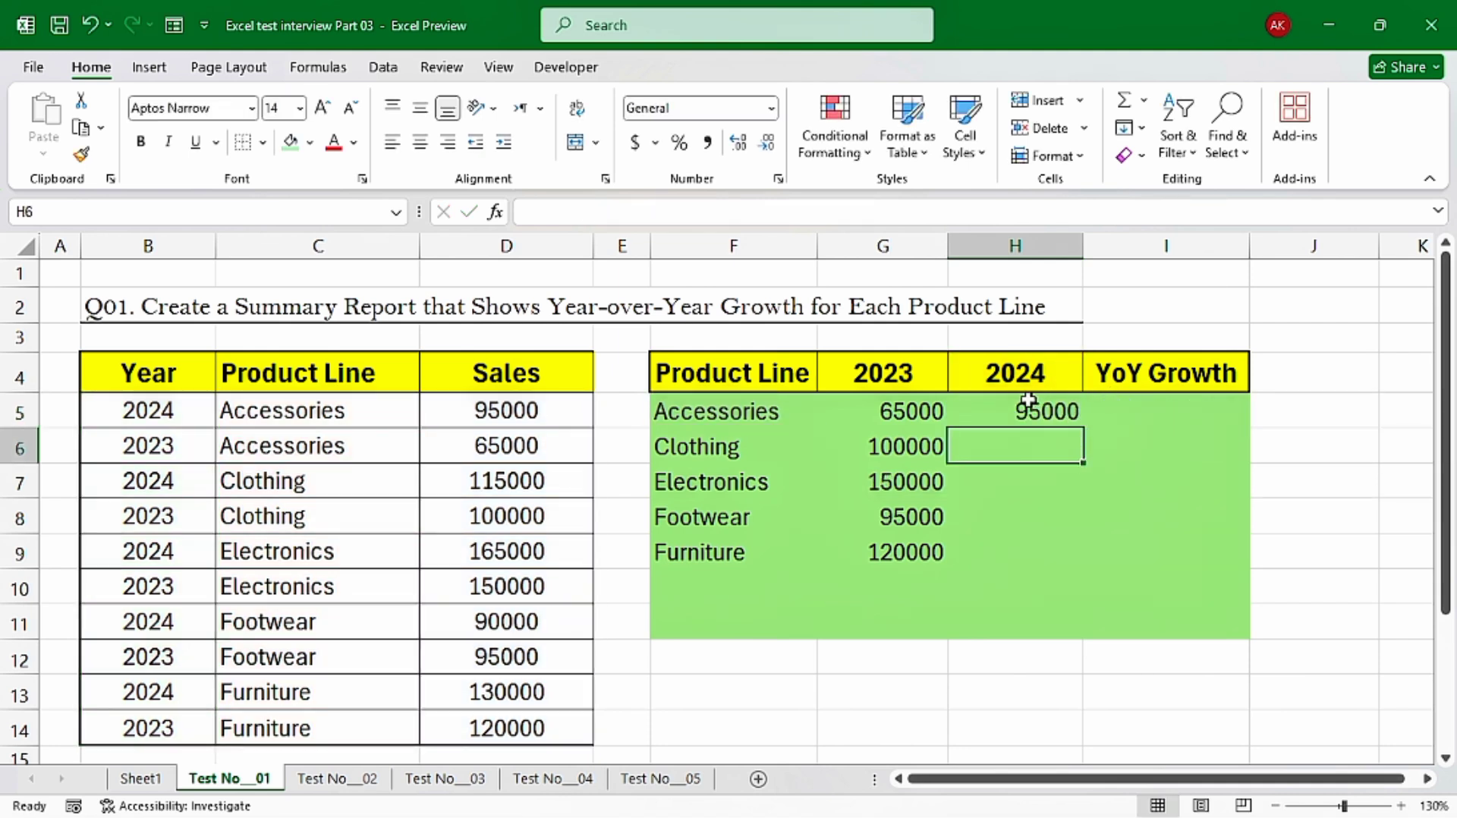
Fill the 2024 sales formula from H5 down to H9 and check the filled cells
key("Up")
left_click_drag(1081, 429, 1051, 558)
left_click(1025, 444)
left_click(1022, 410)
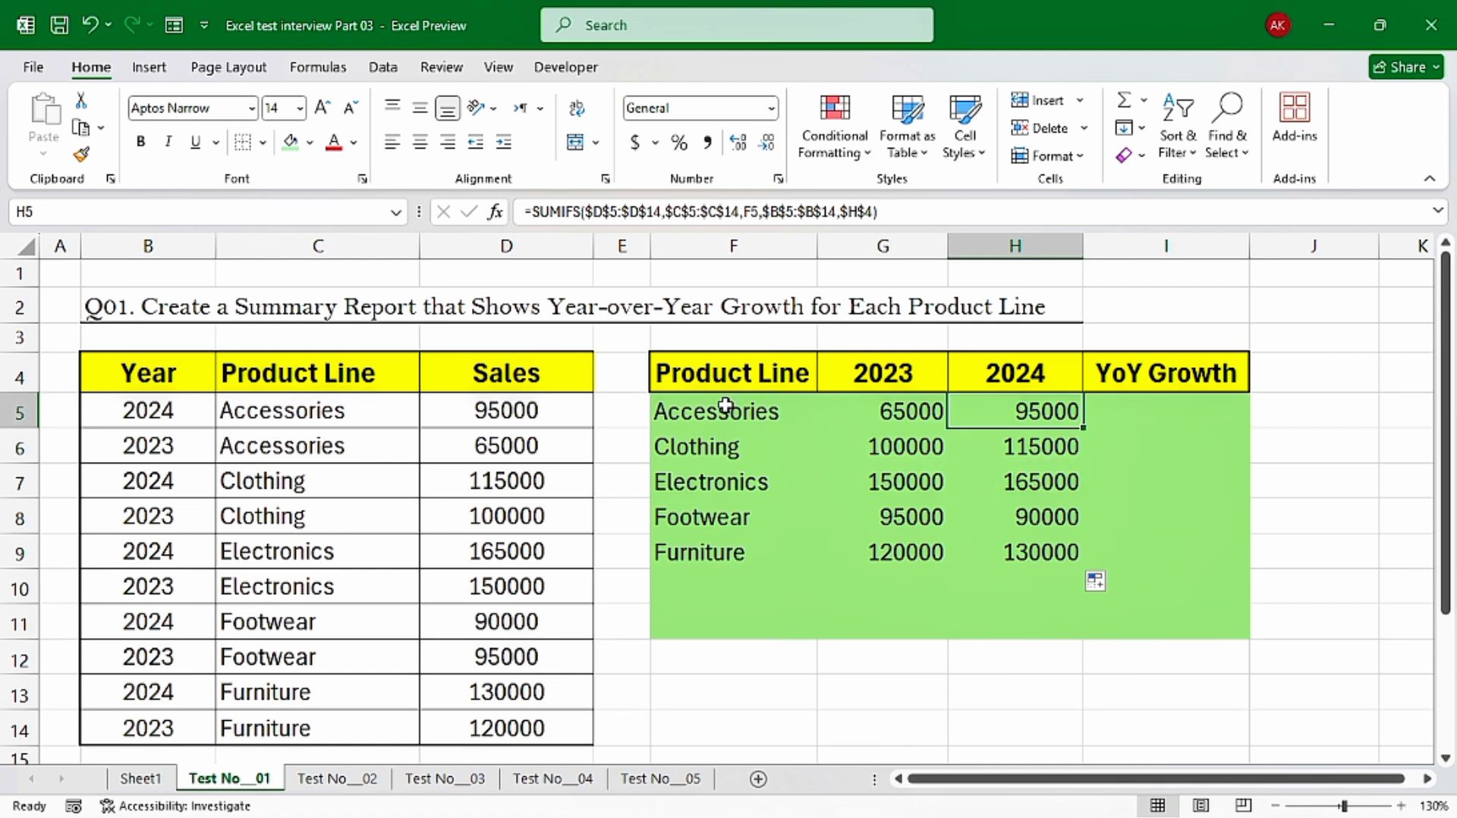
left_click_drag(727, 409, 999, 558)
left_click(1061, 446)
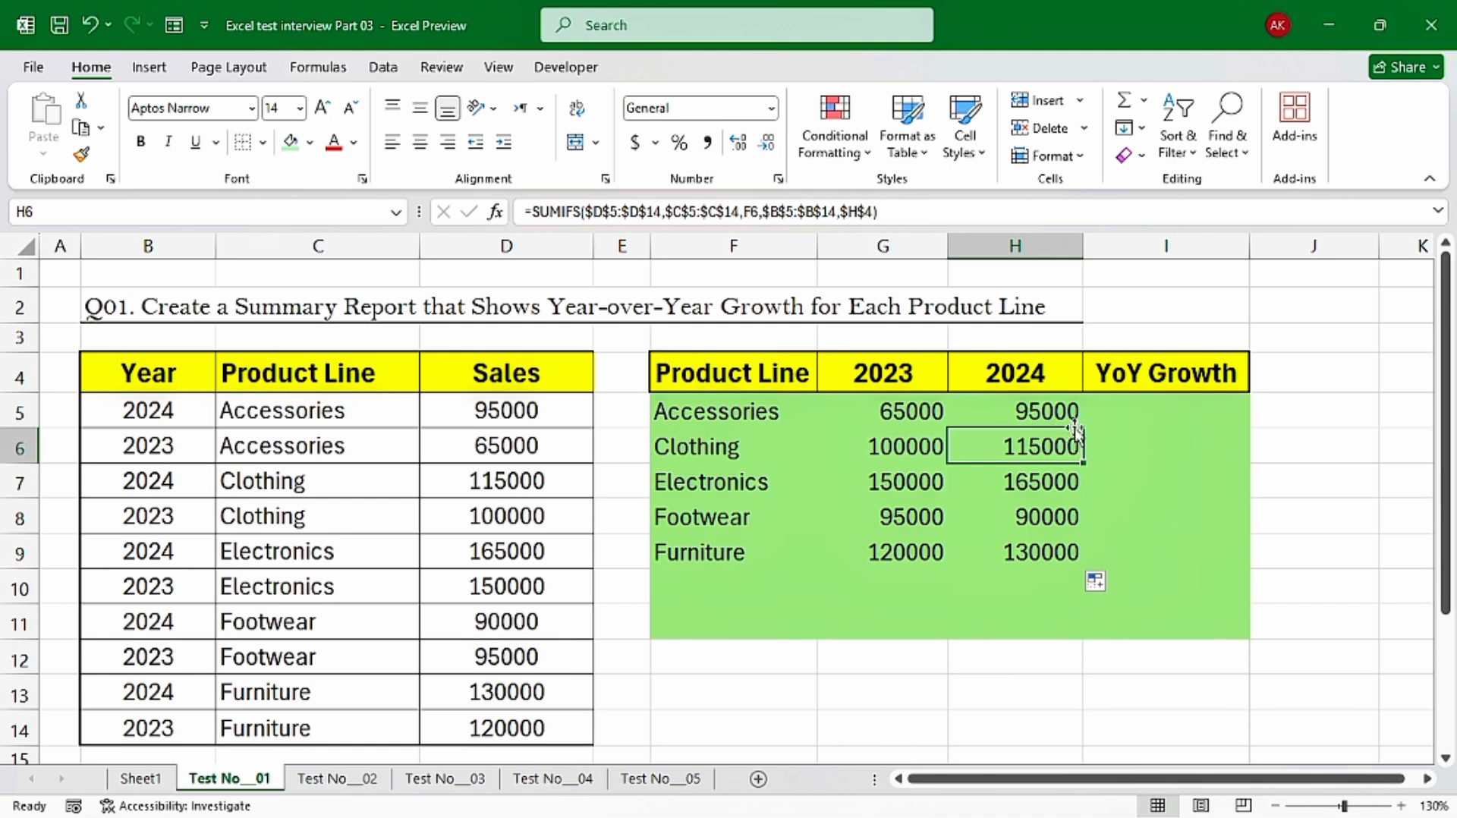
left_click_drag(893, 412, 1065, 412)
Start the year-over-year growth formula in I5 with the sales difference (H5-G5) in parentheses
left_click(1169, 411)
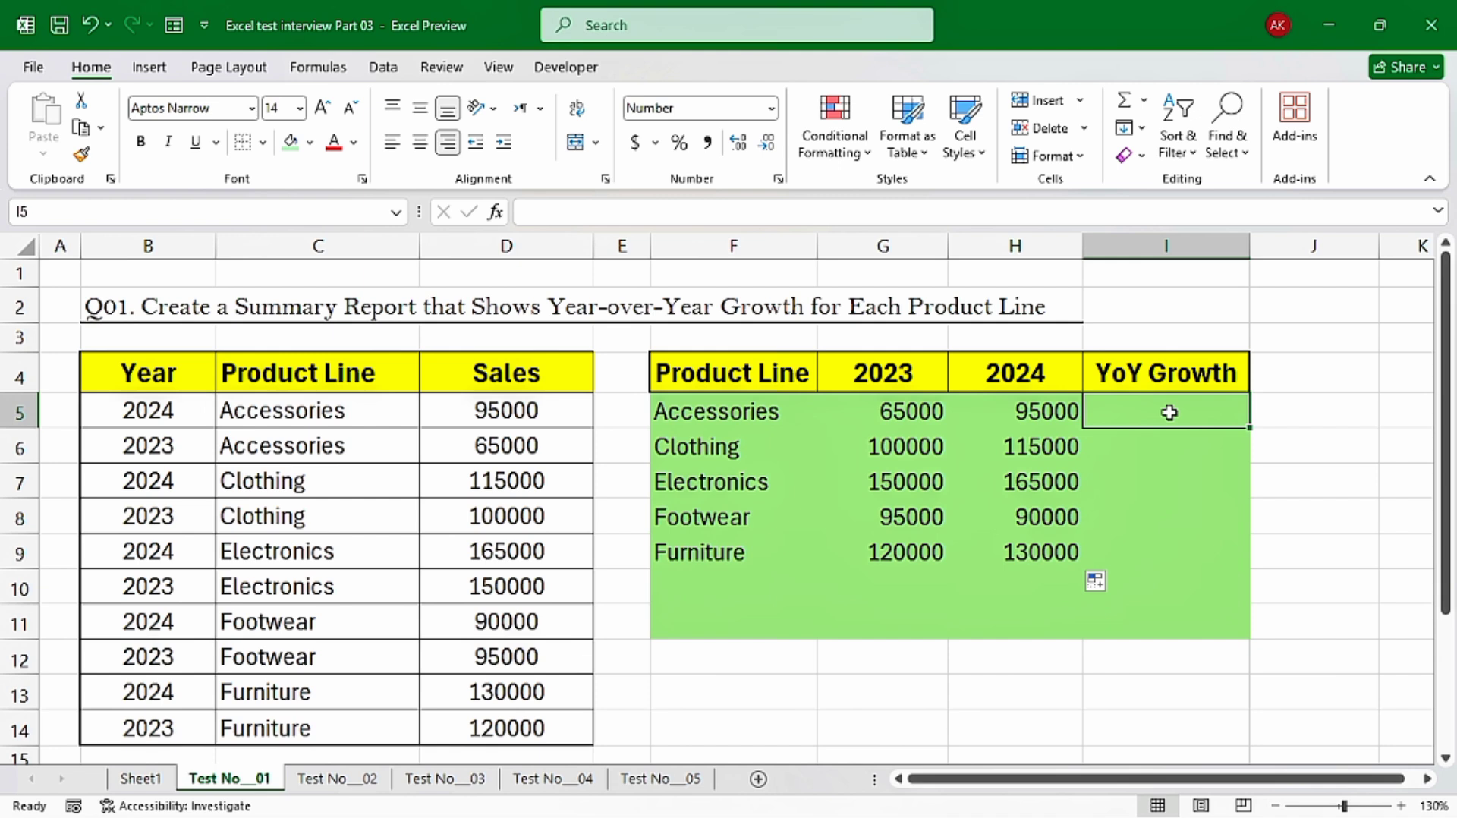
left_click(1168, 412)
type("=")
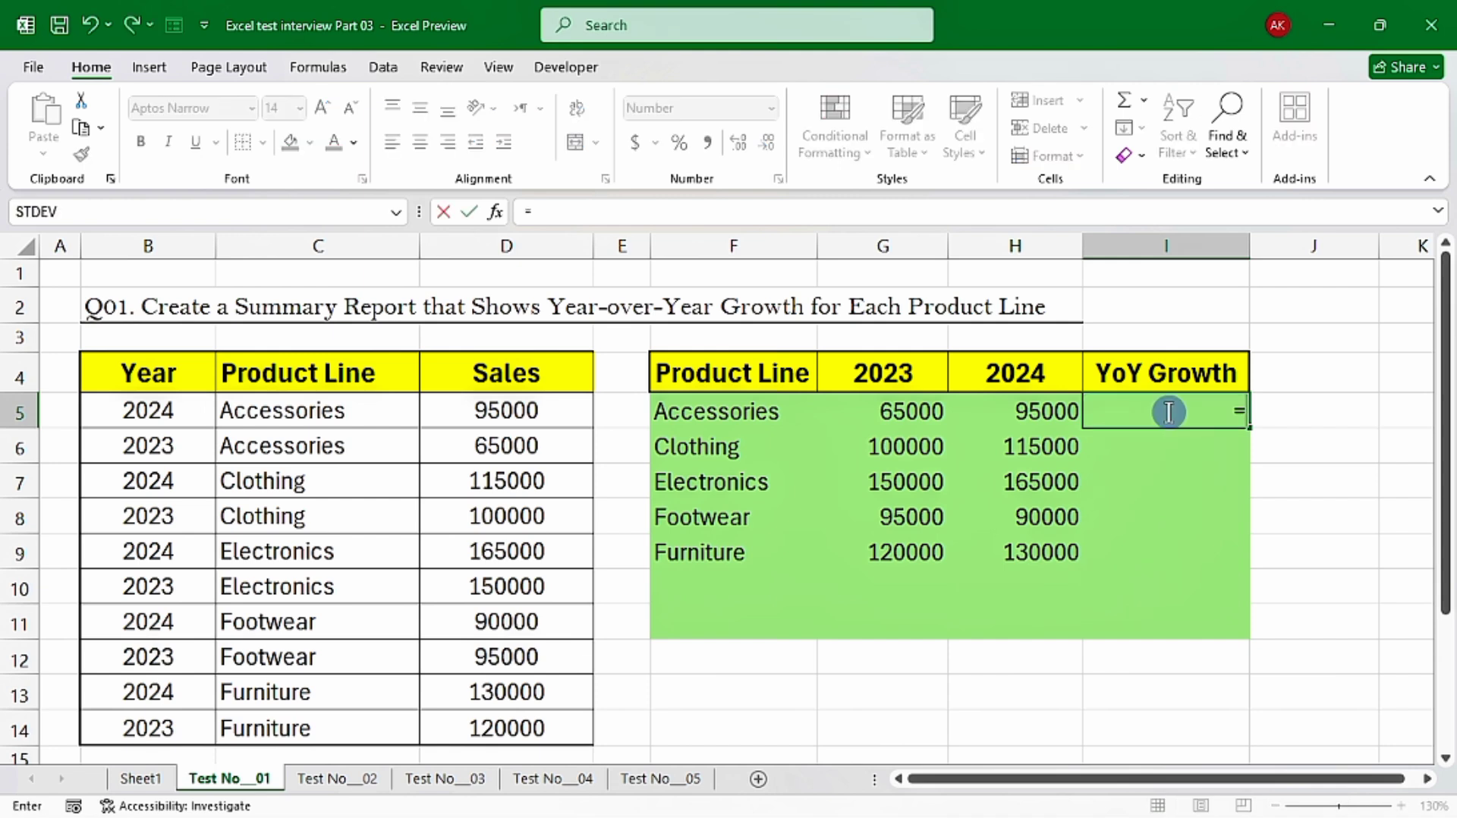
type("(")
left_click(1047, 410)
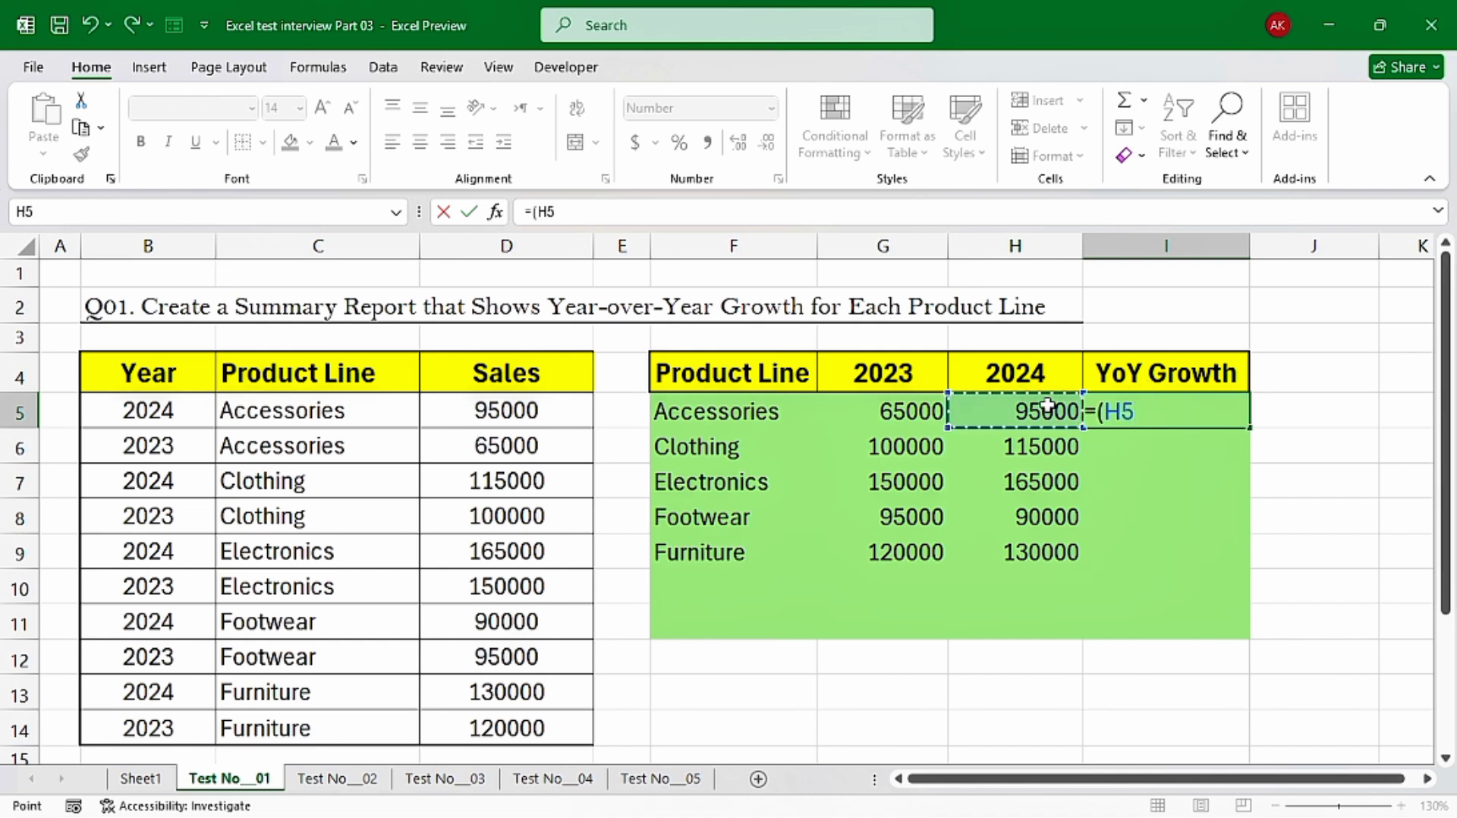
type("-")
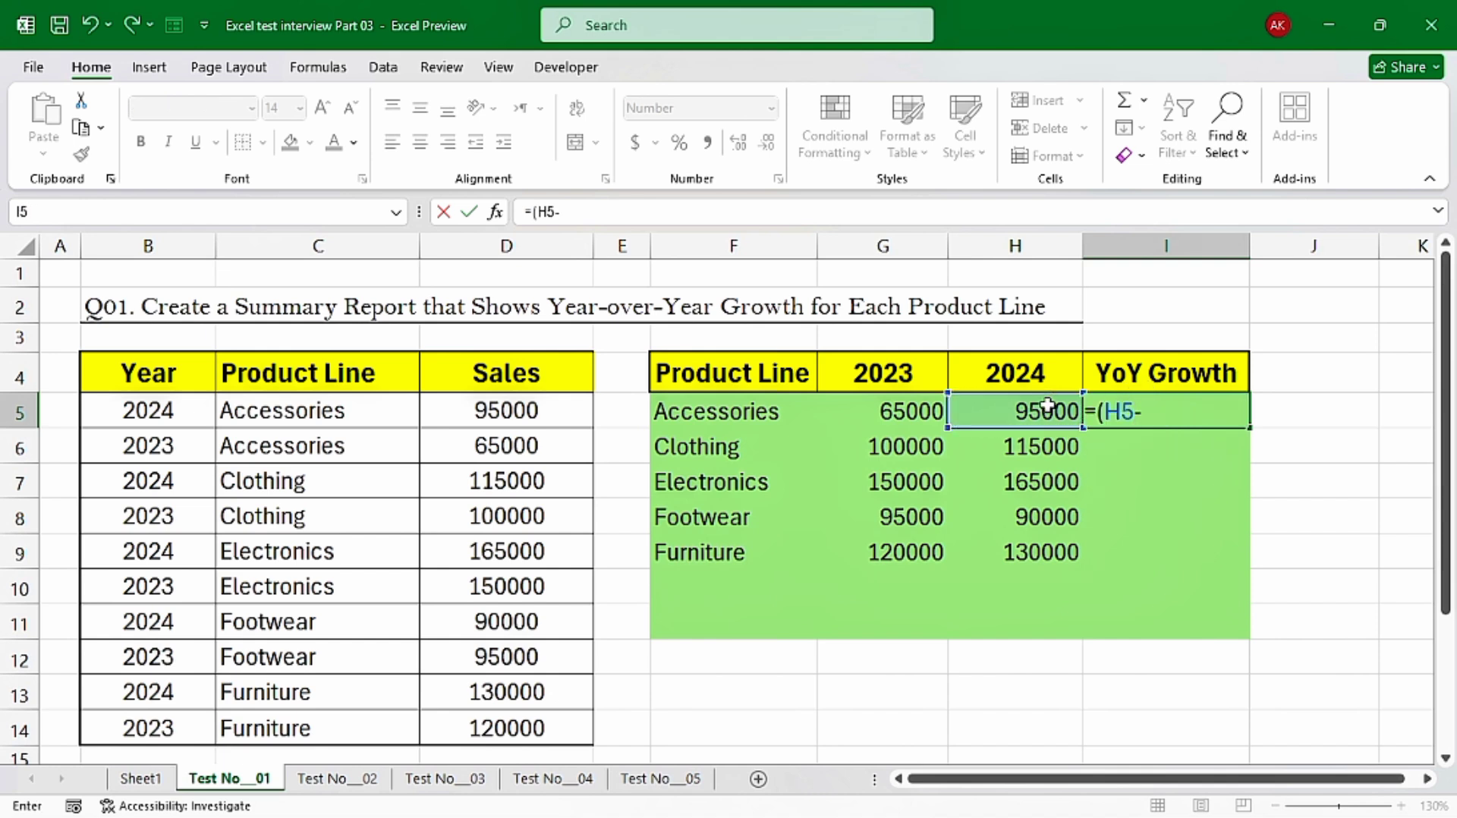
left_click(889, 408)
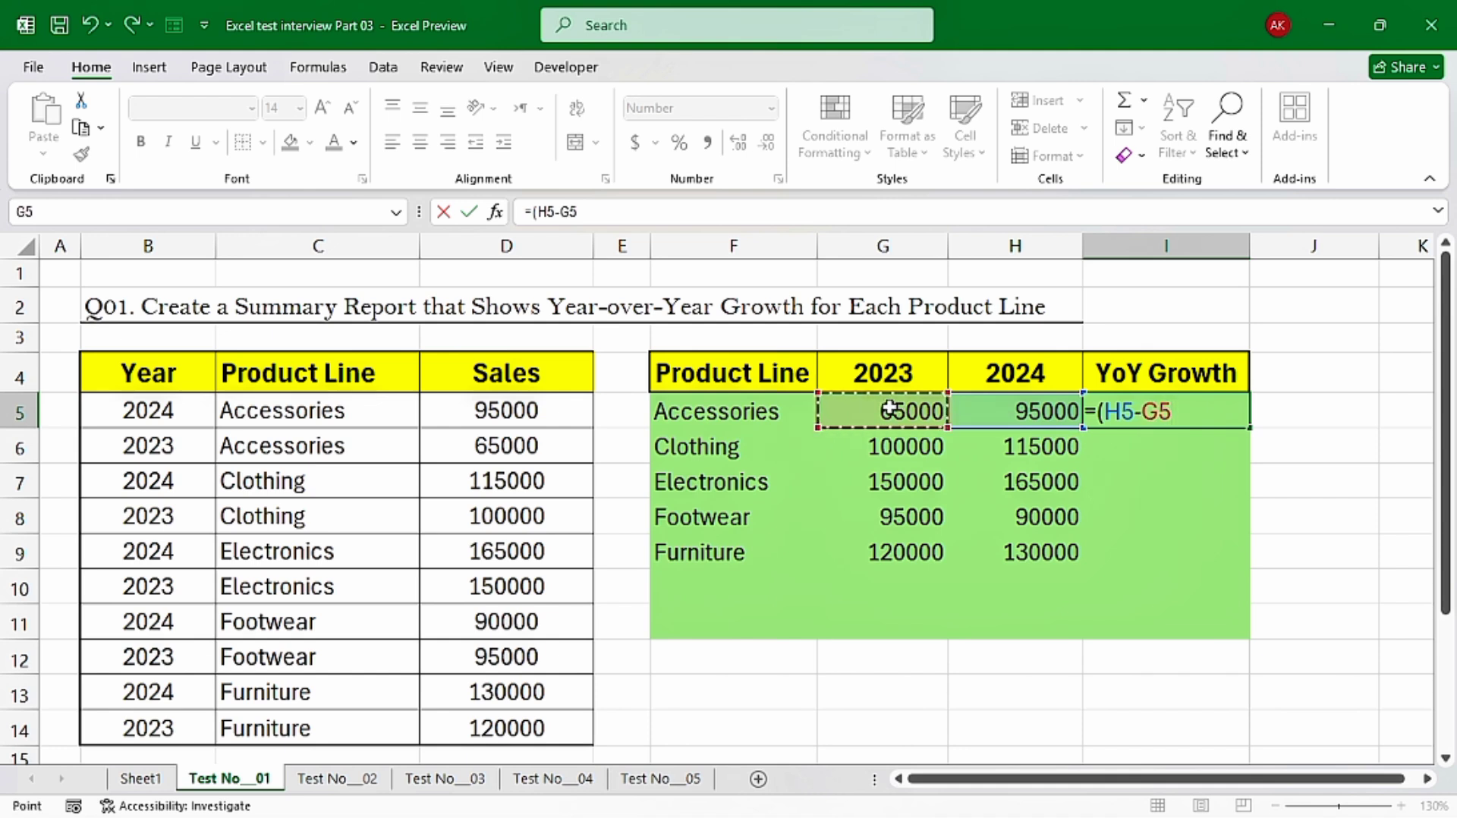
type(")")
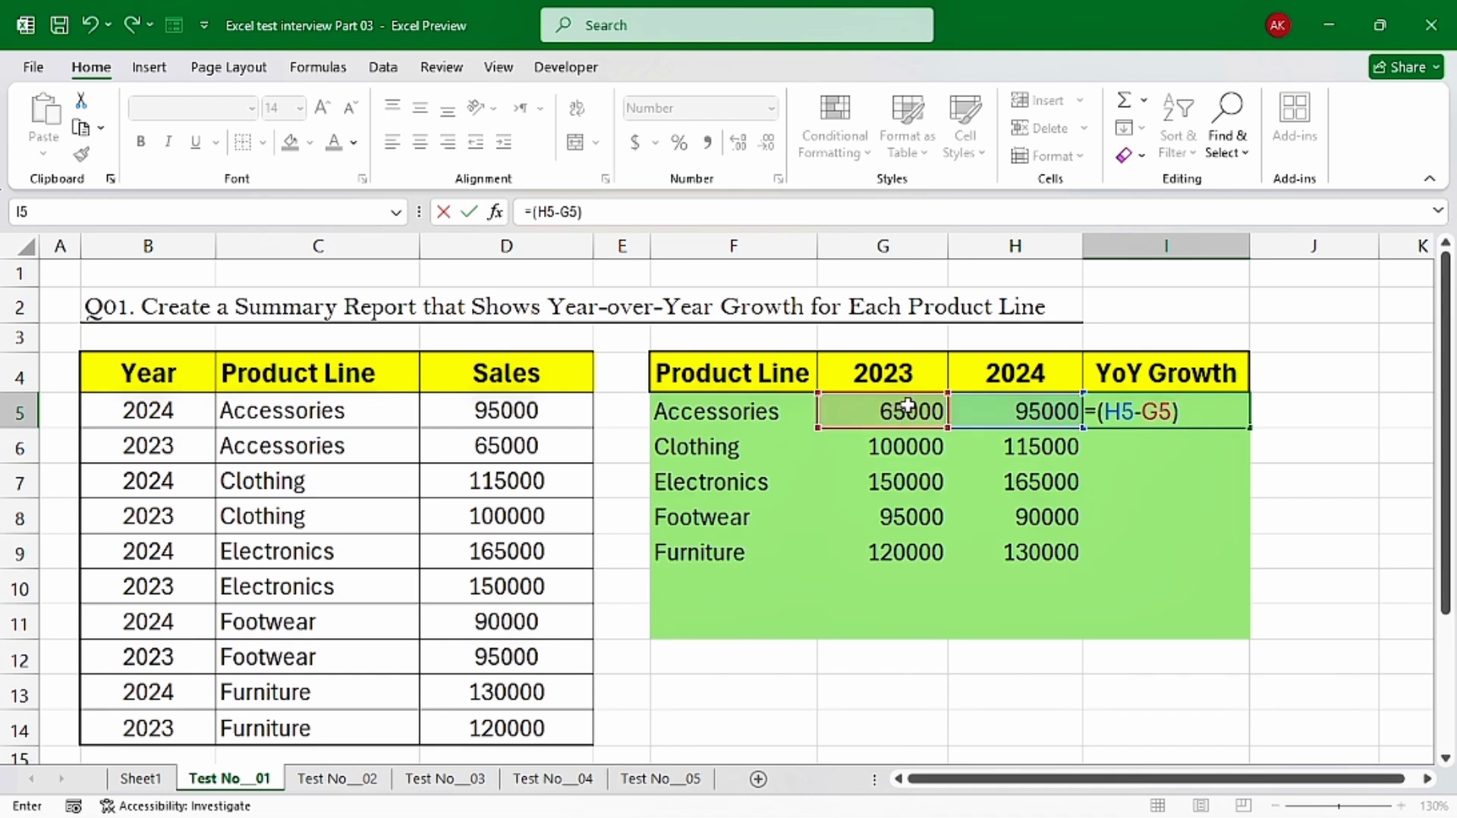
type("/")
Divide the difference by G5, multiply it by 100 and complete the growth formula in I5
left_click(892, 414)
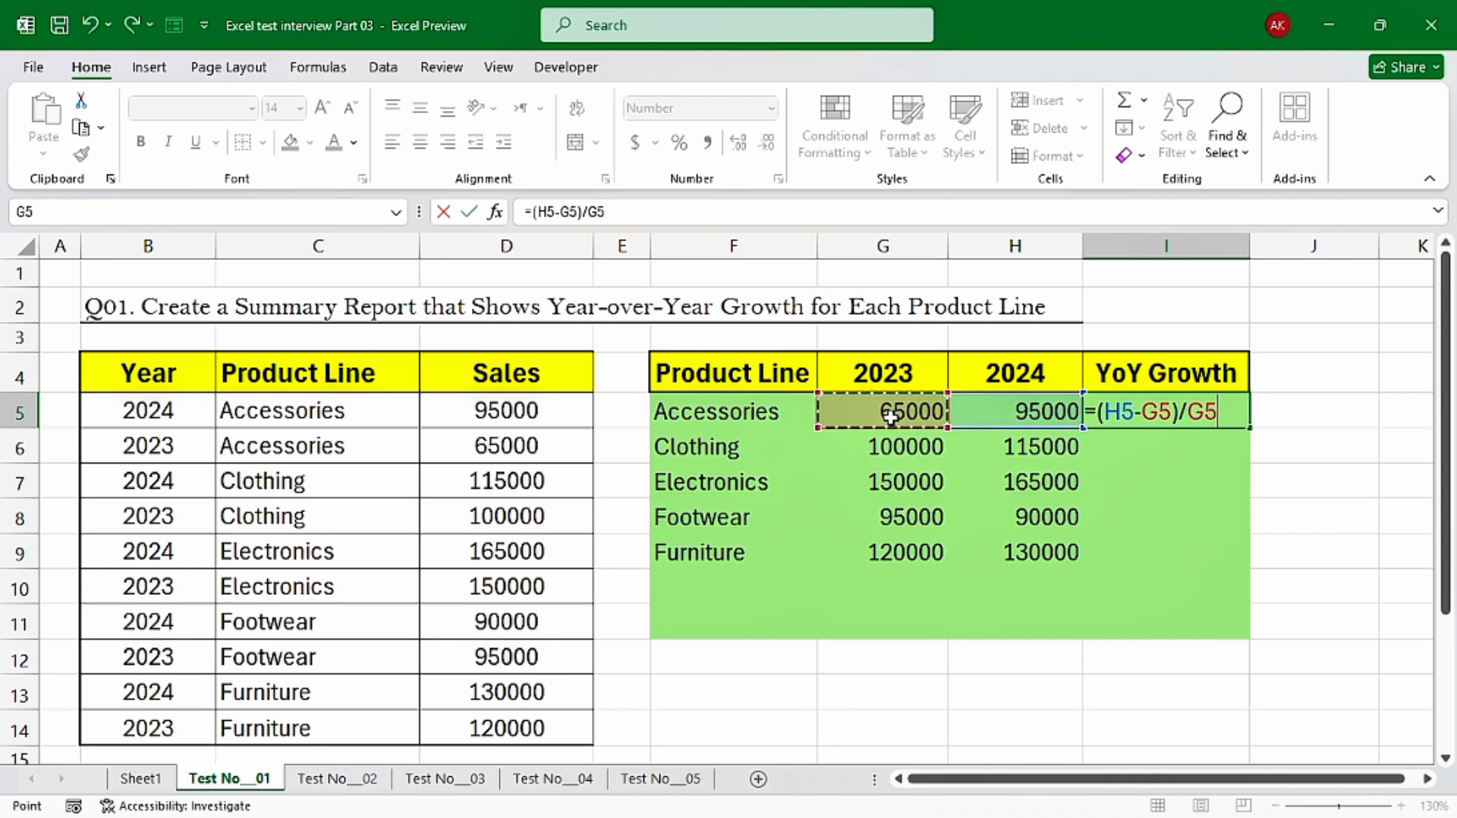
type("*")
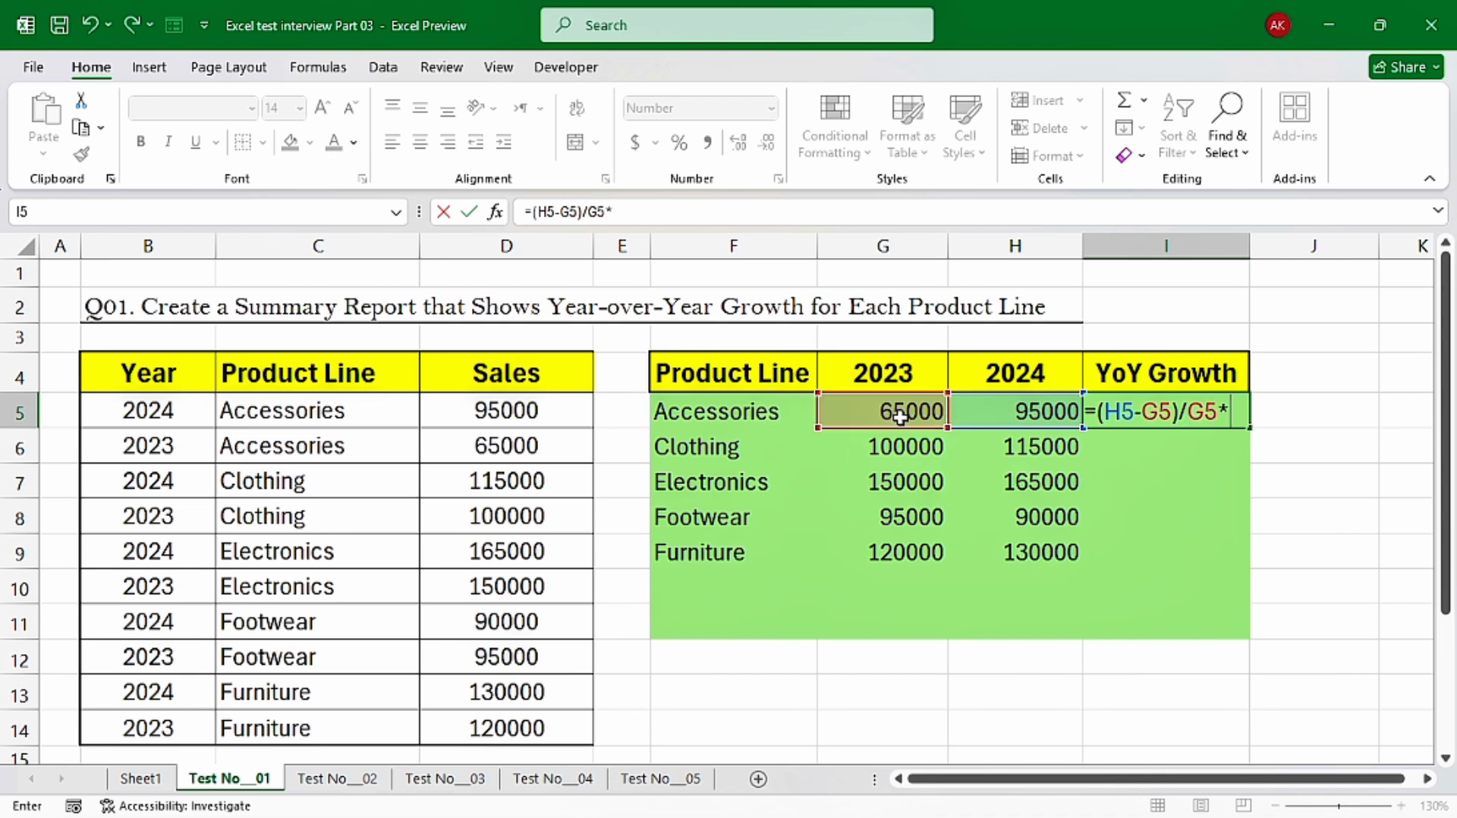
type("100")
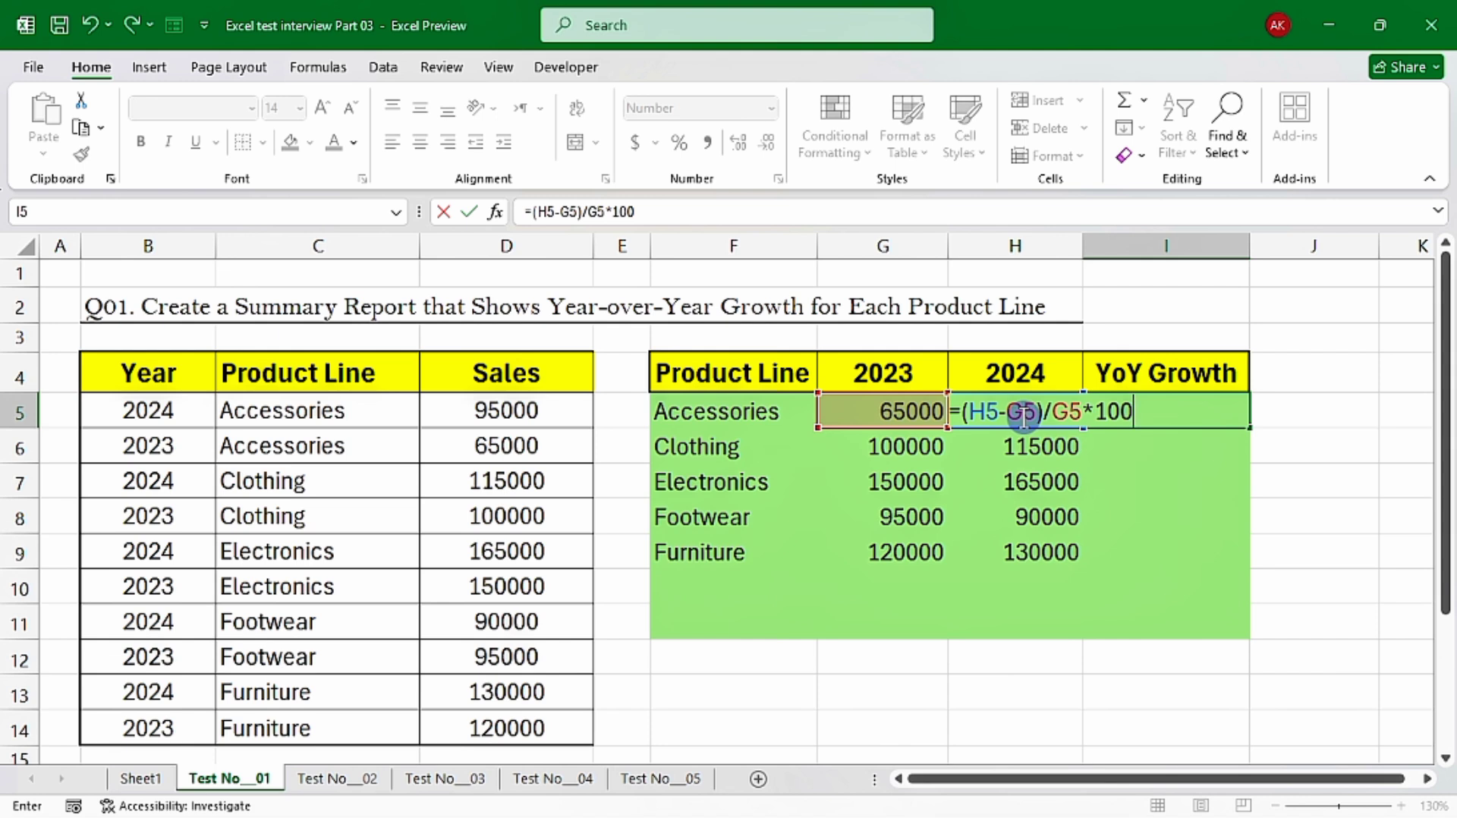
key("Return")
Reduce the growth value in I5 to two decimal places
left_click(1203, 413)
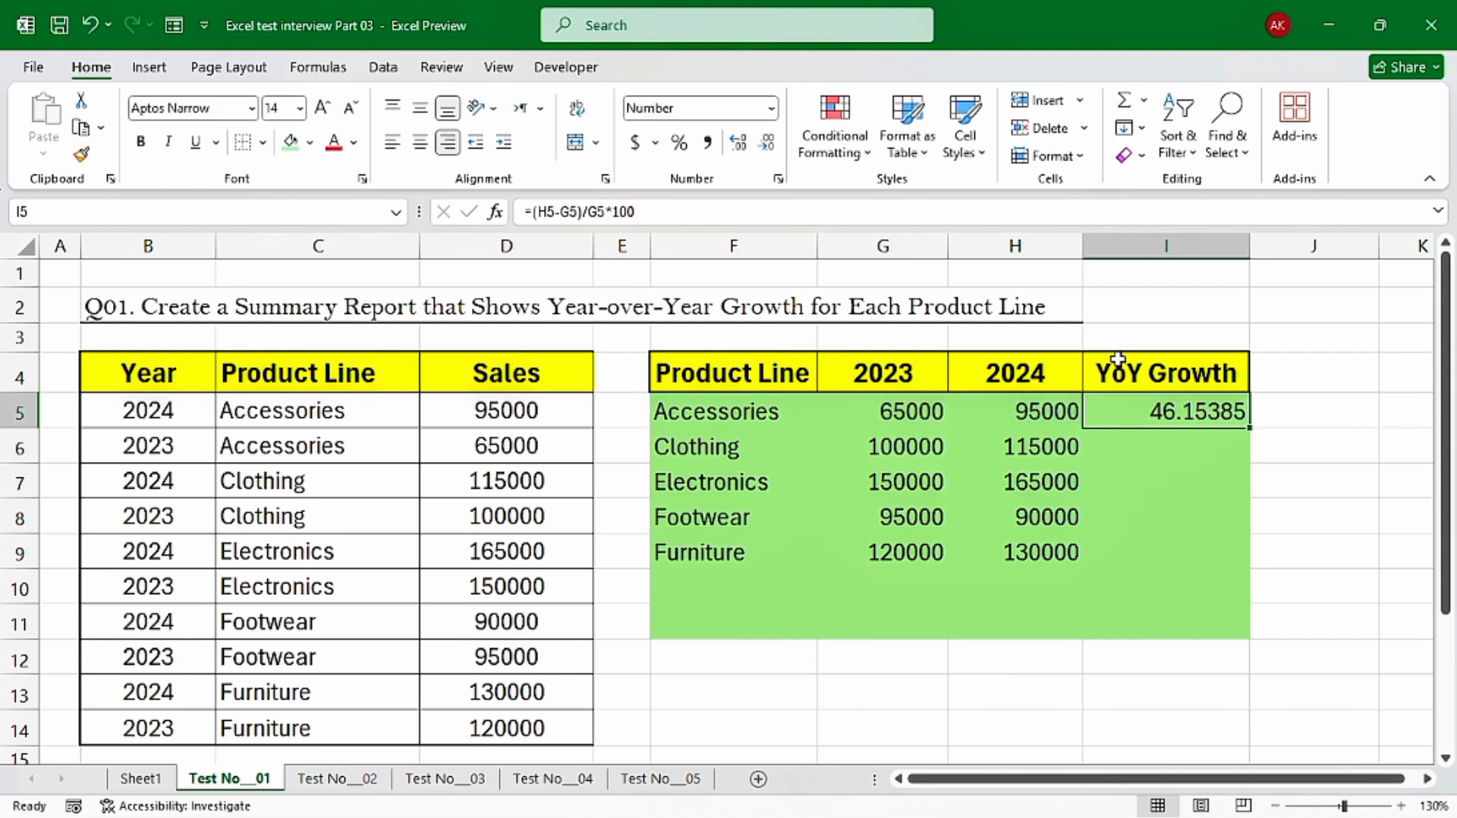
left_click(768, 144)
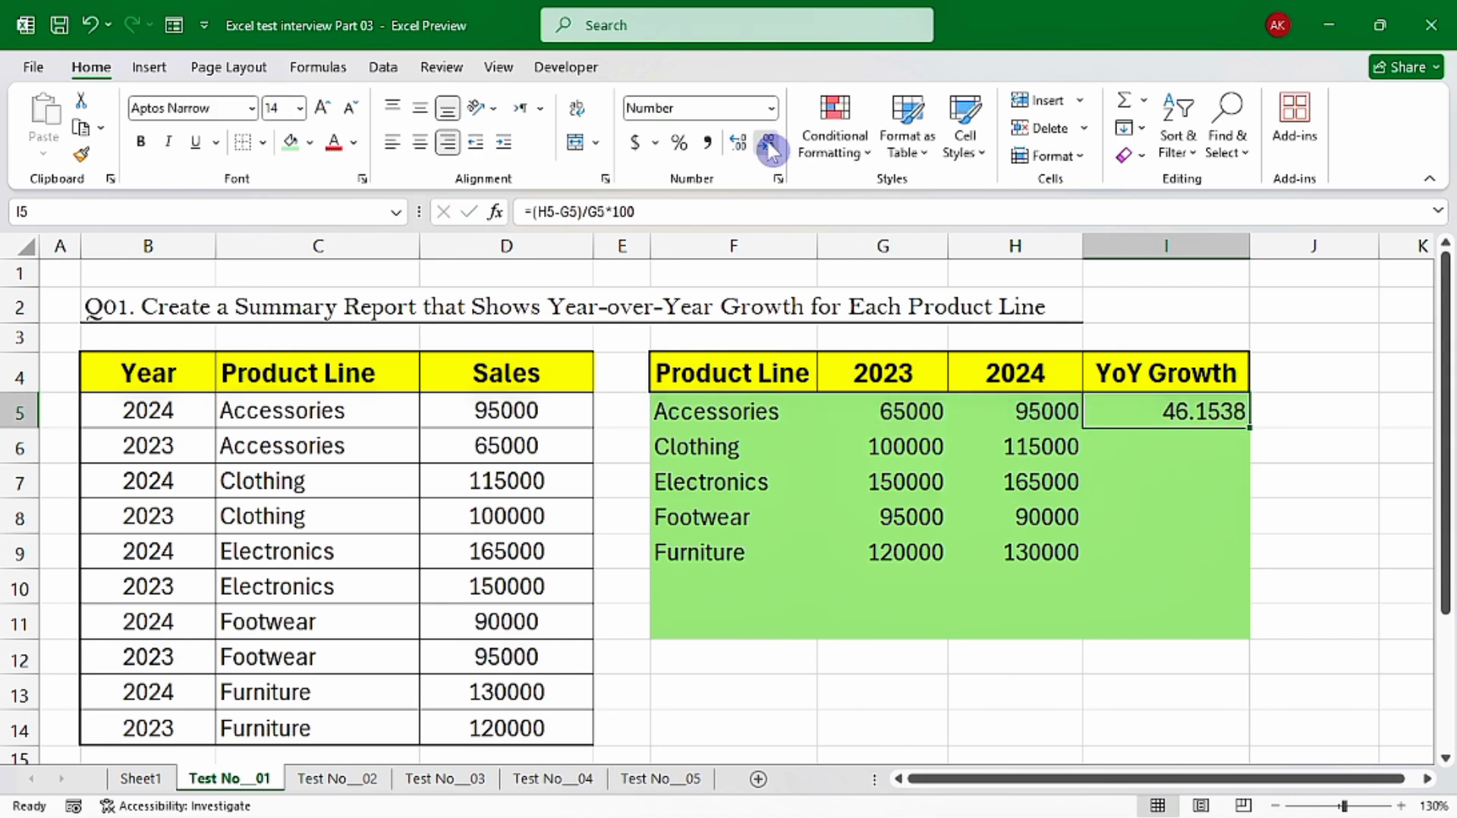
left_click(768, 144)
left_click(768, 144)
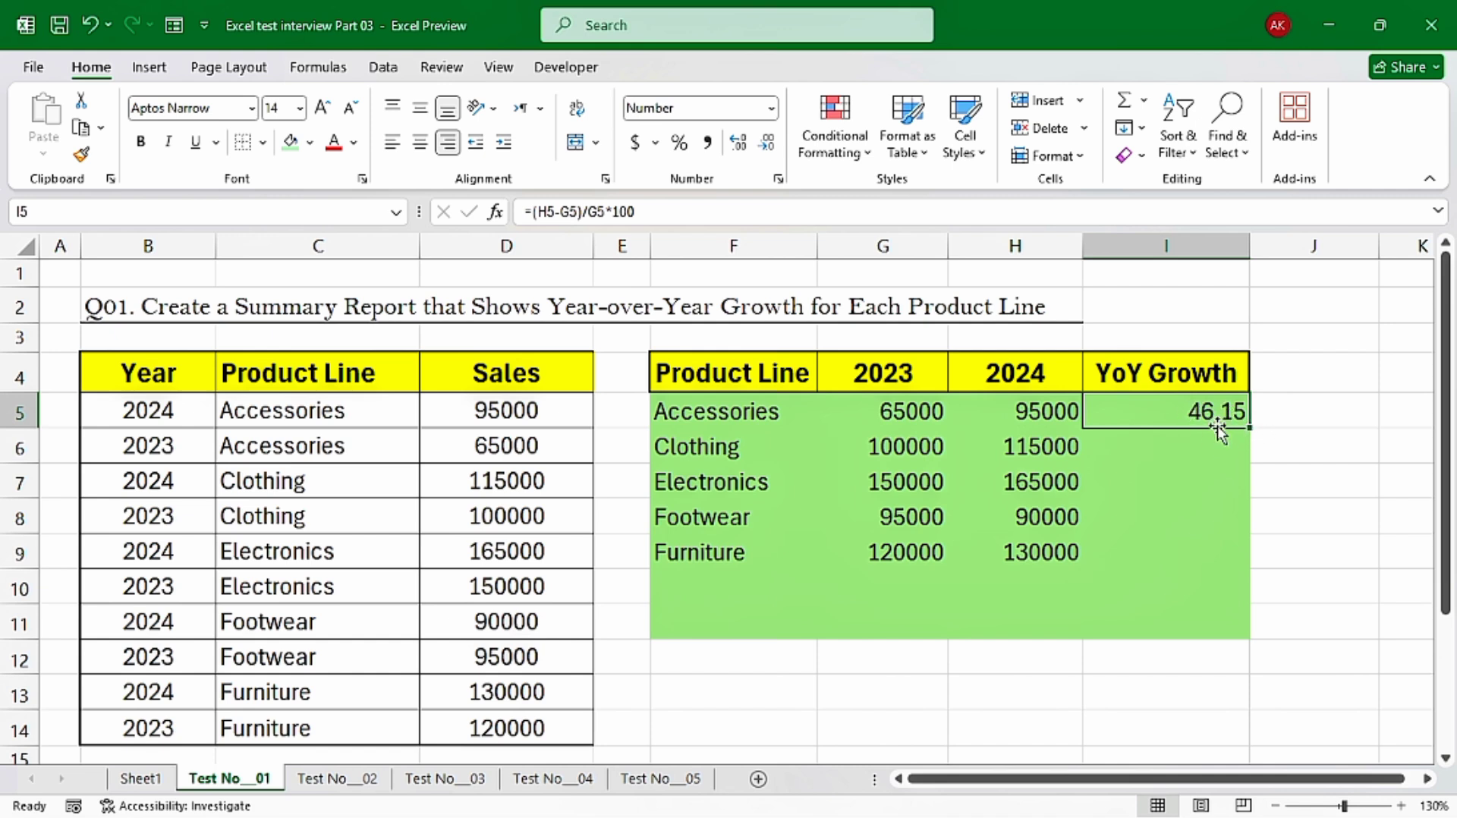
Left-align the growth value in I5
left_click(1212, 449)
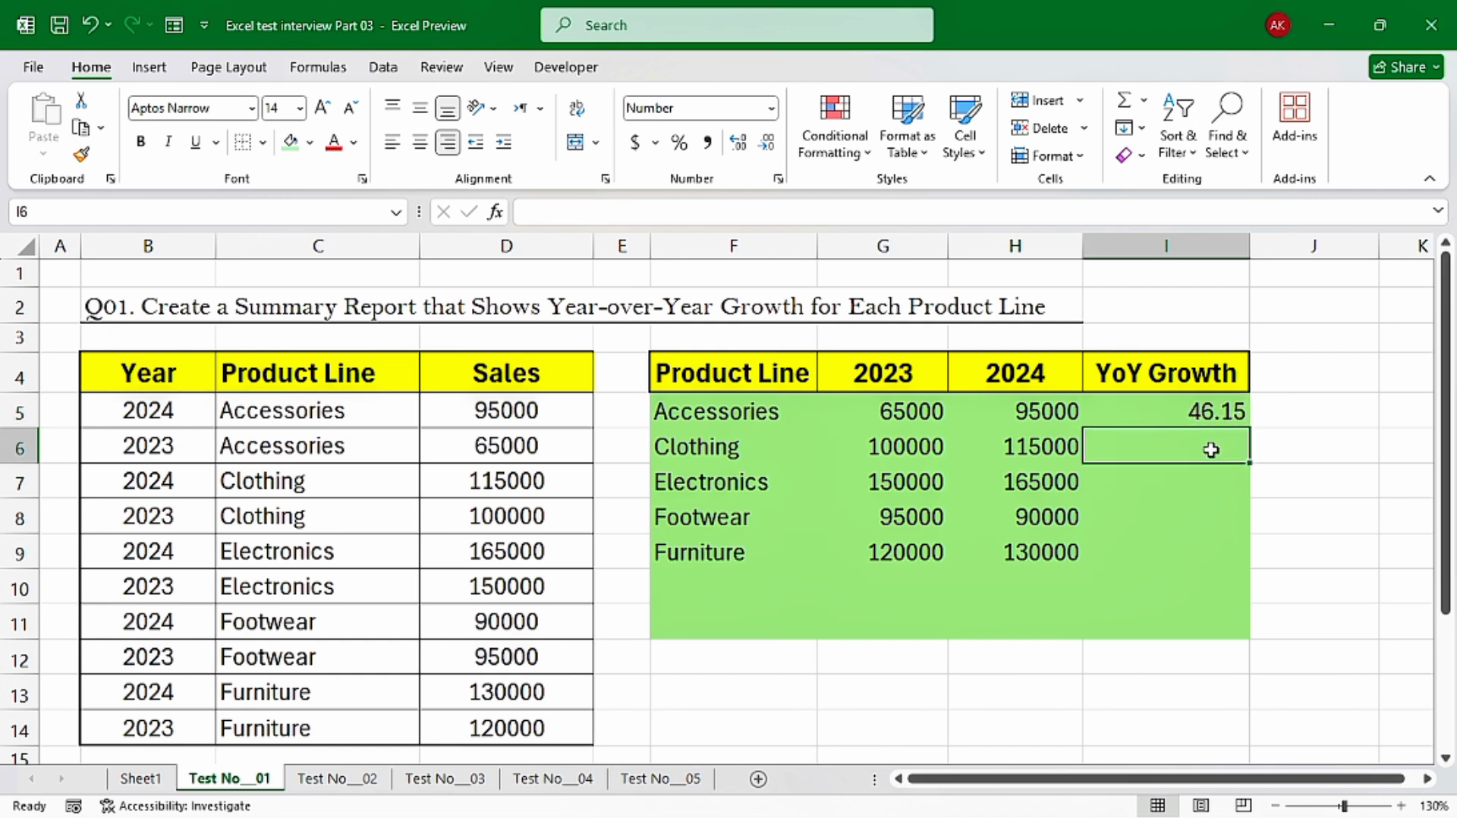
left_click(1202, 414)
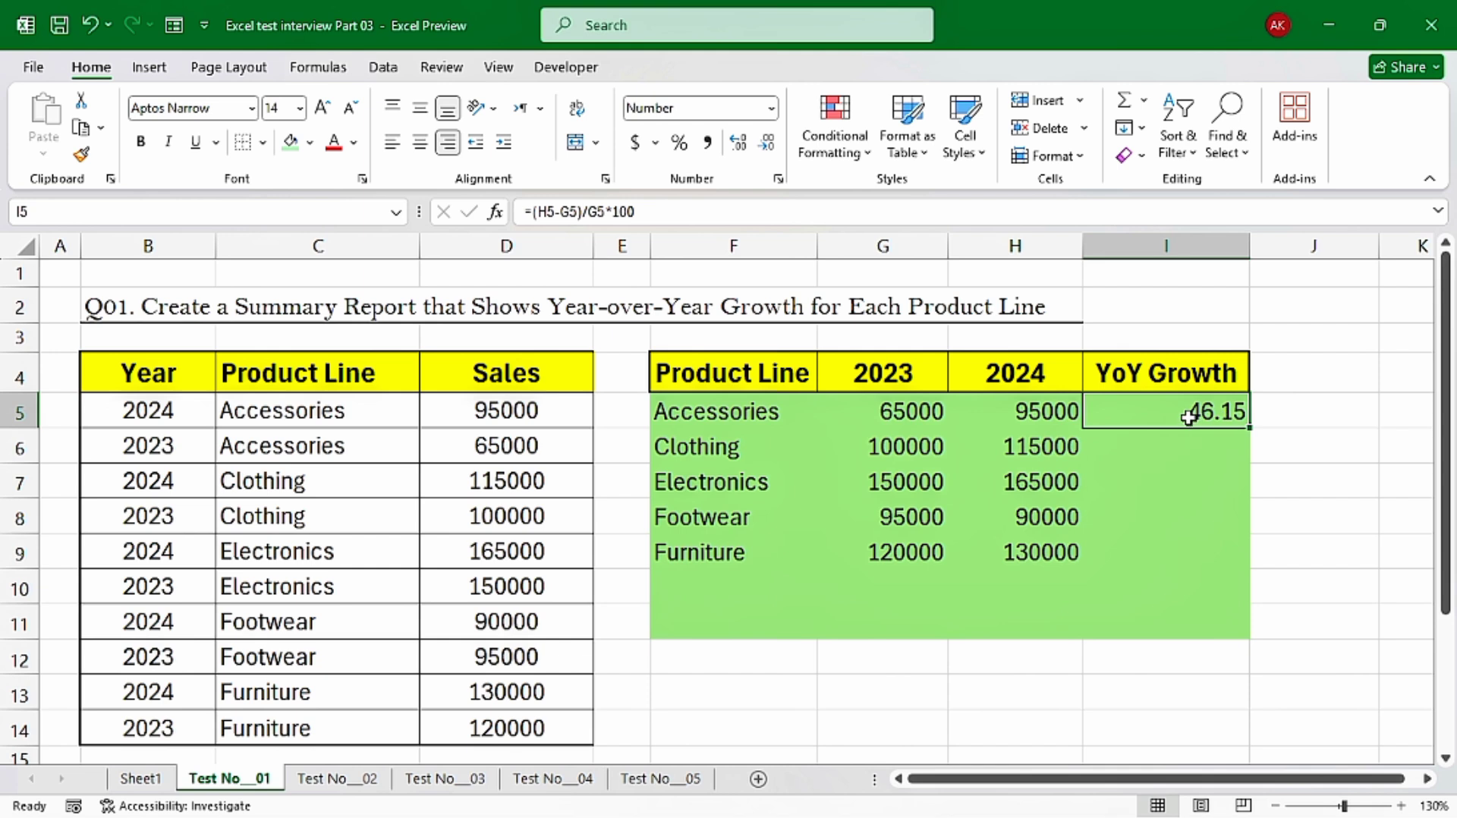
left_click(393, 141)
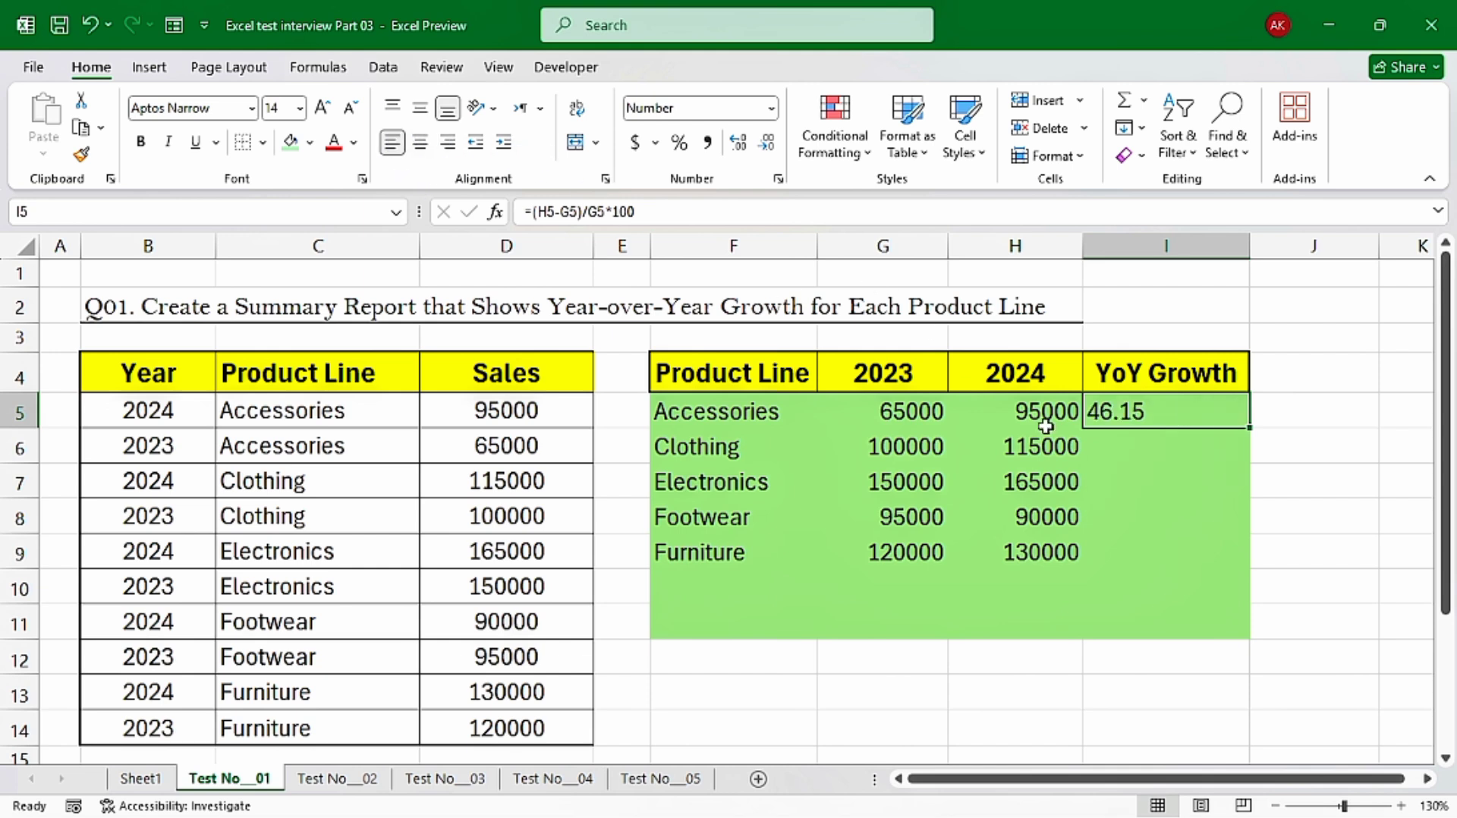
Wrap the growth formula in I5 in ROUND with 2 decimal digits, giving ROUND((H5-G5)/G5*100,2)
double_click(1165, 410)
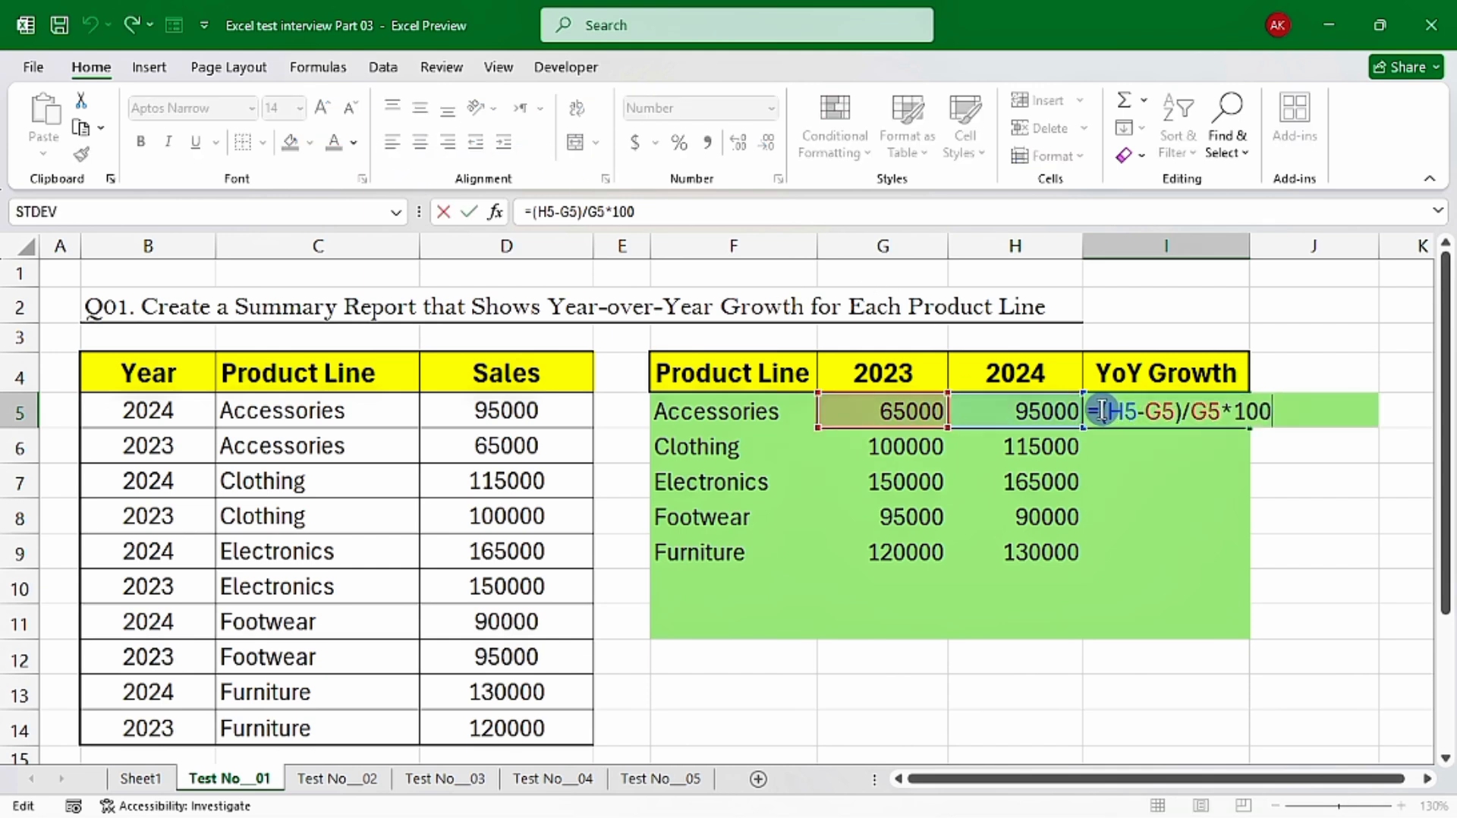
type("round")
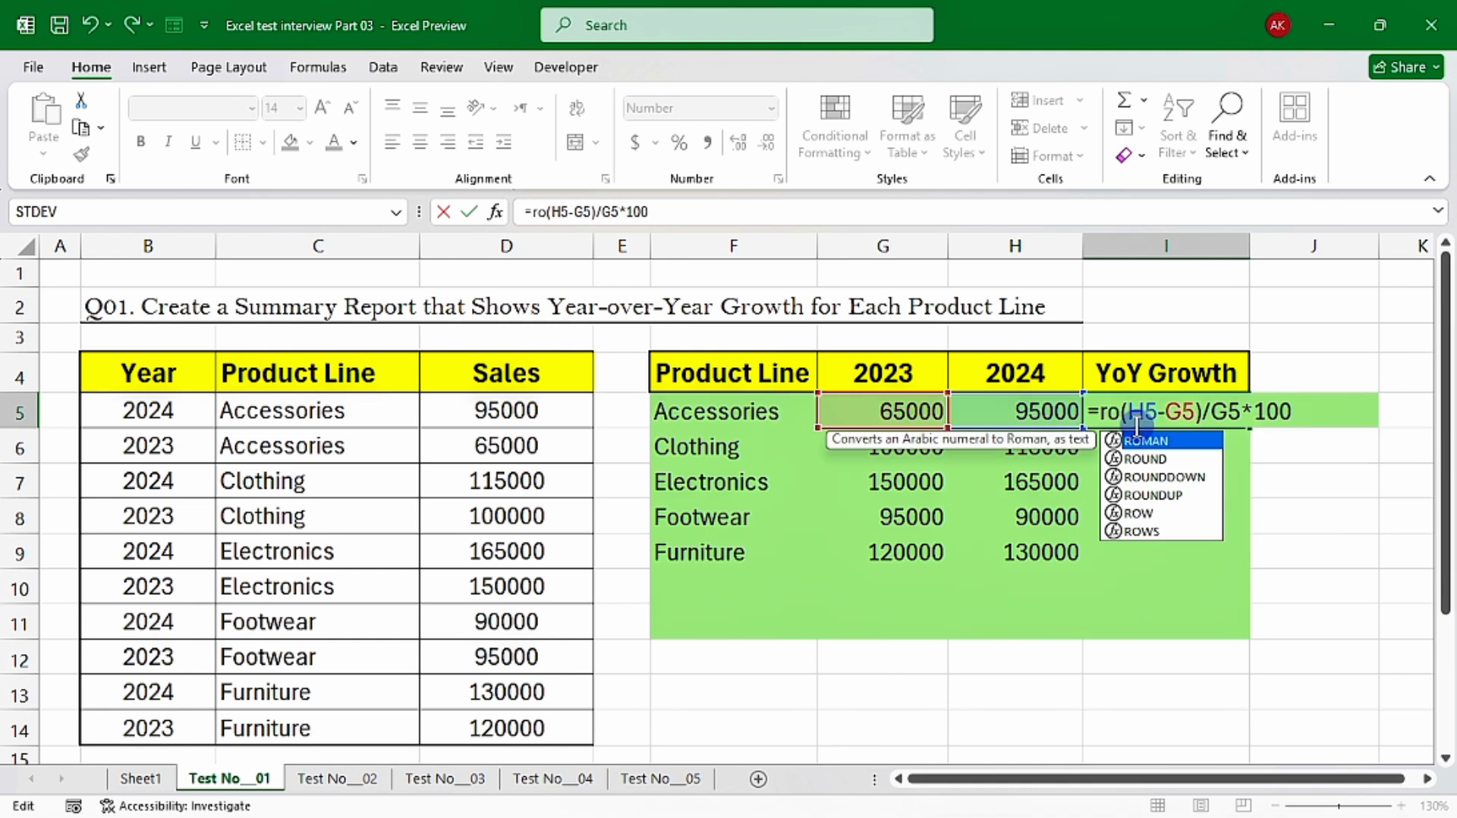
key("Tab")
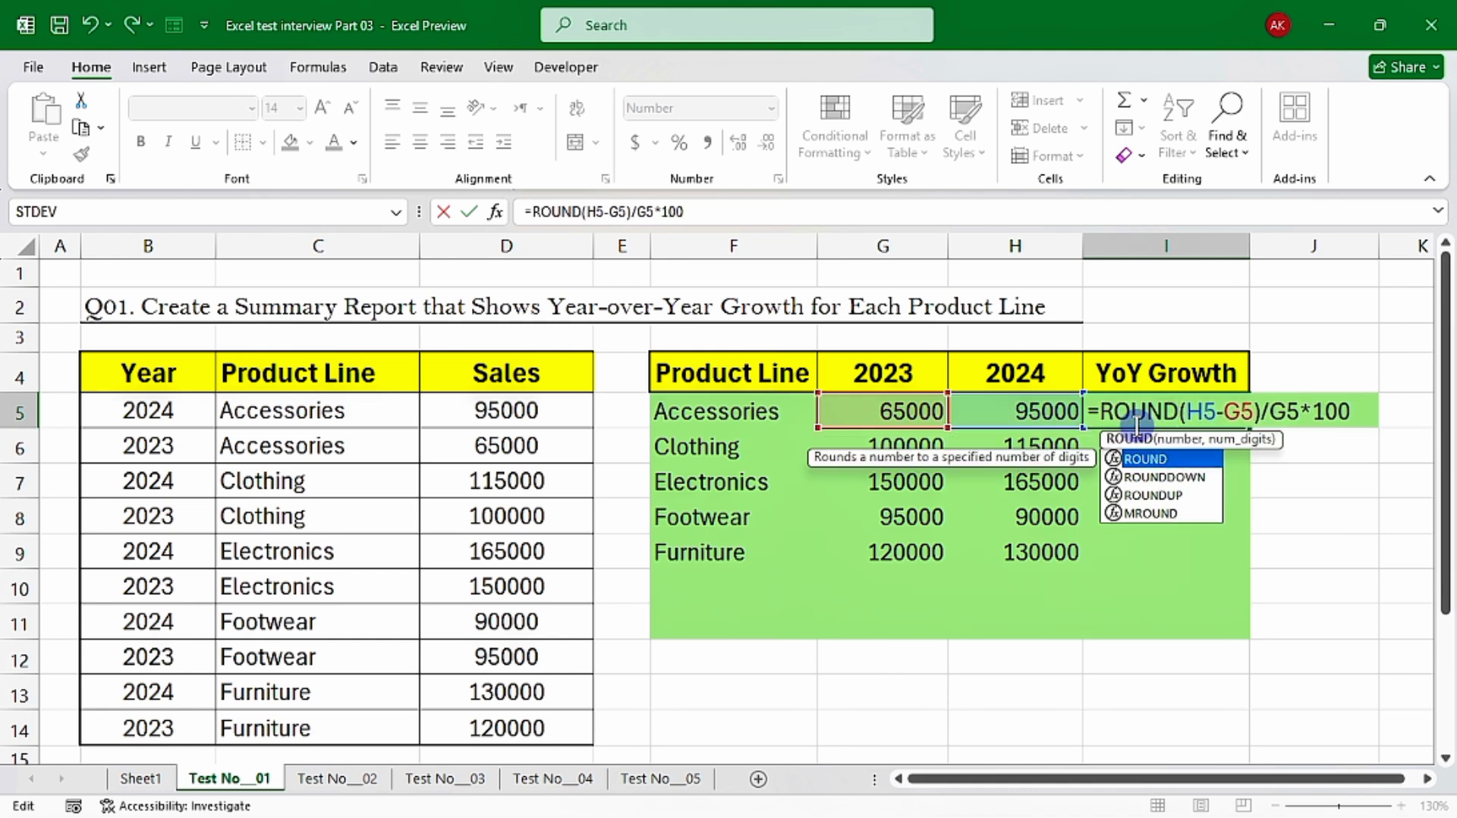
type("(")
left_click(1359, 413)
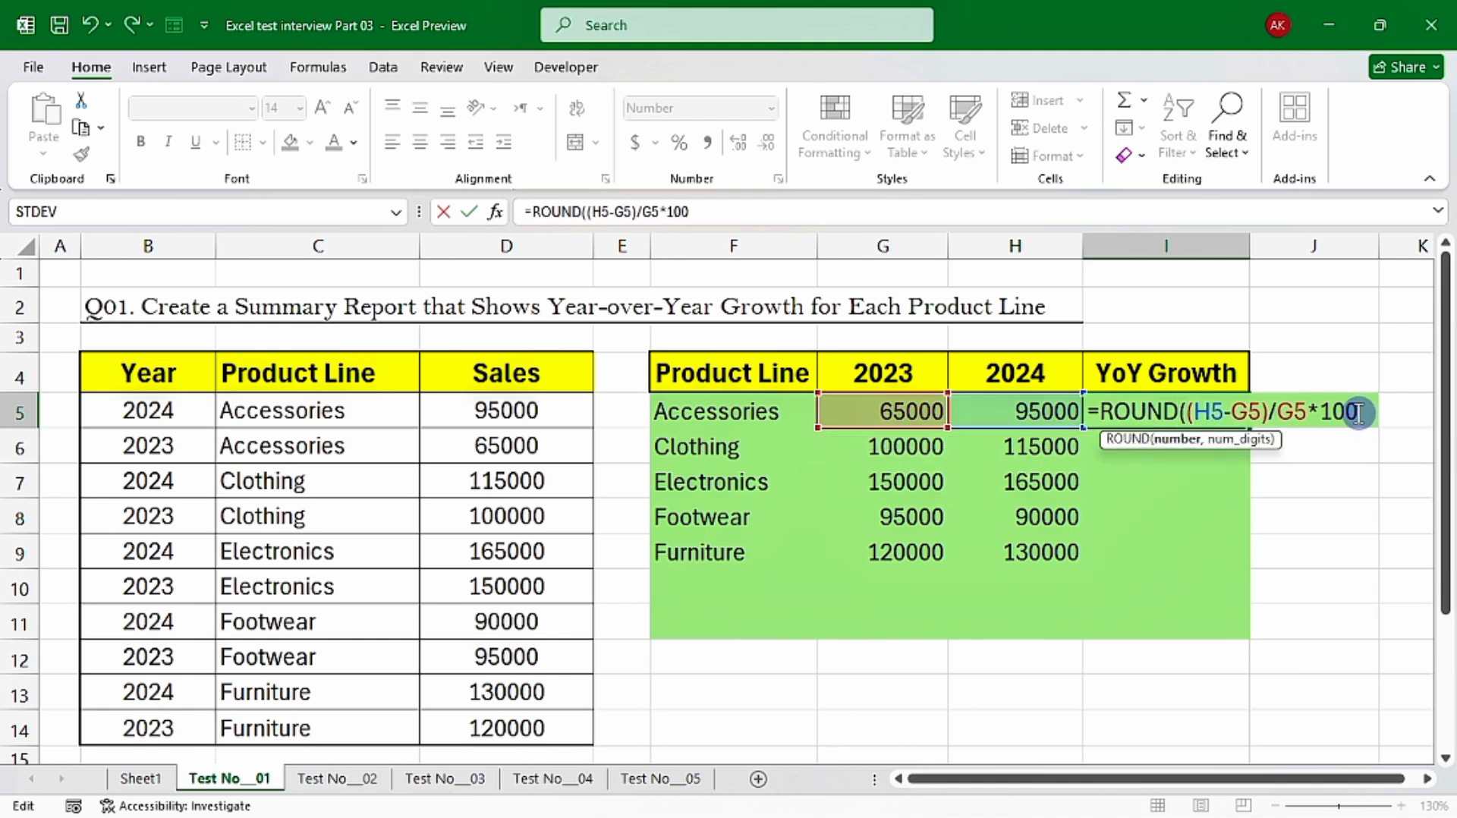
type(",")
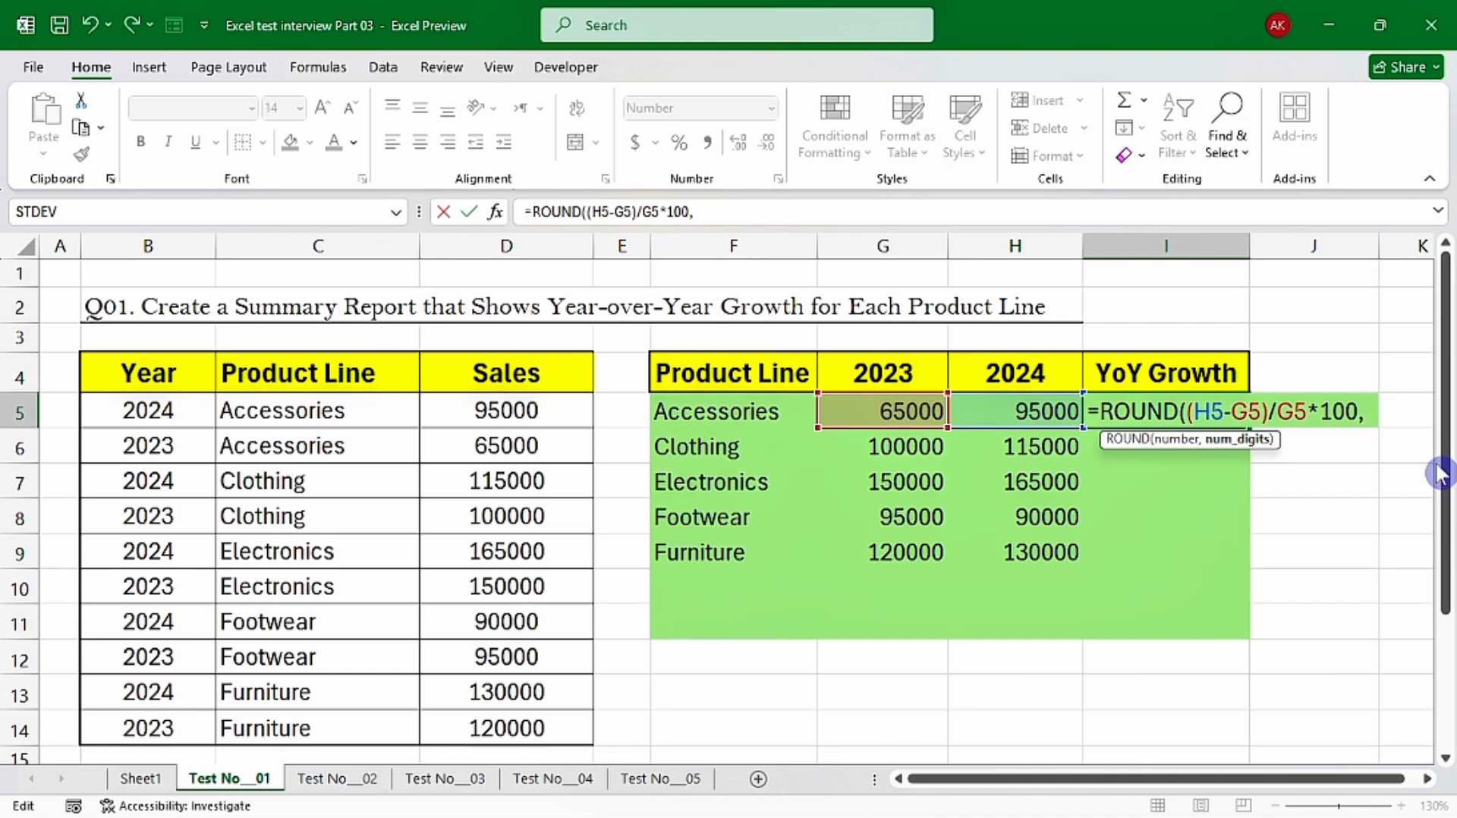
type("2")
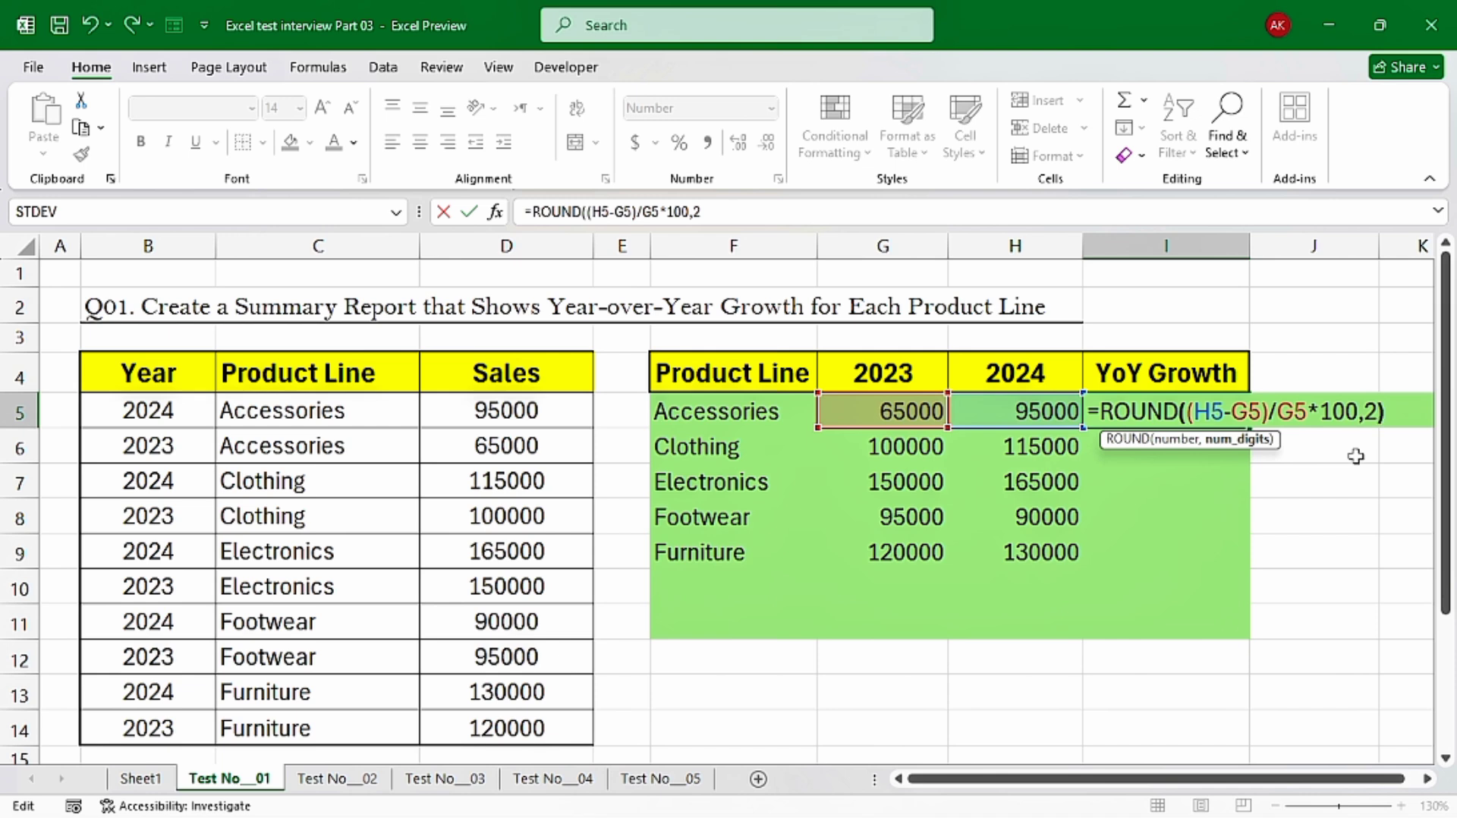
type(")")
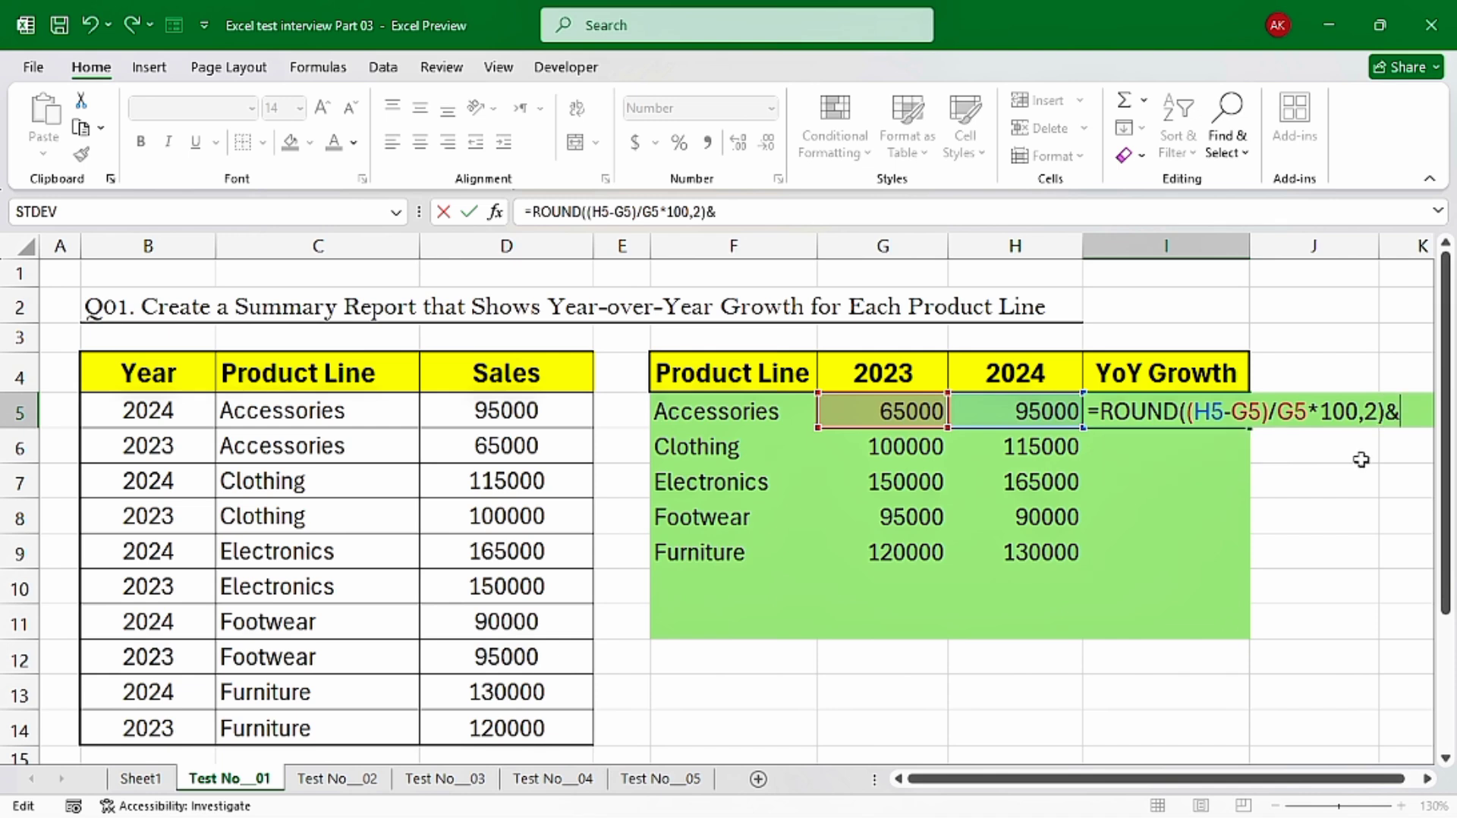
type("&\"%\"")
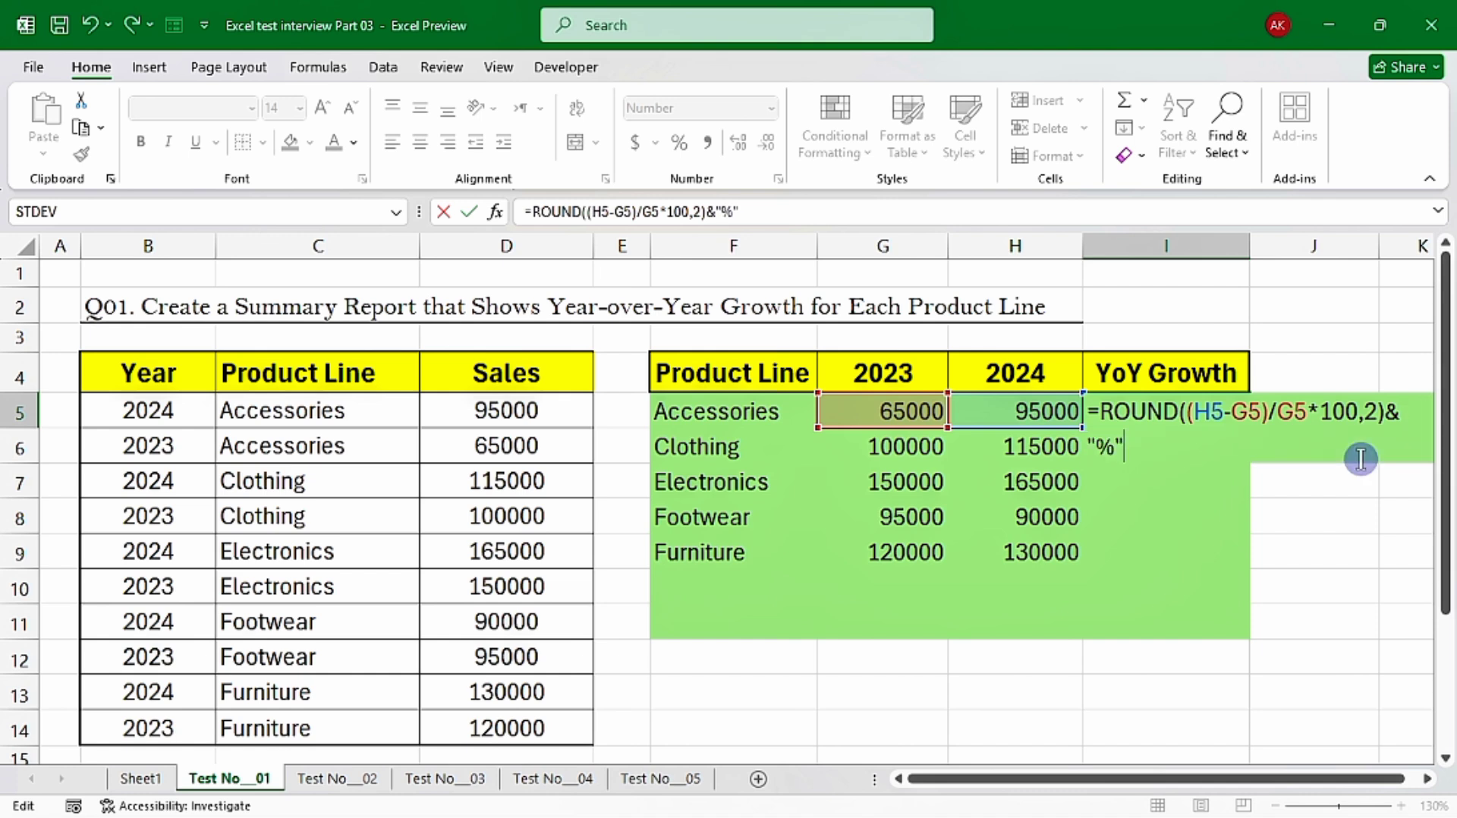
Append a percent sign to the rounded growth formula in I5 with &"%" and complete it
key("Return")
Fill the growth formula from I5 down to I9, centre the values and check the filled cells
left_click(1198, 410)
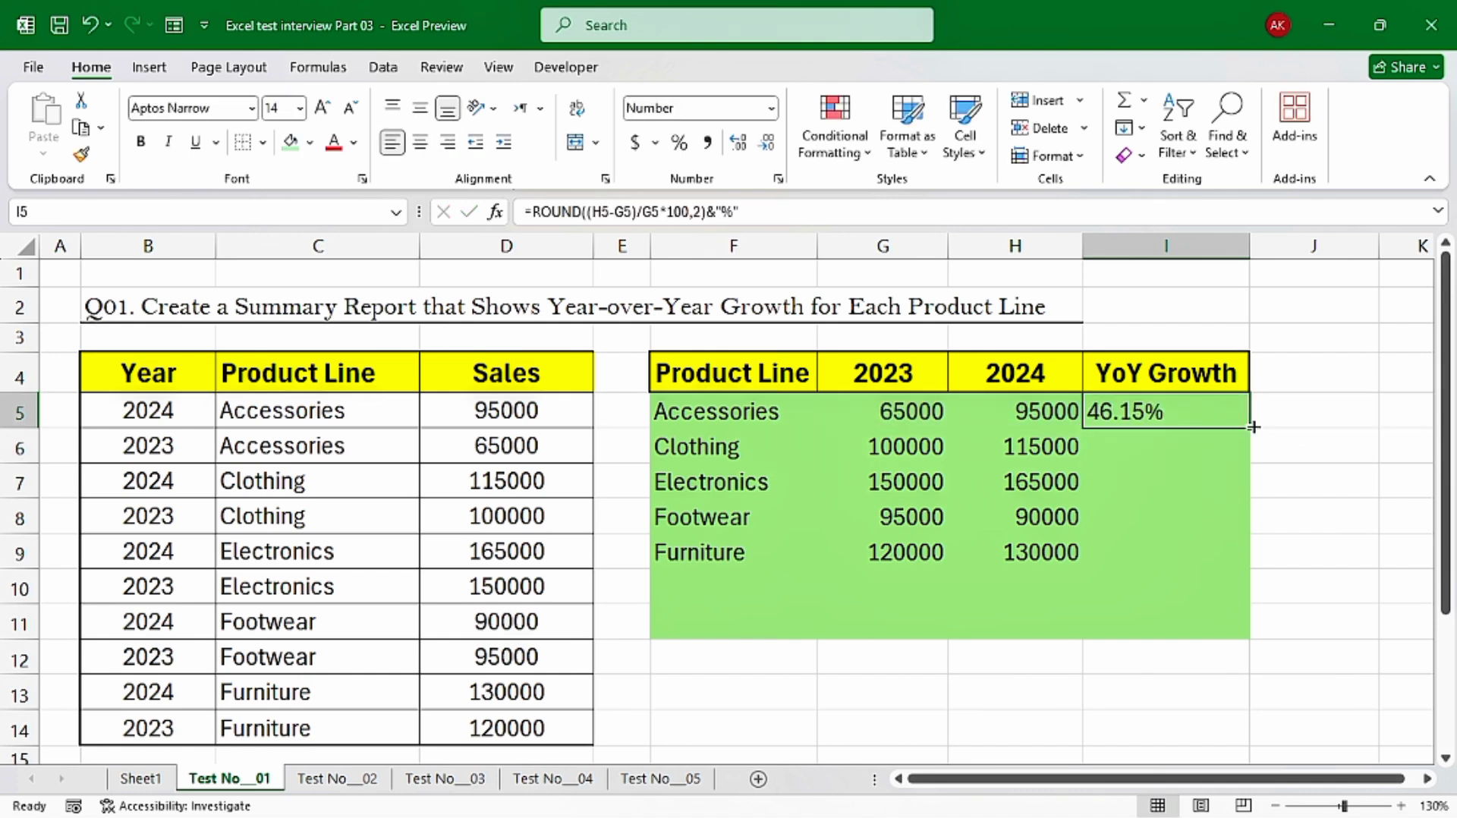
left_click_drag(1253, 428, 1255, 565)
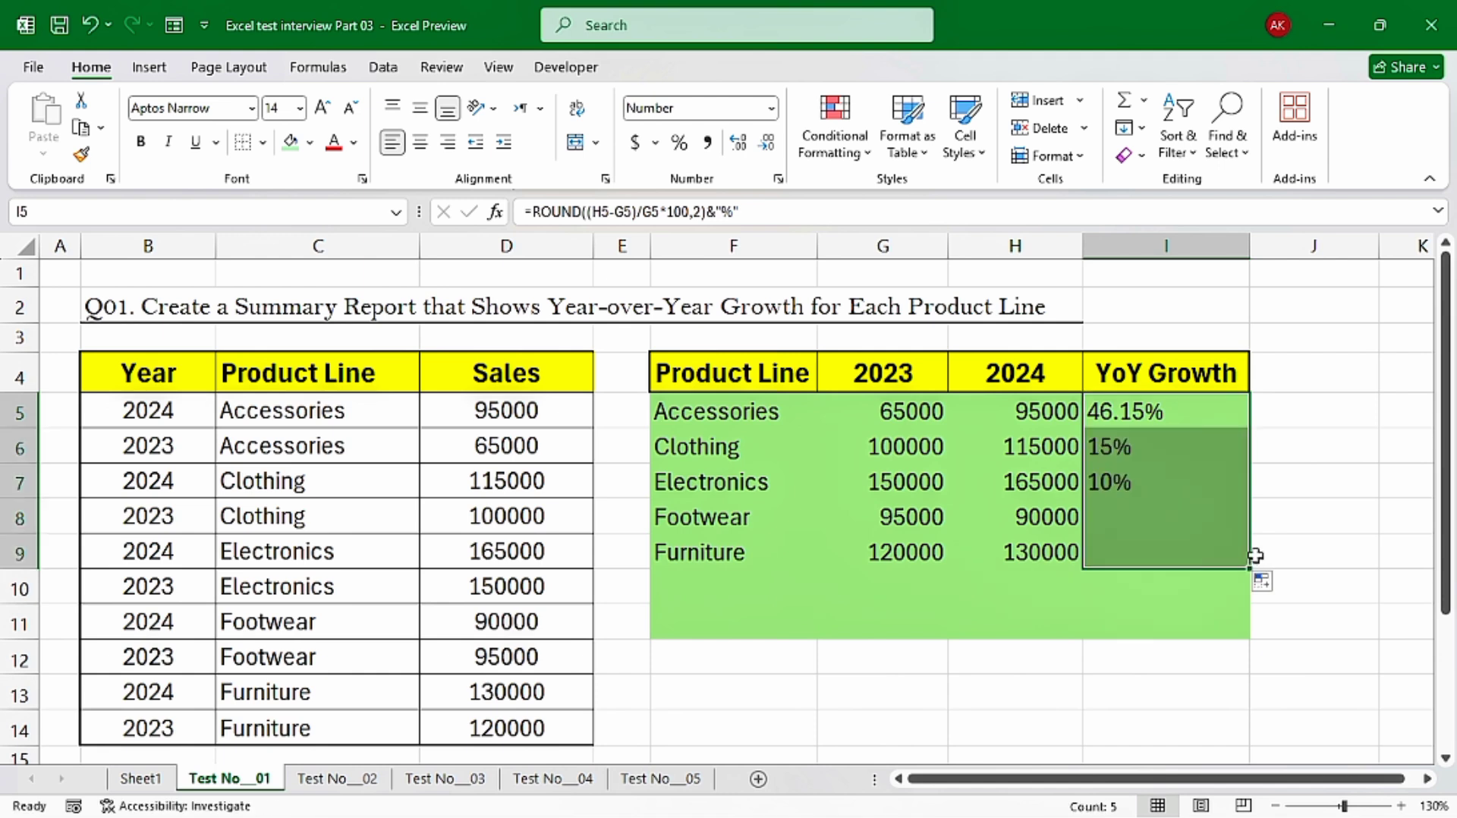
left_click(420, 142)
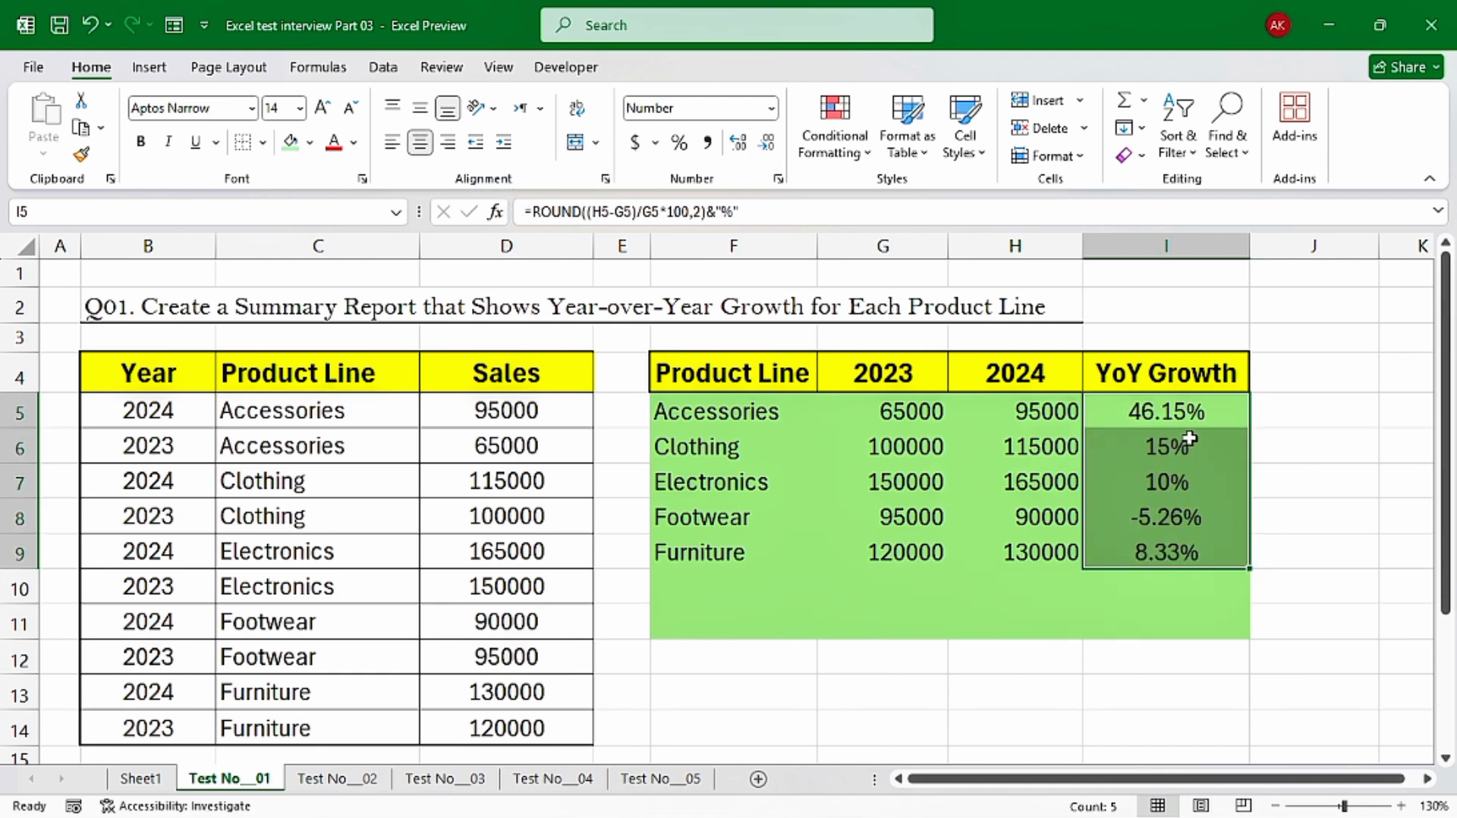
left_click(1181, 411)
left_click(1191, 516)
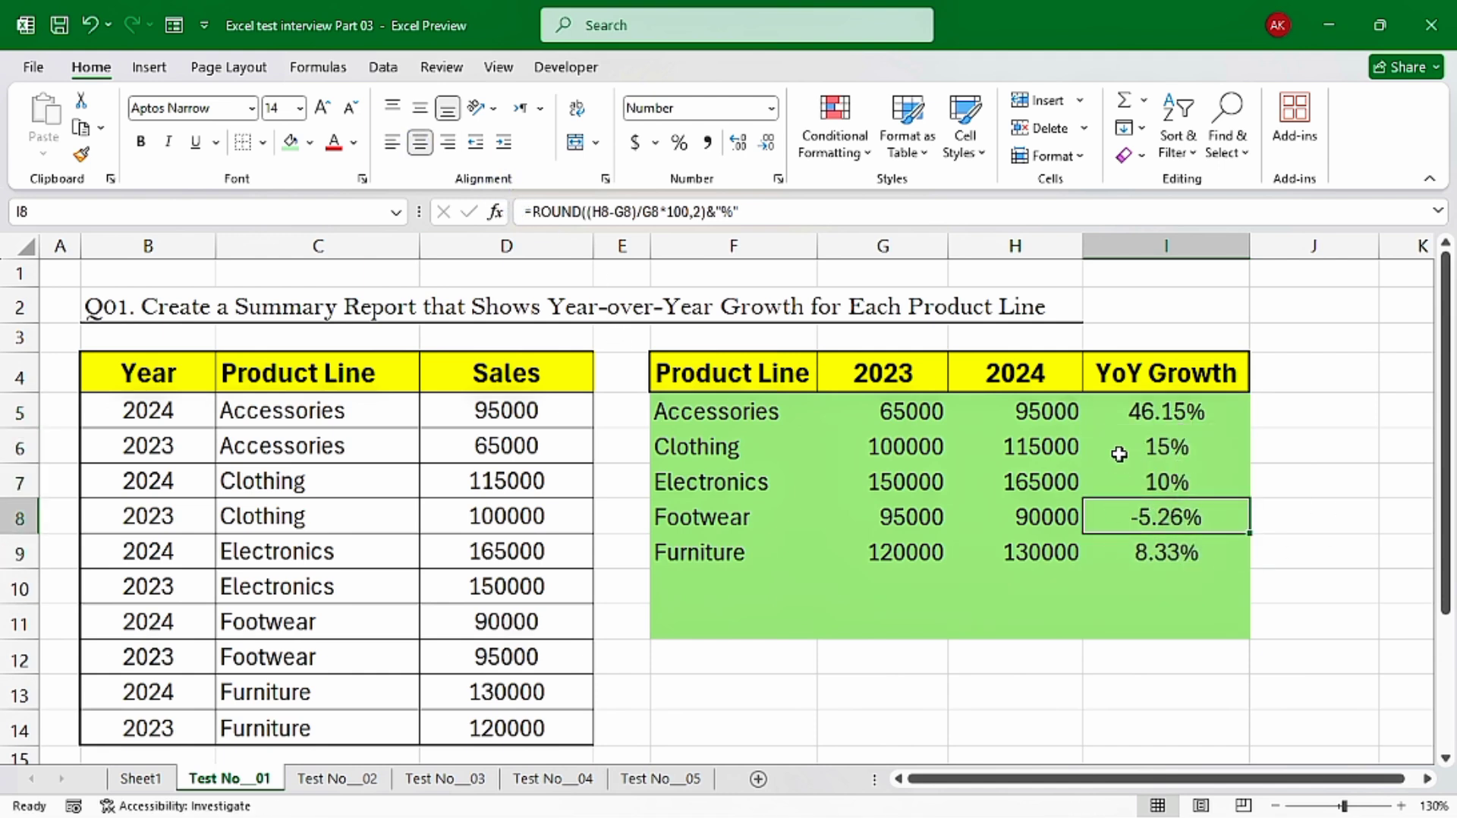
left_click(1193, 574)
left_click(1195, 521)
left_click(1188, 540)
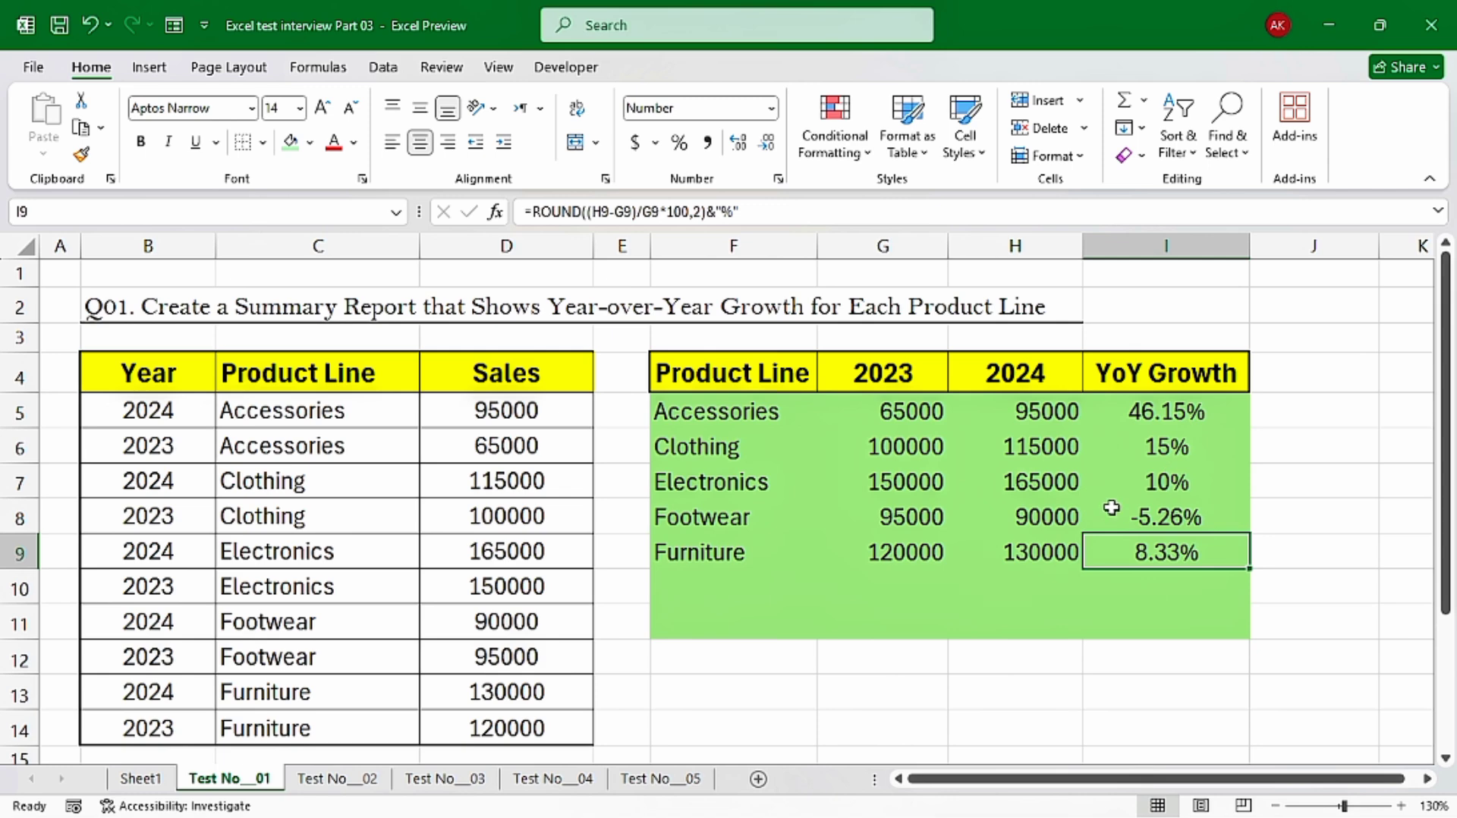
Open the Test No__02 sheet and check the extent of its employee table
key("ctrl+Page_Down")
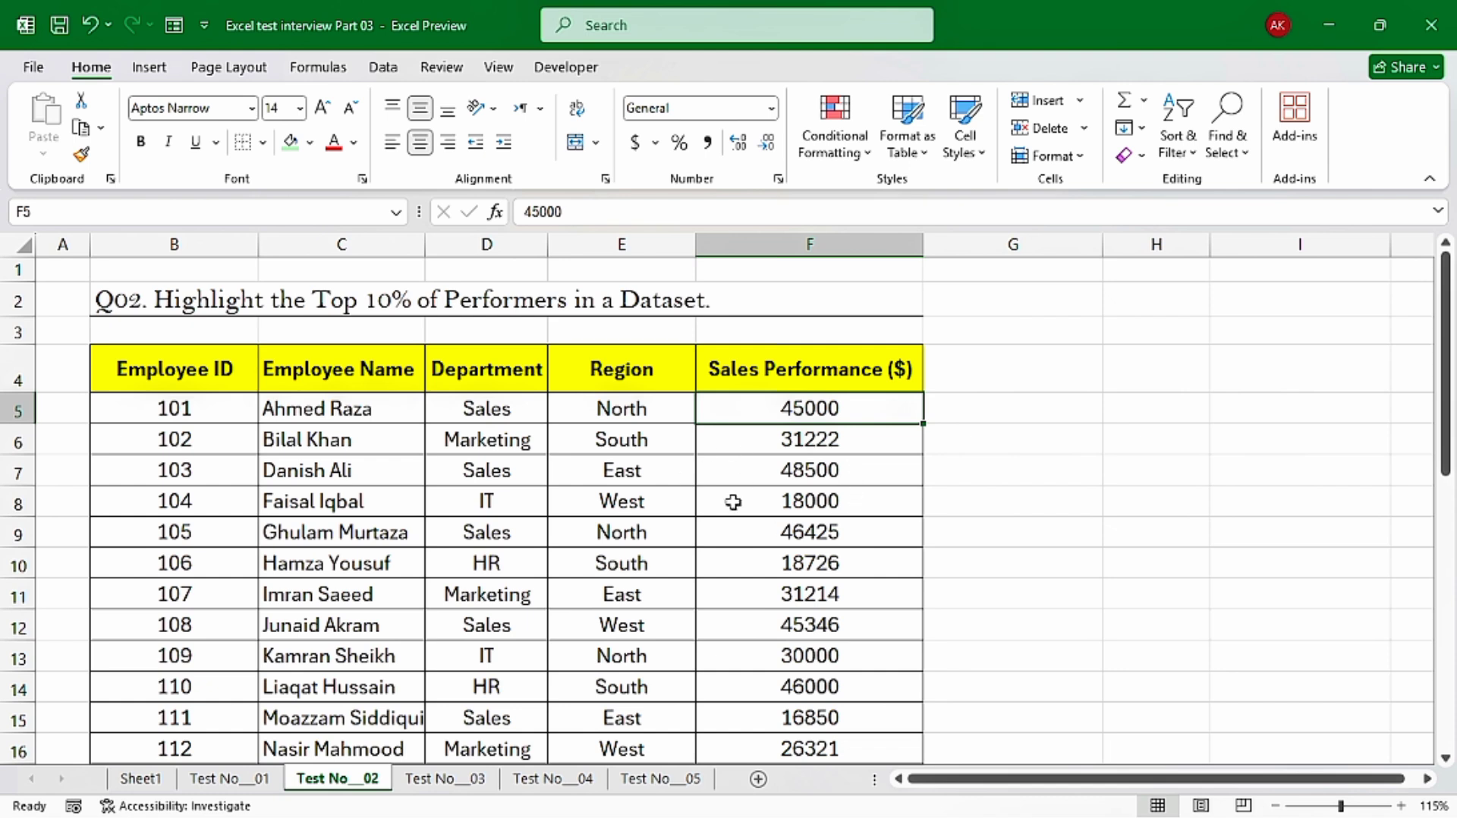
left_click(219, 410)
key("ctrl+Down")
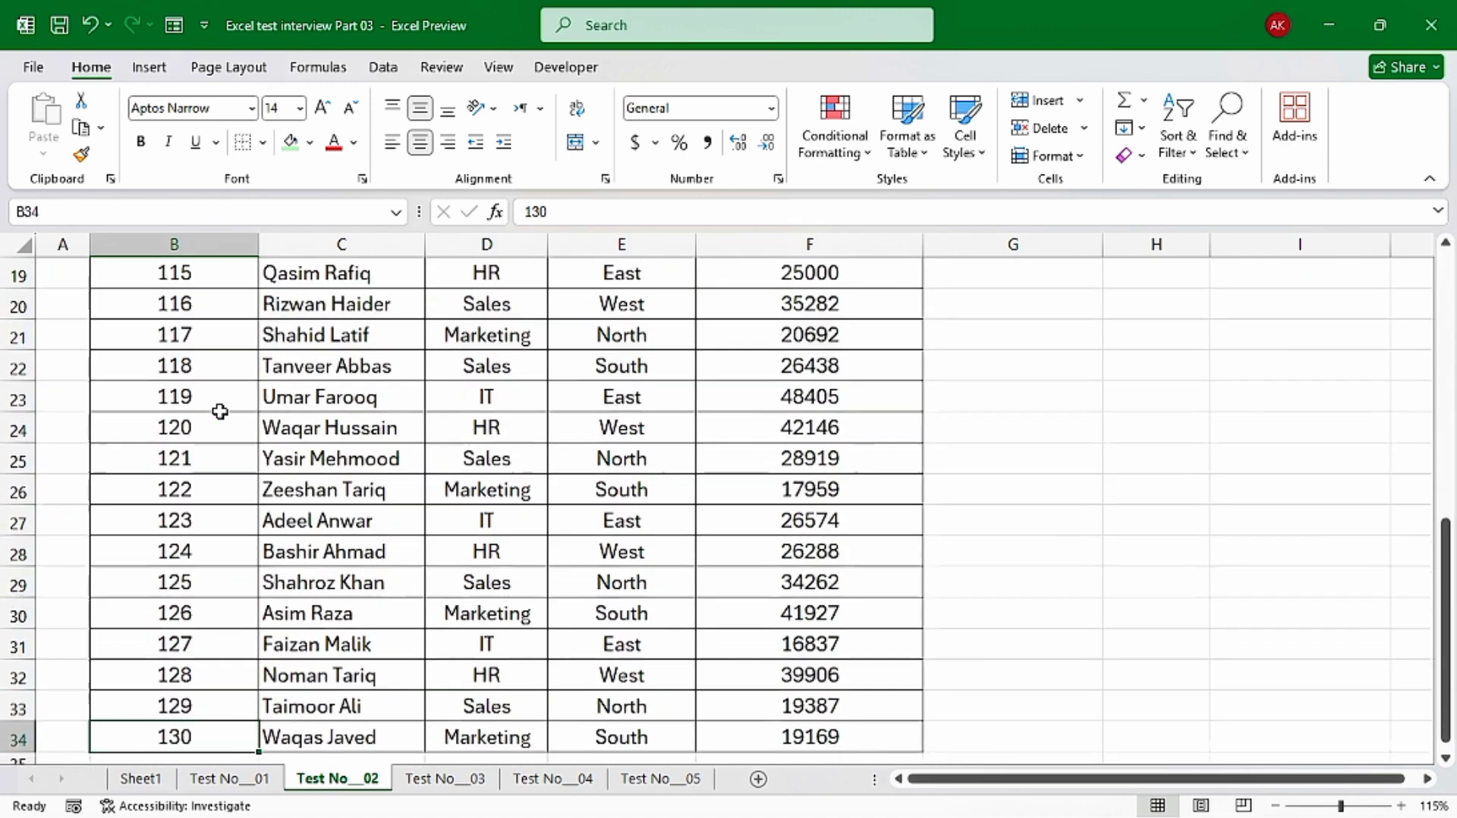
key("ctrl+Up")
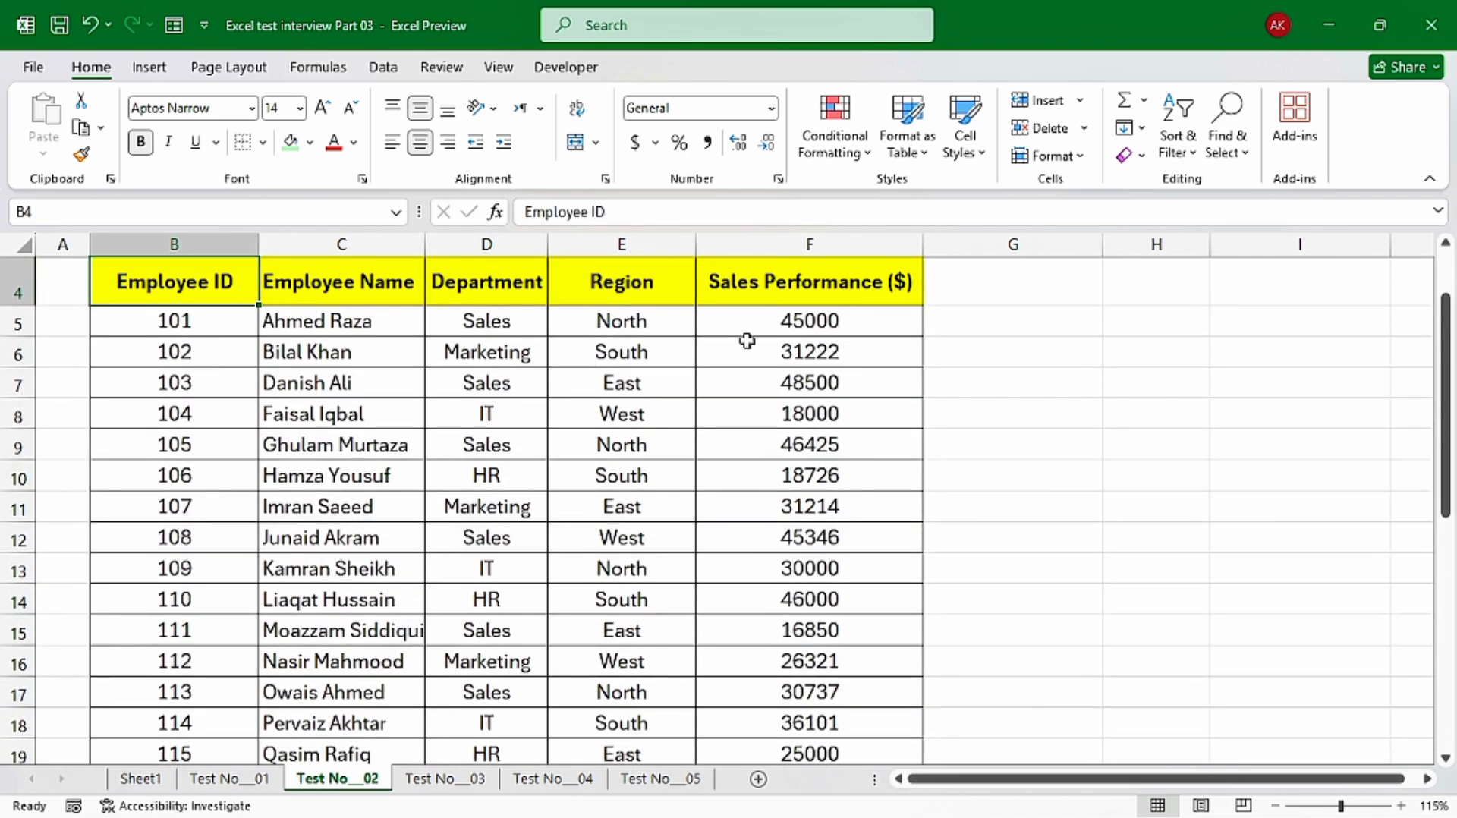
Start a Top 10% conditional formatting rule on the Sales Performance values F5:F34, keeping its dialog clear of the highlighted cells
left_click(772, 321)
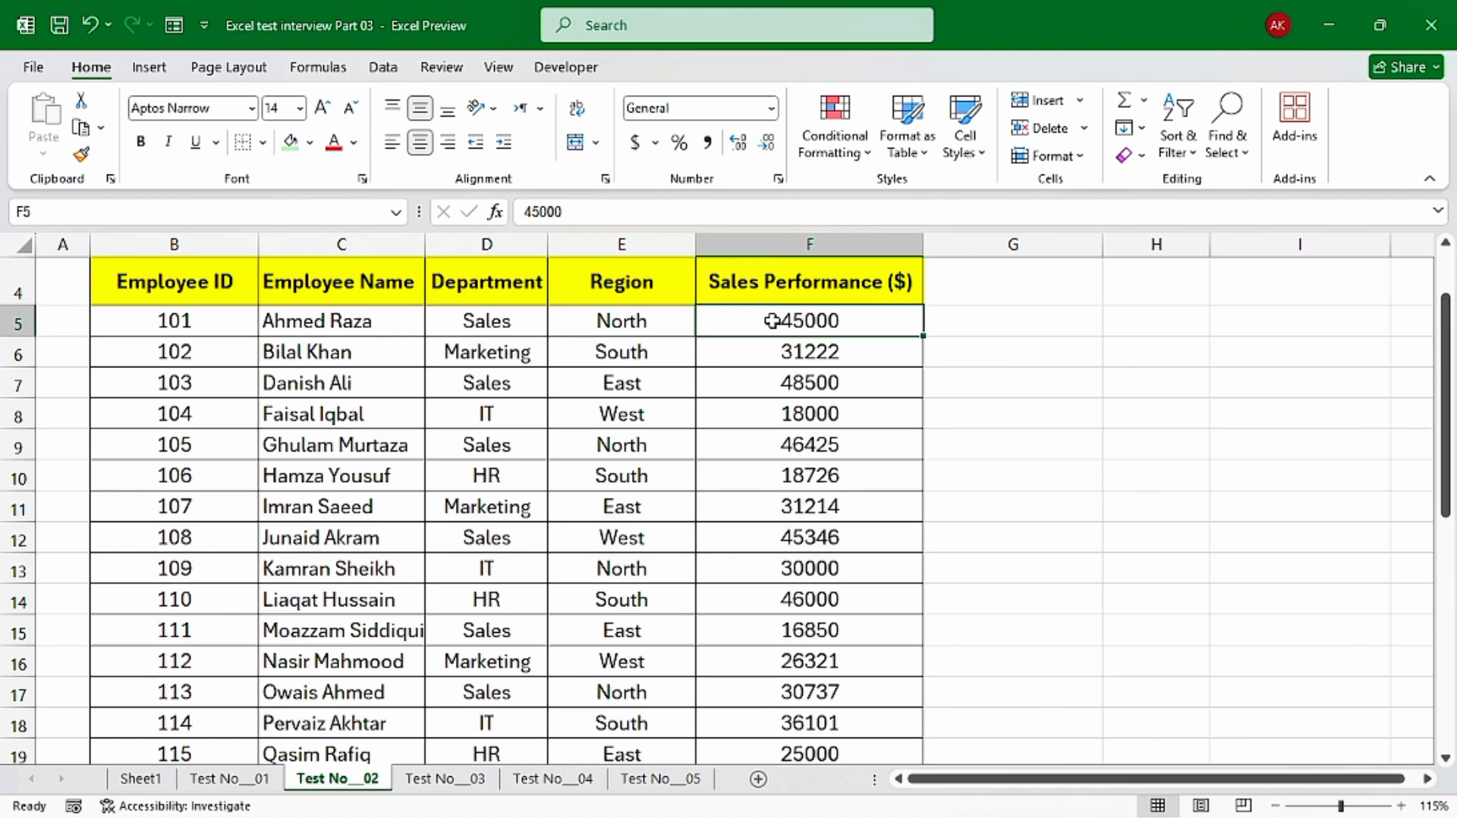
key("ctrl+shift+Down")
scroll(772, 321, "up", 5)
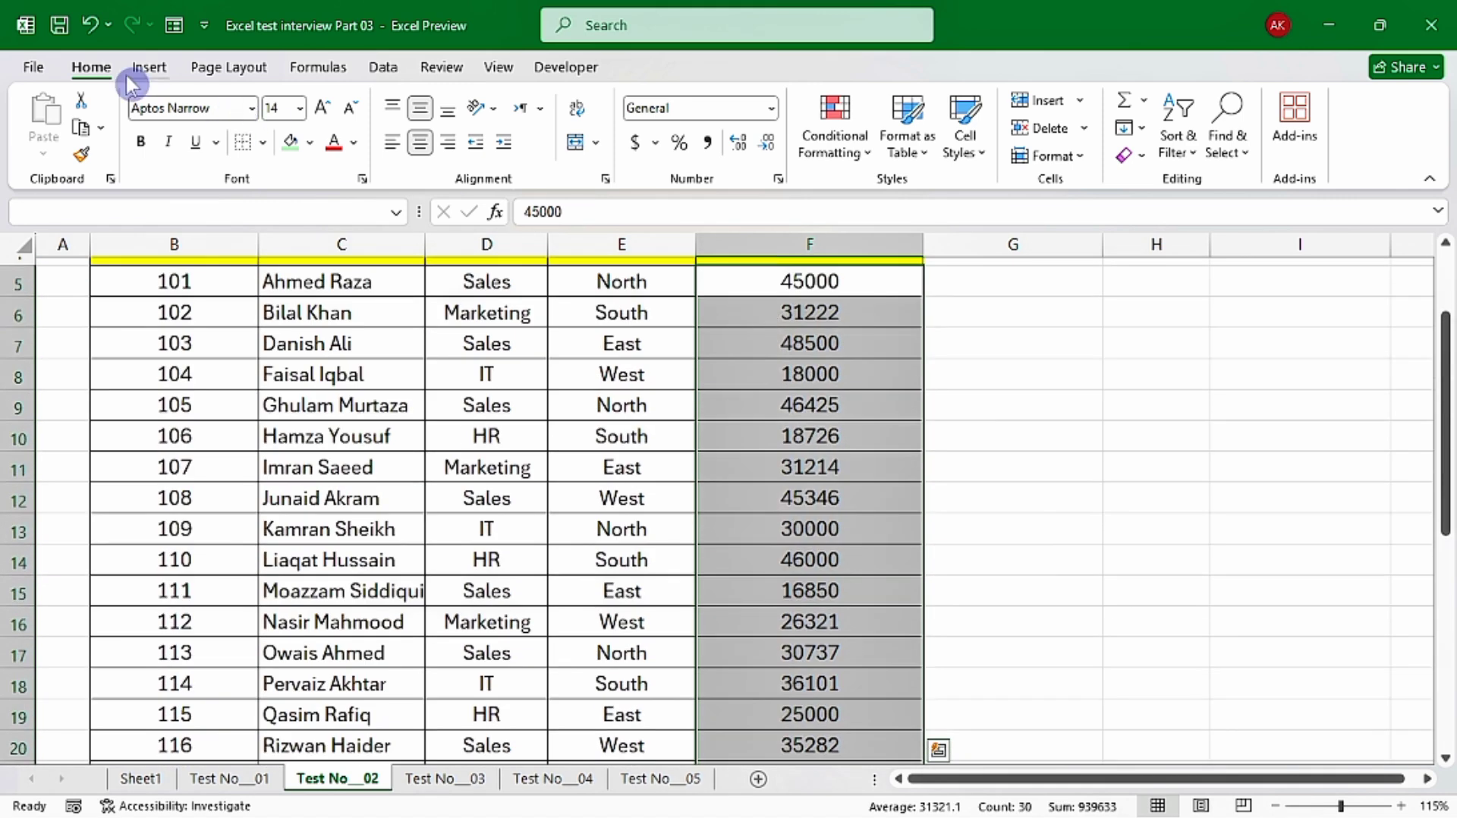
left_click(816, 159)
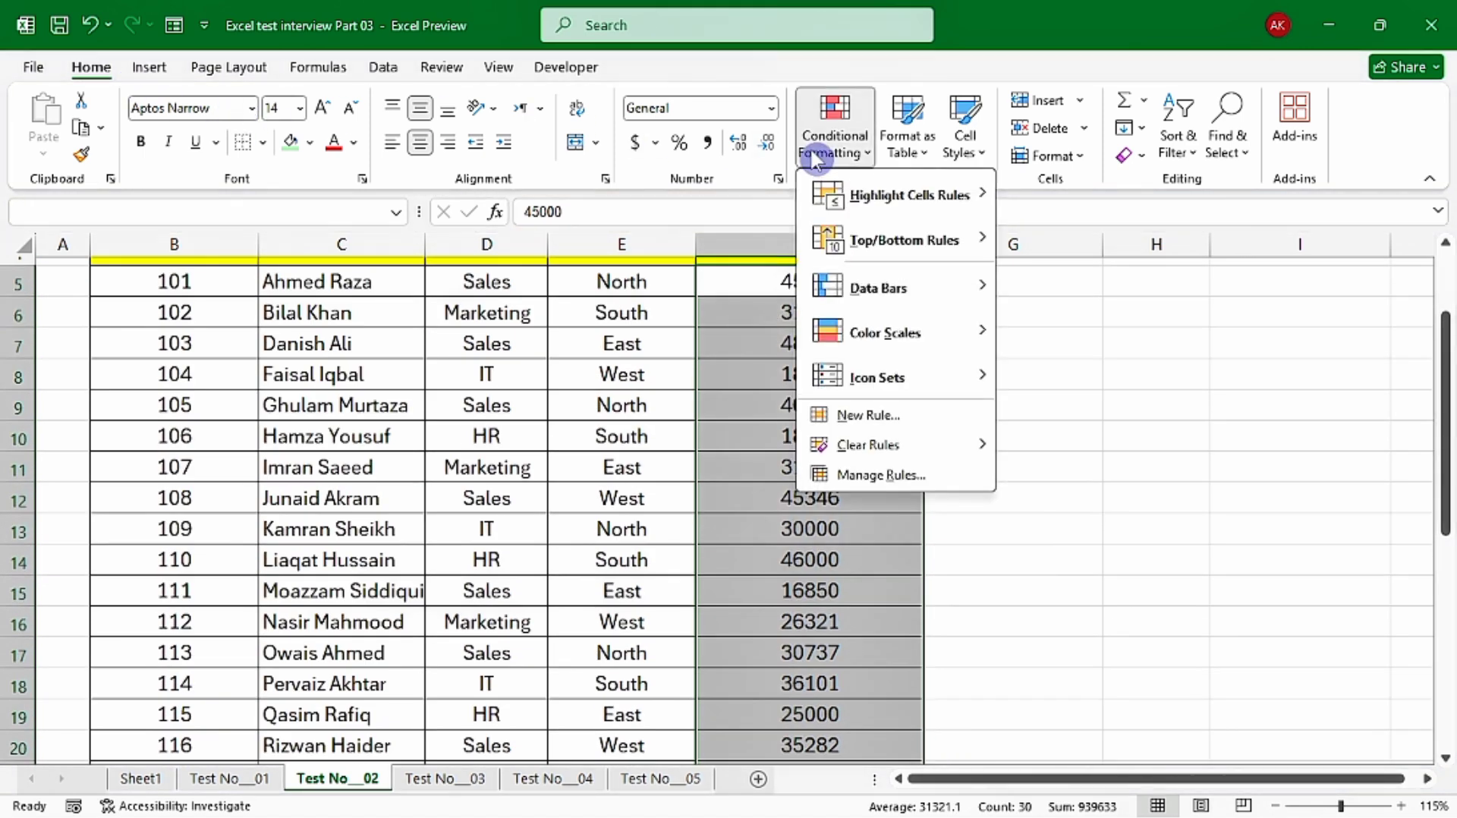
mouse_move(875, 255)
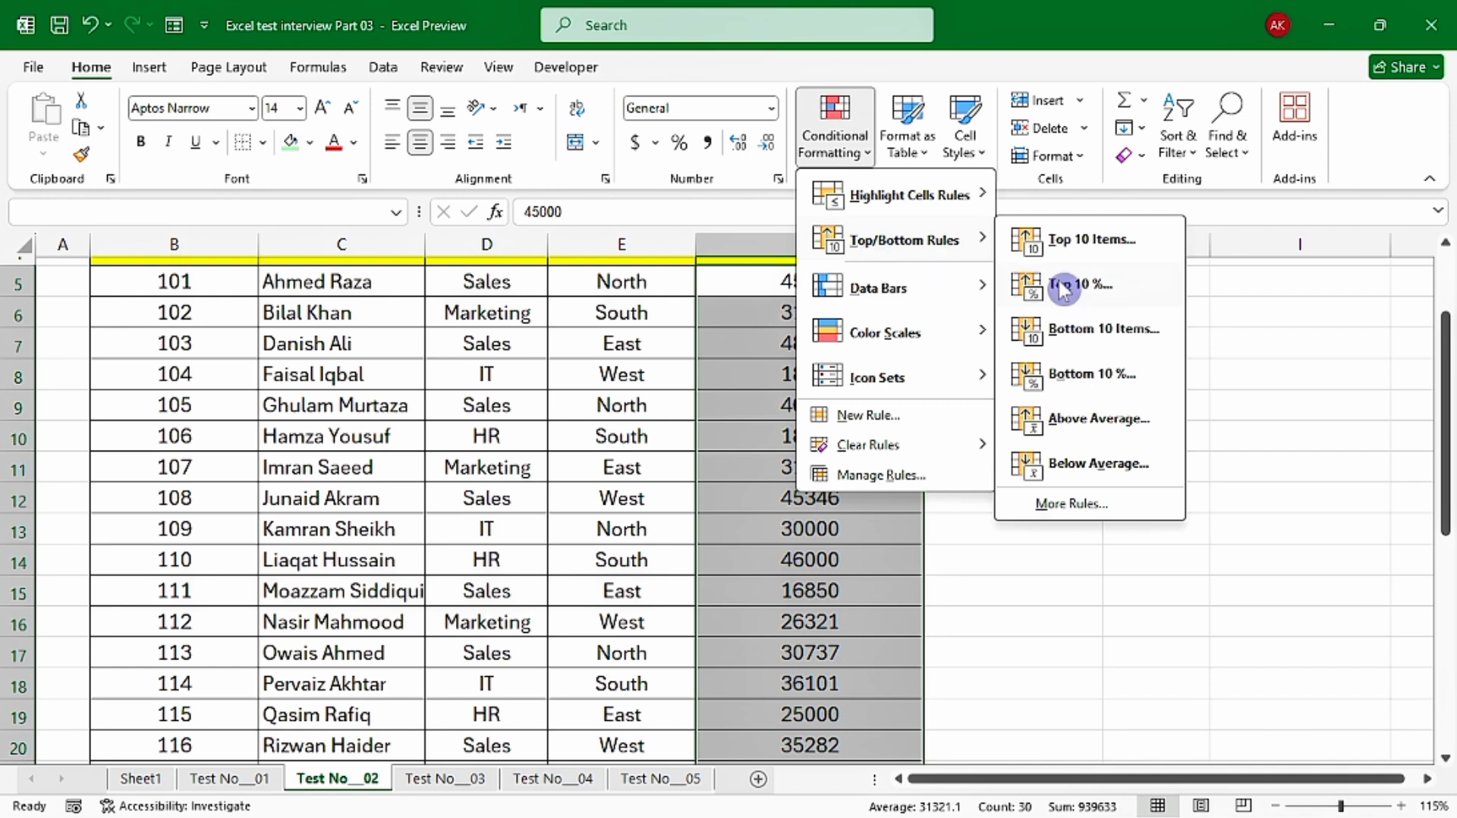
left_click(1083, 302)
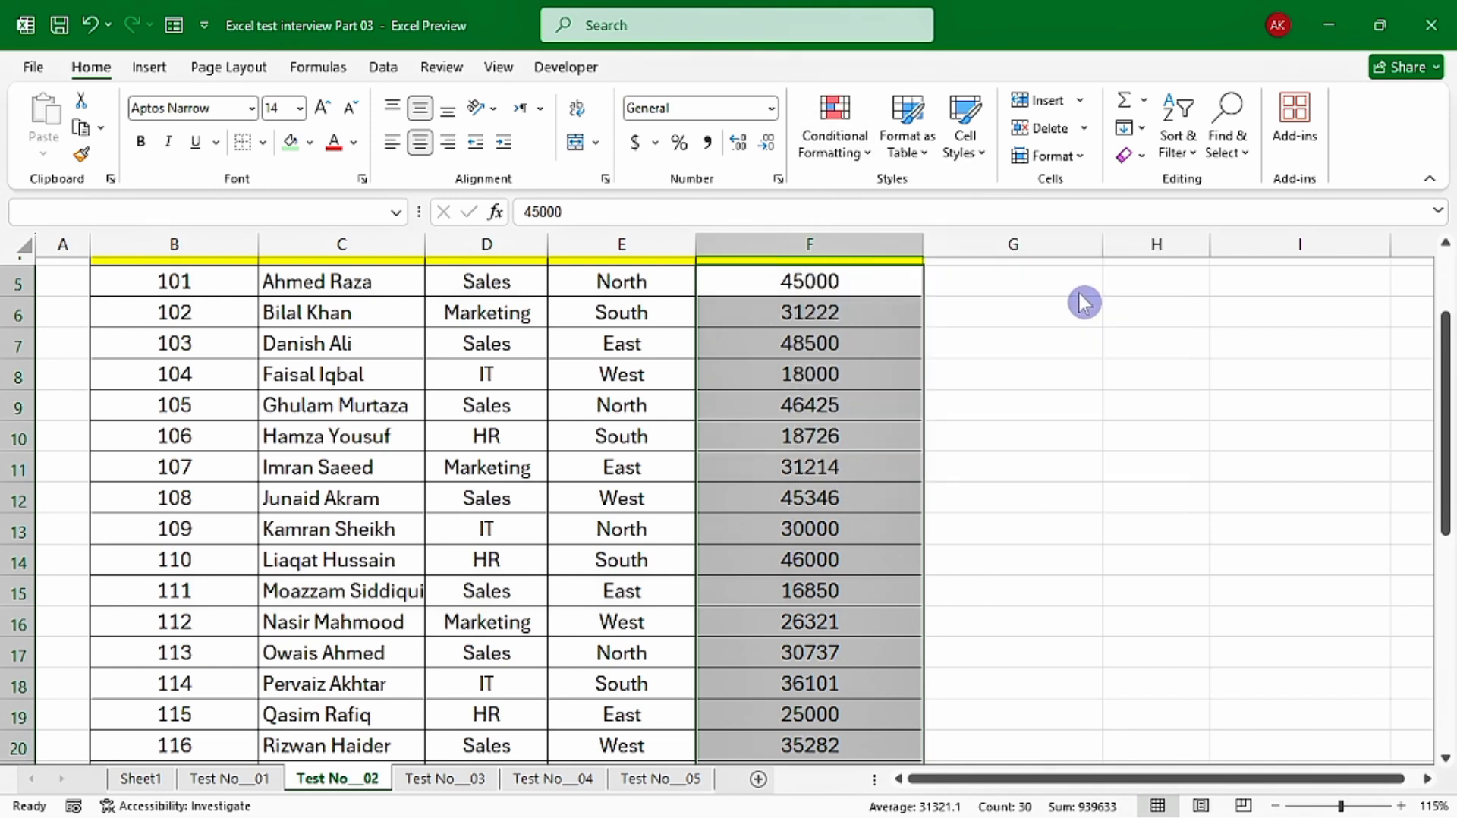
left_click_drag(916, 349, 929, 455)
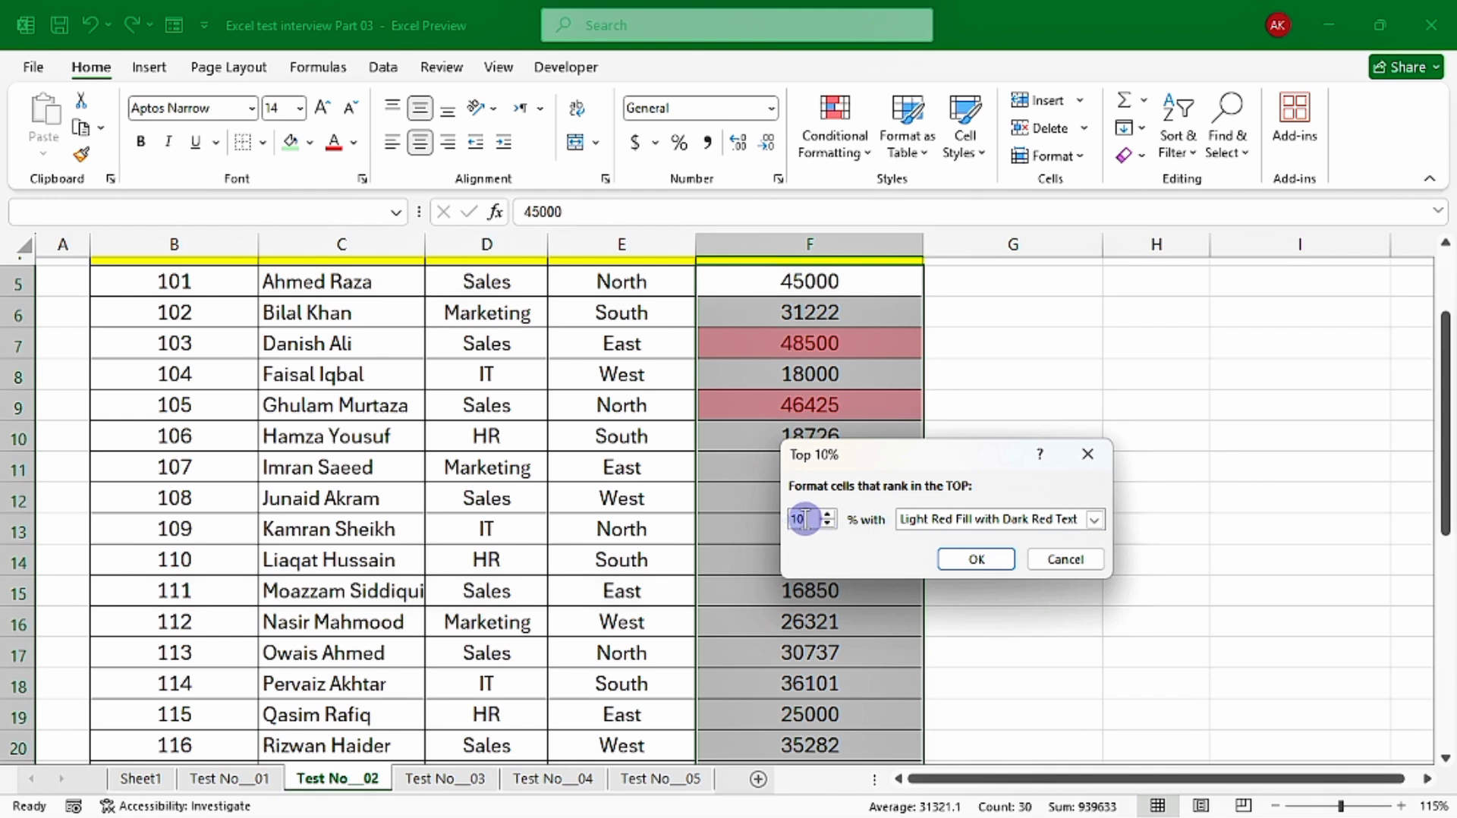
Try 5% as the rule's threshold, set it back to 10%, and apply Green Fill with Dark Green Text
left_click_drag(800, 520, 771, 530)
type("5")
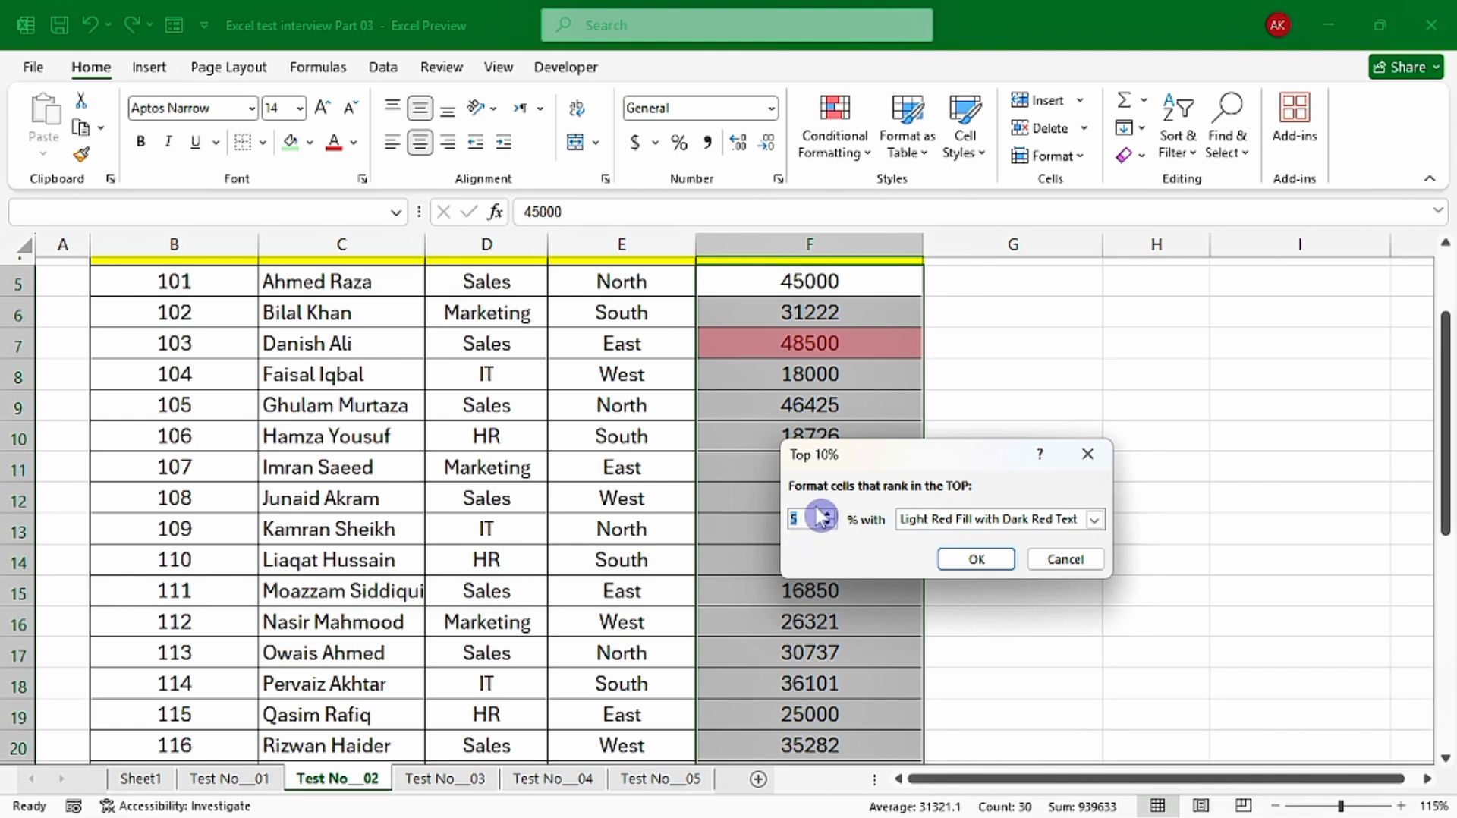
type("10")
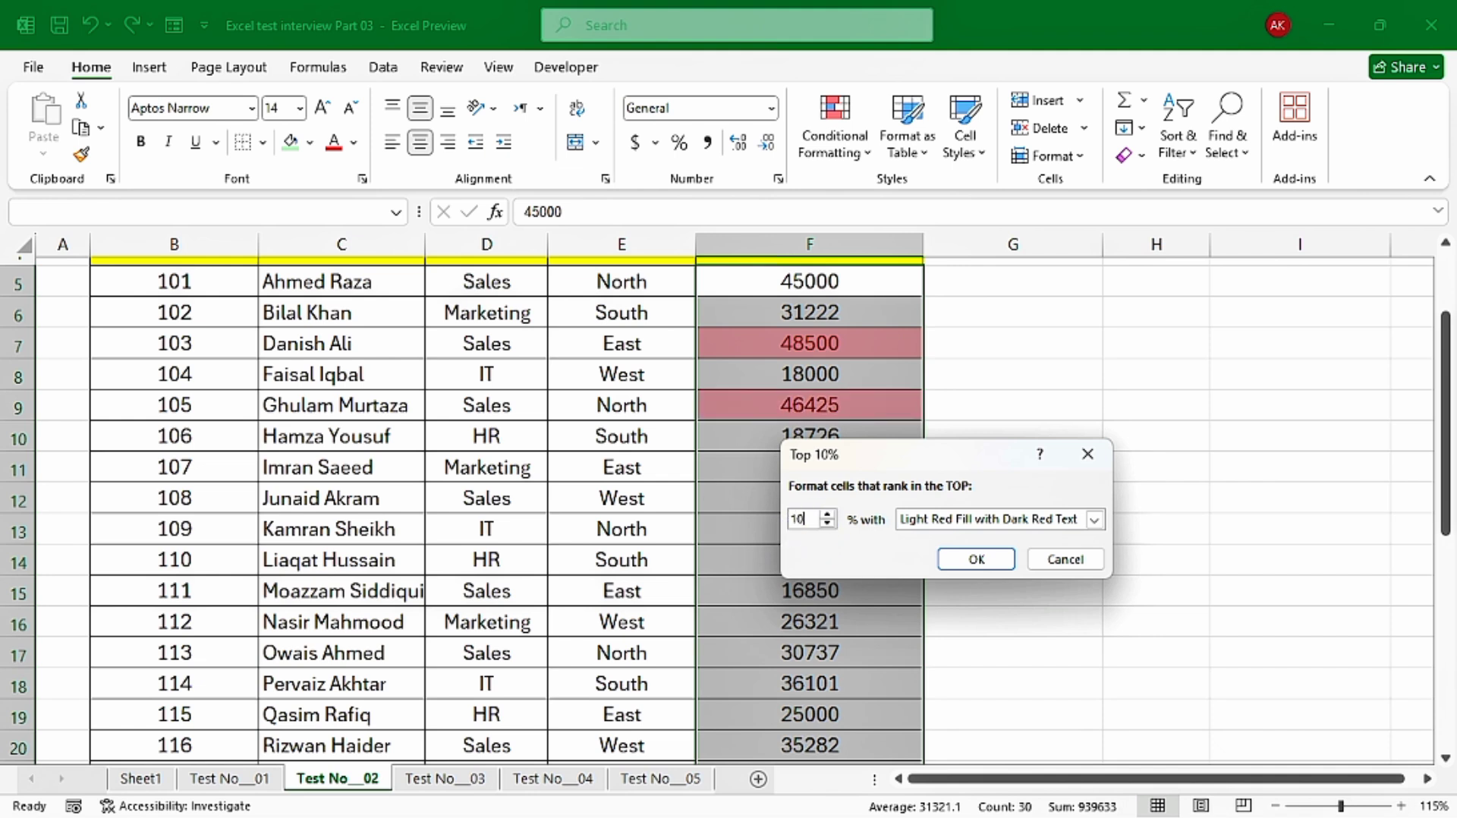
left_click(960, 524)
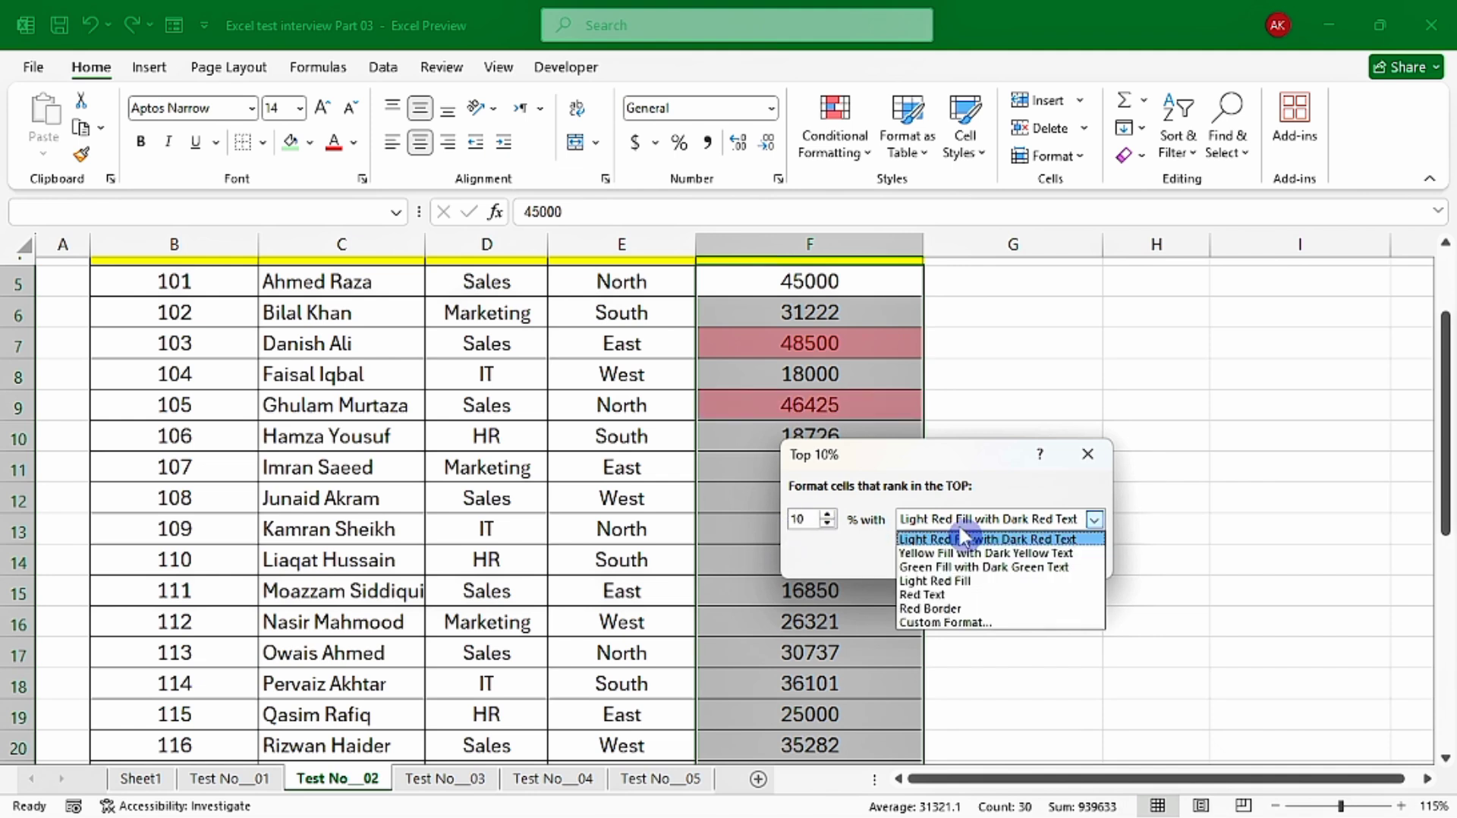
left_click(973, 569)
left_click(975, 559)
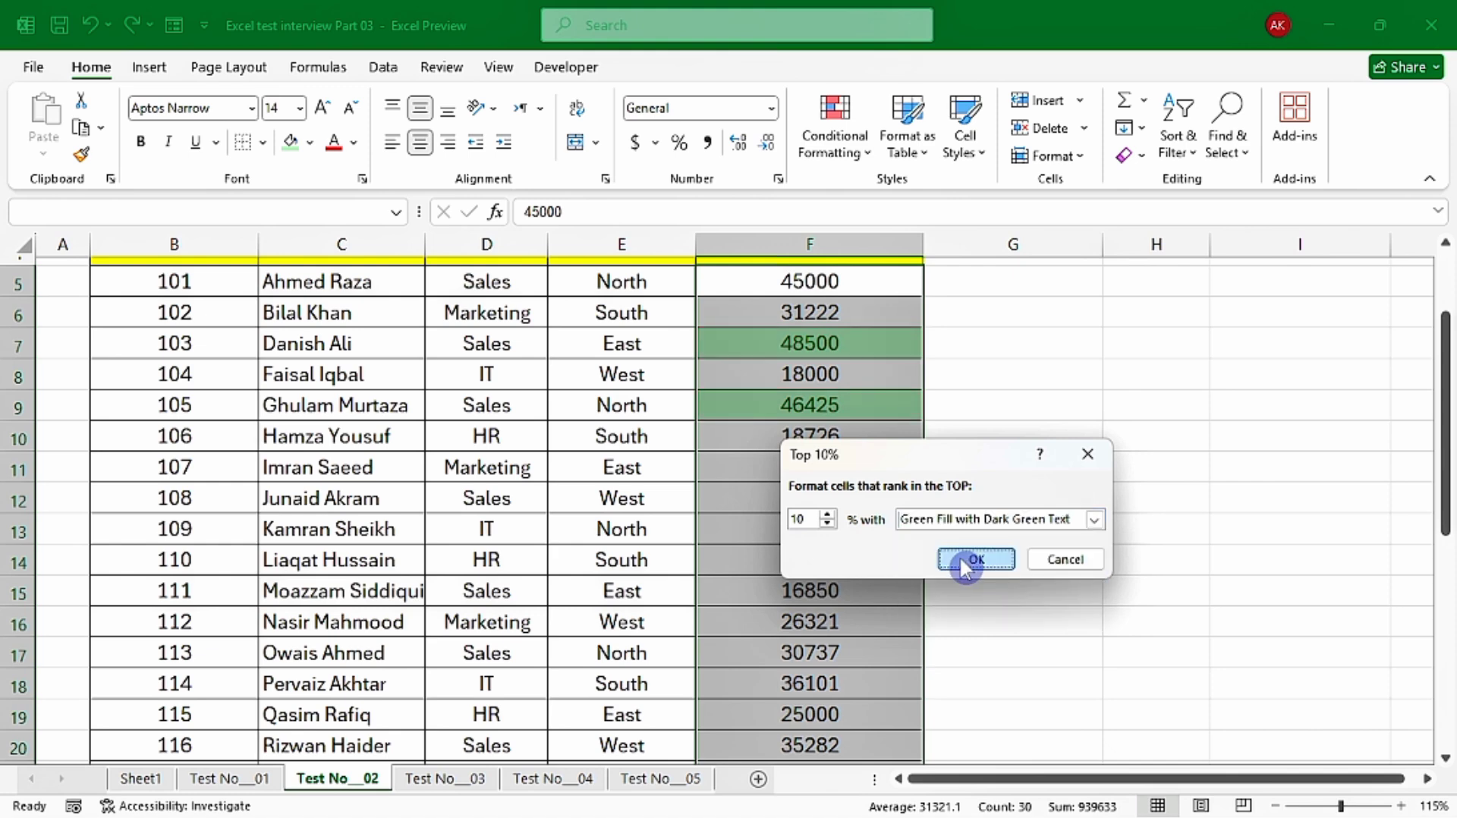
Examine which values in the Sales Performance column the Top 10% rule highlights
scroll(825, 545, "up", 2)
left_click(819, 532)
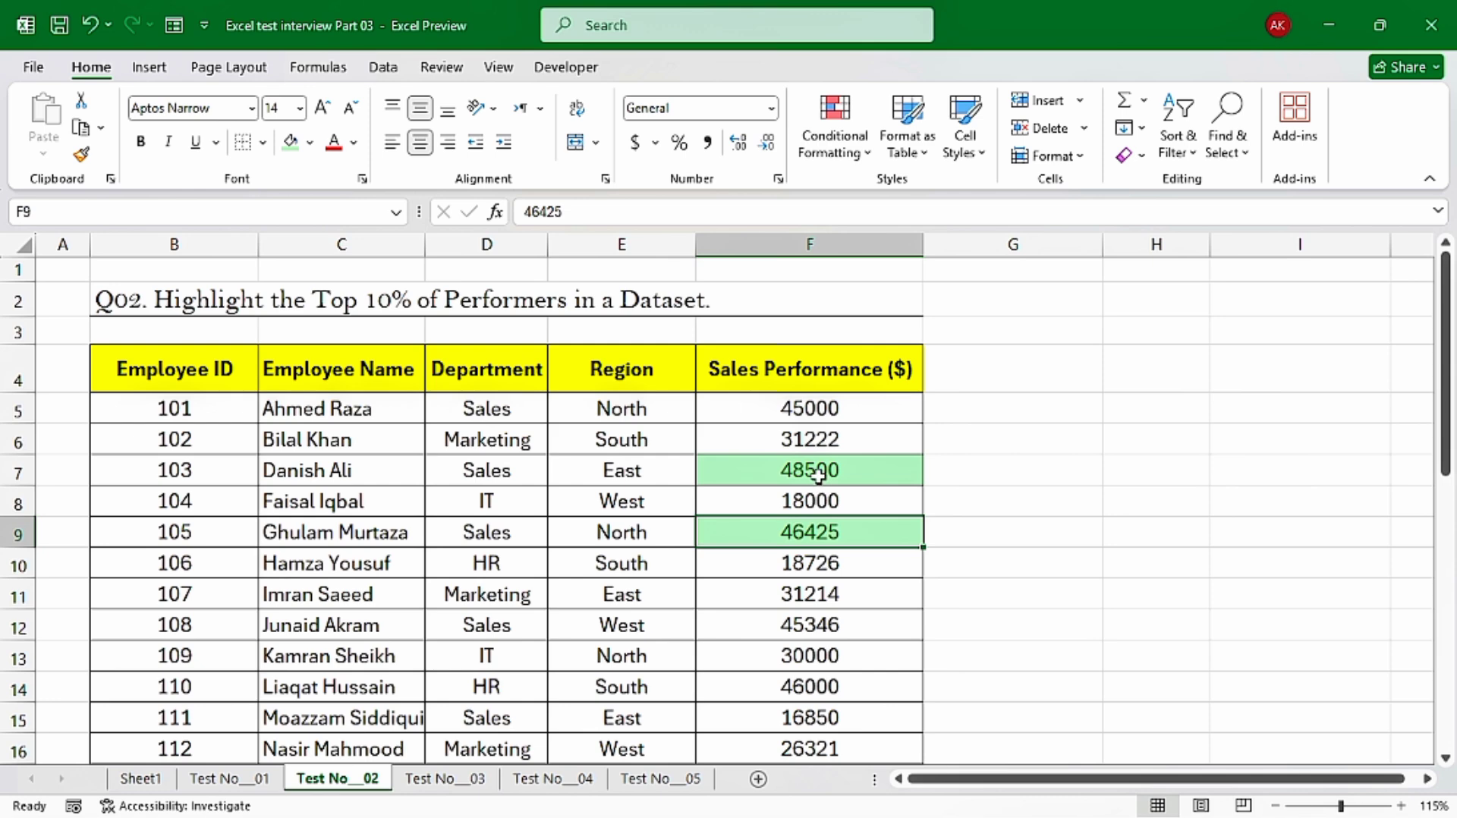
left_click(731, 468)
scroll(758, 531, "down", 5)
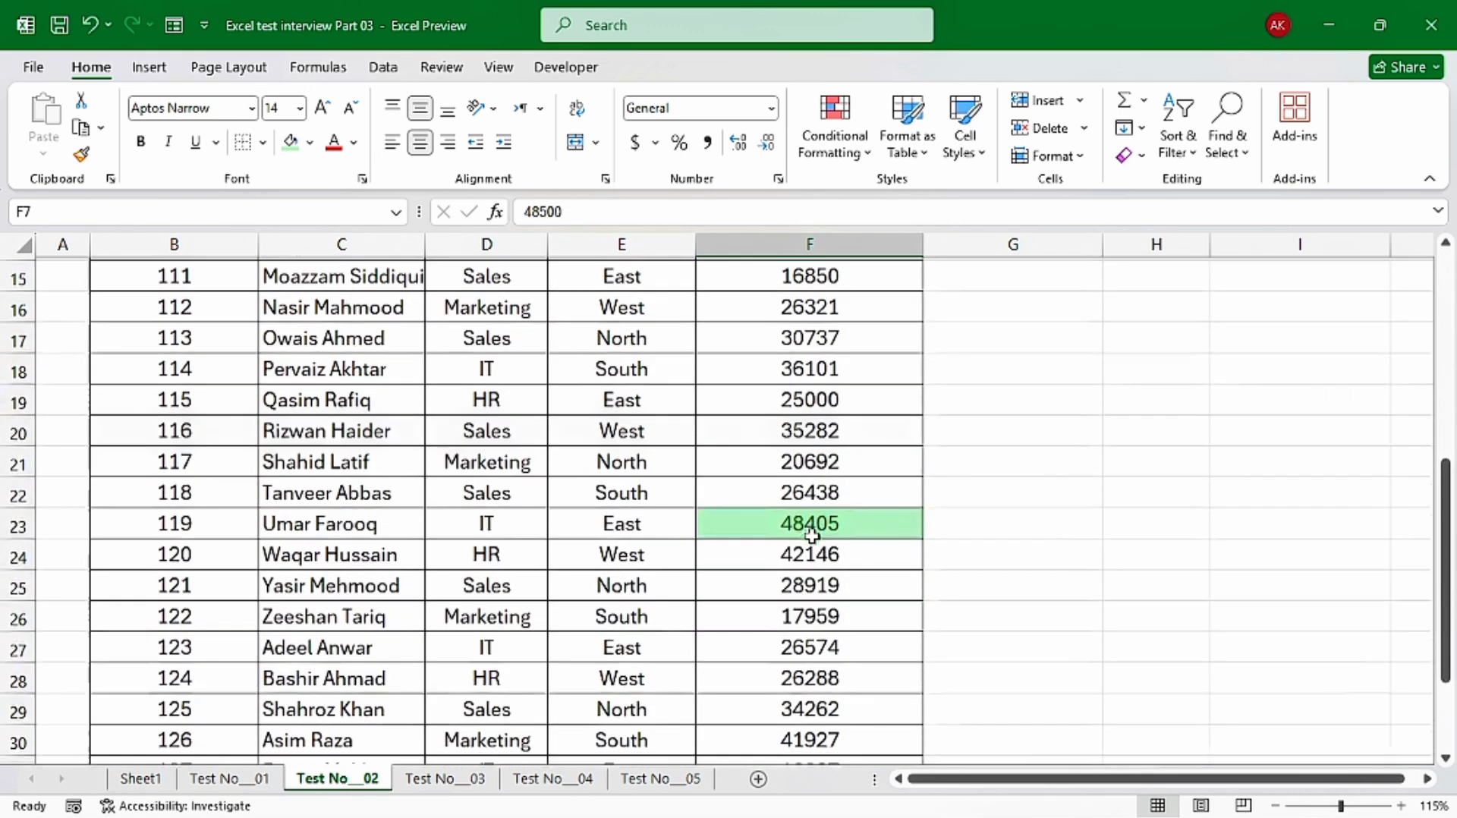
scroll(800, 527, "up", 5)
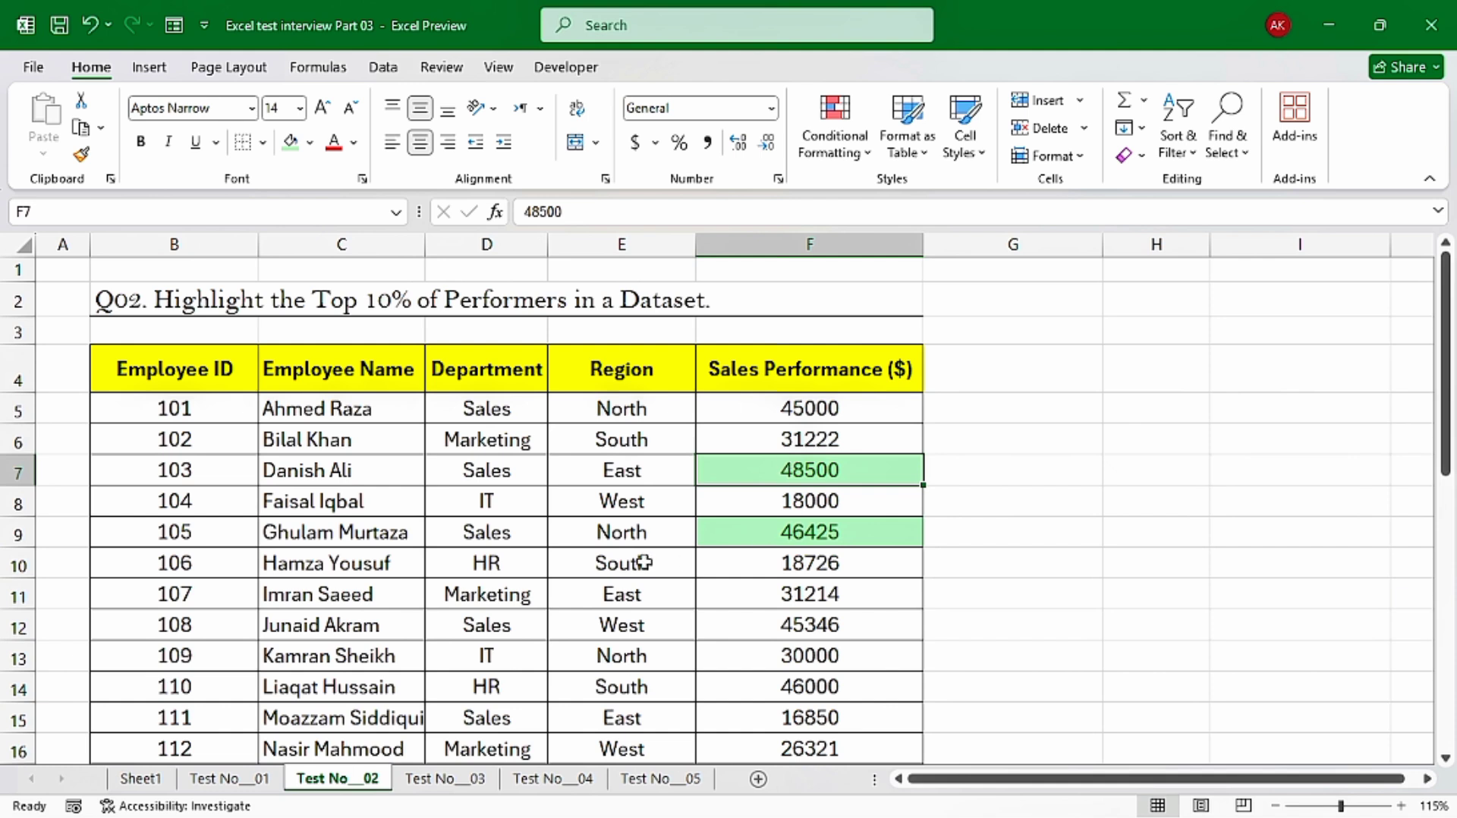
left_click(835, 626)
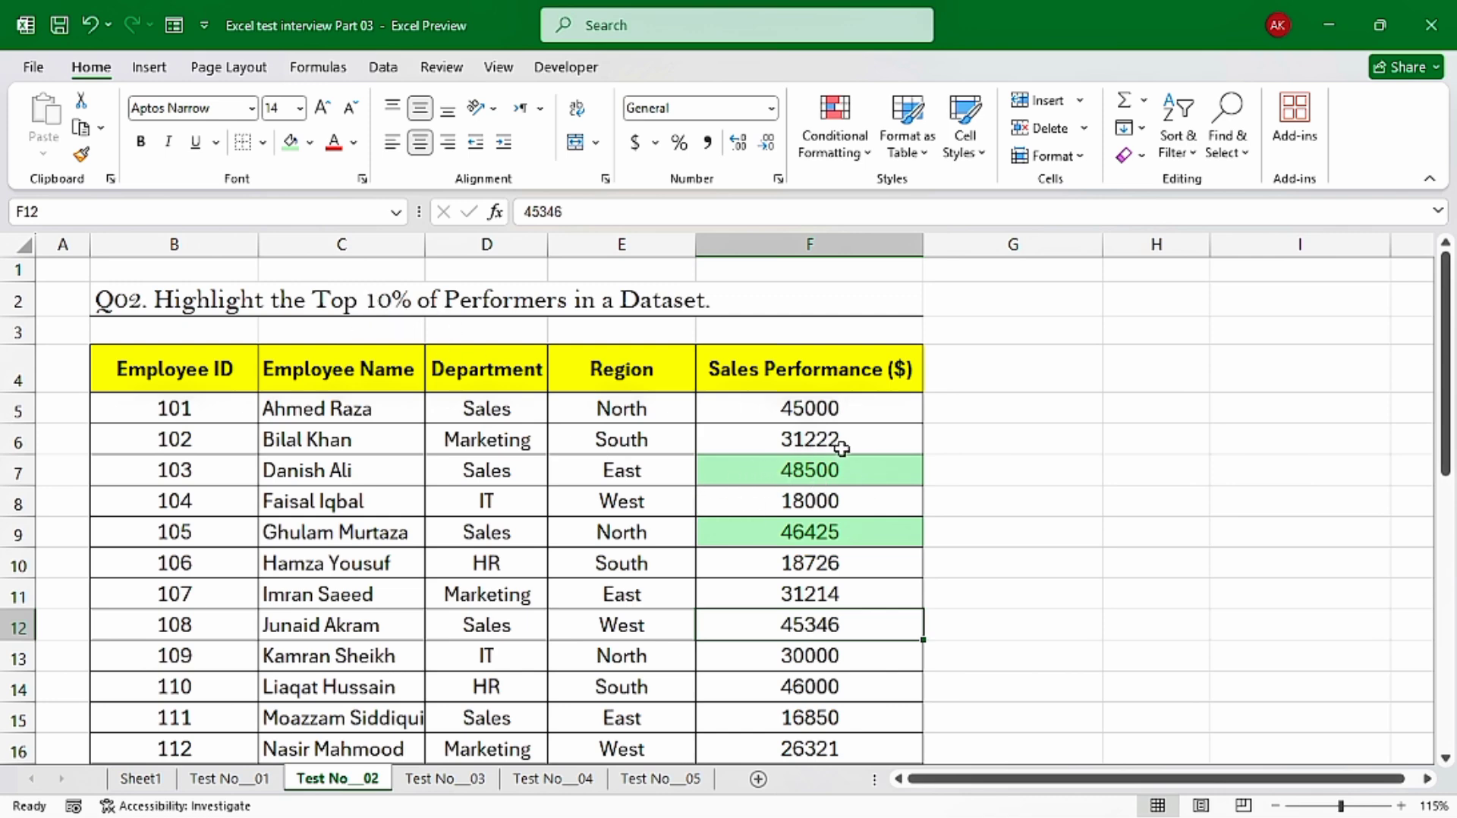
scroll(840, 453, "down", 5)
scroll(840, 453, "down", 4)
scroll(840, 453, "up", 9)
Review the Top/Bottom conditional formatting rule options available for the Sales Performance values F5:F34
left_click(823, 410)
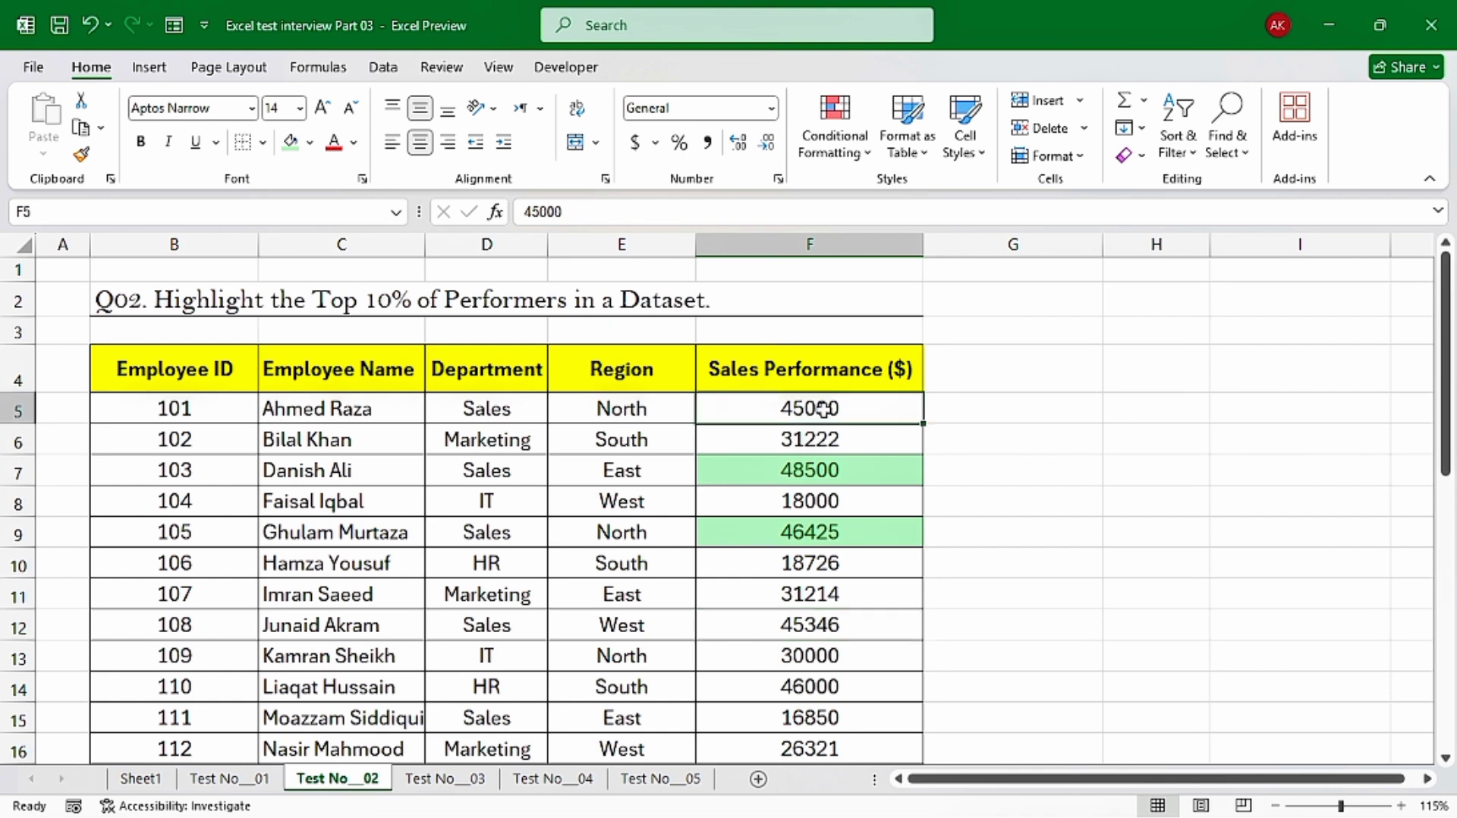
key("ctrl+shift+Down")
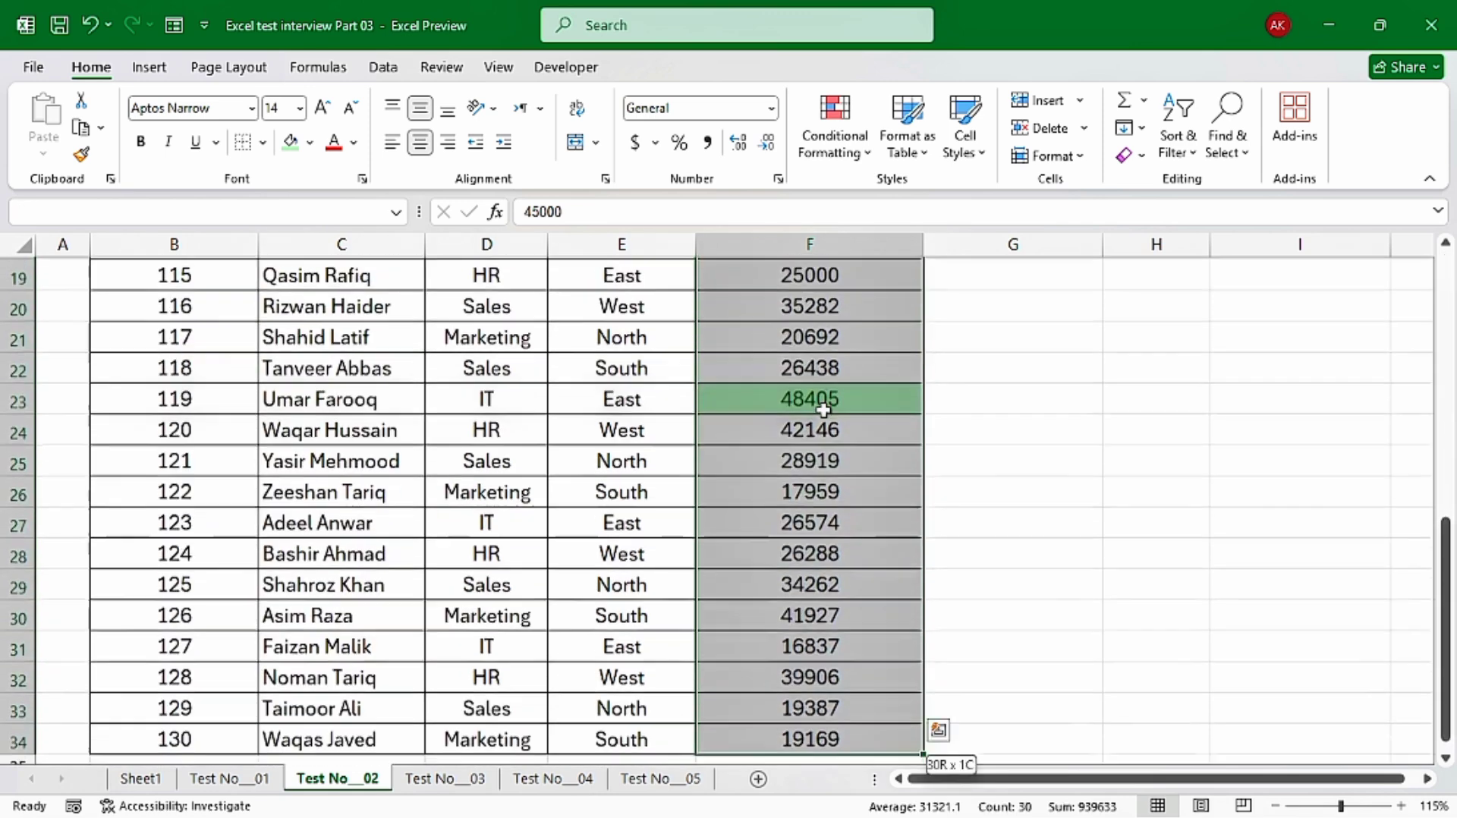
scroll(808, 452, "up", 4)
left_click(827, 120)
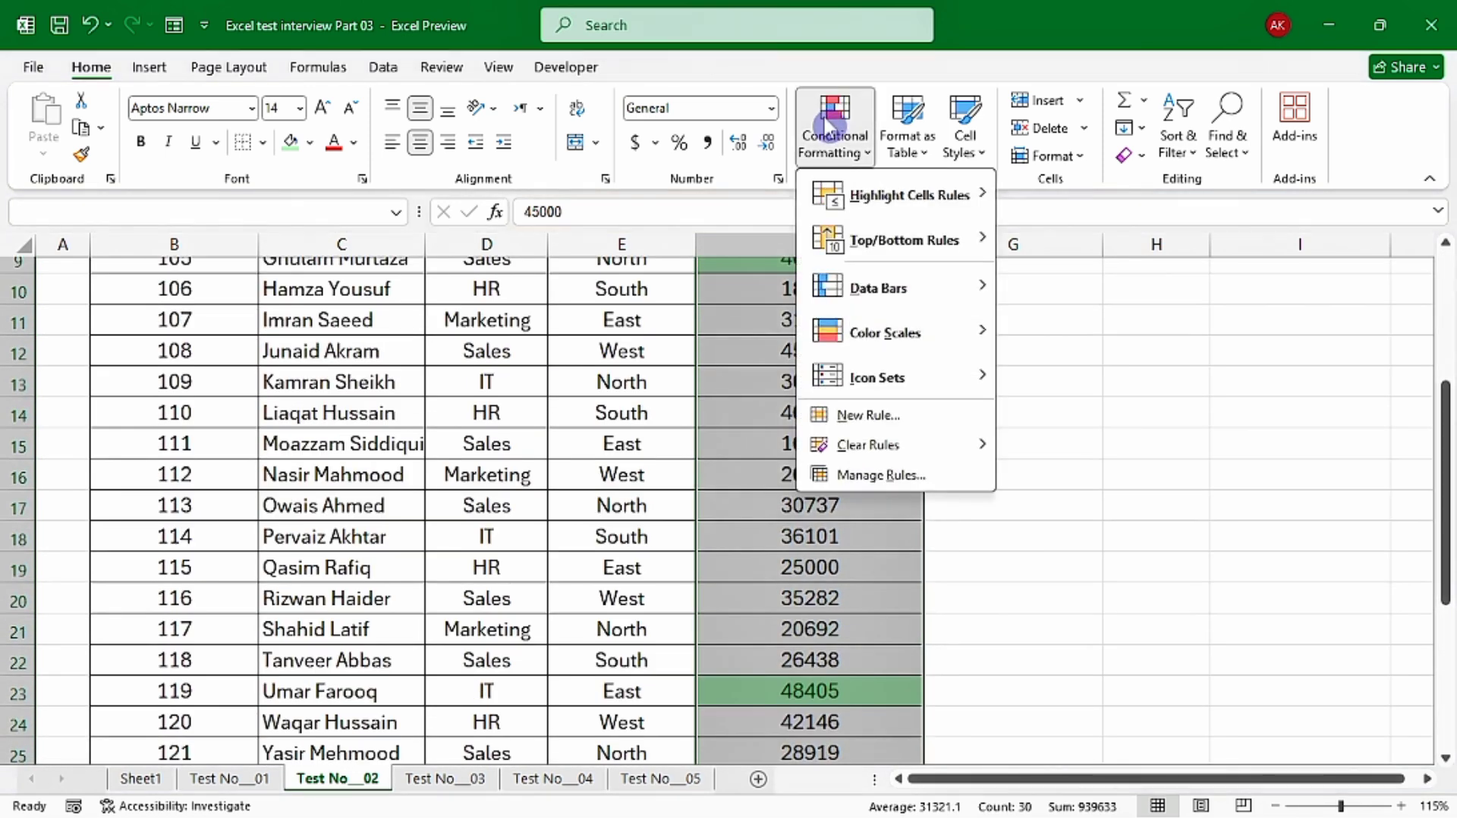
mouse_move(873, 254)
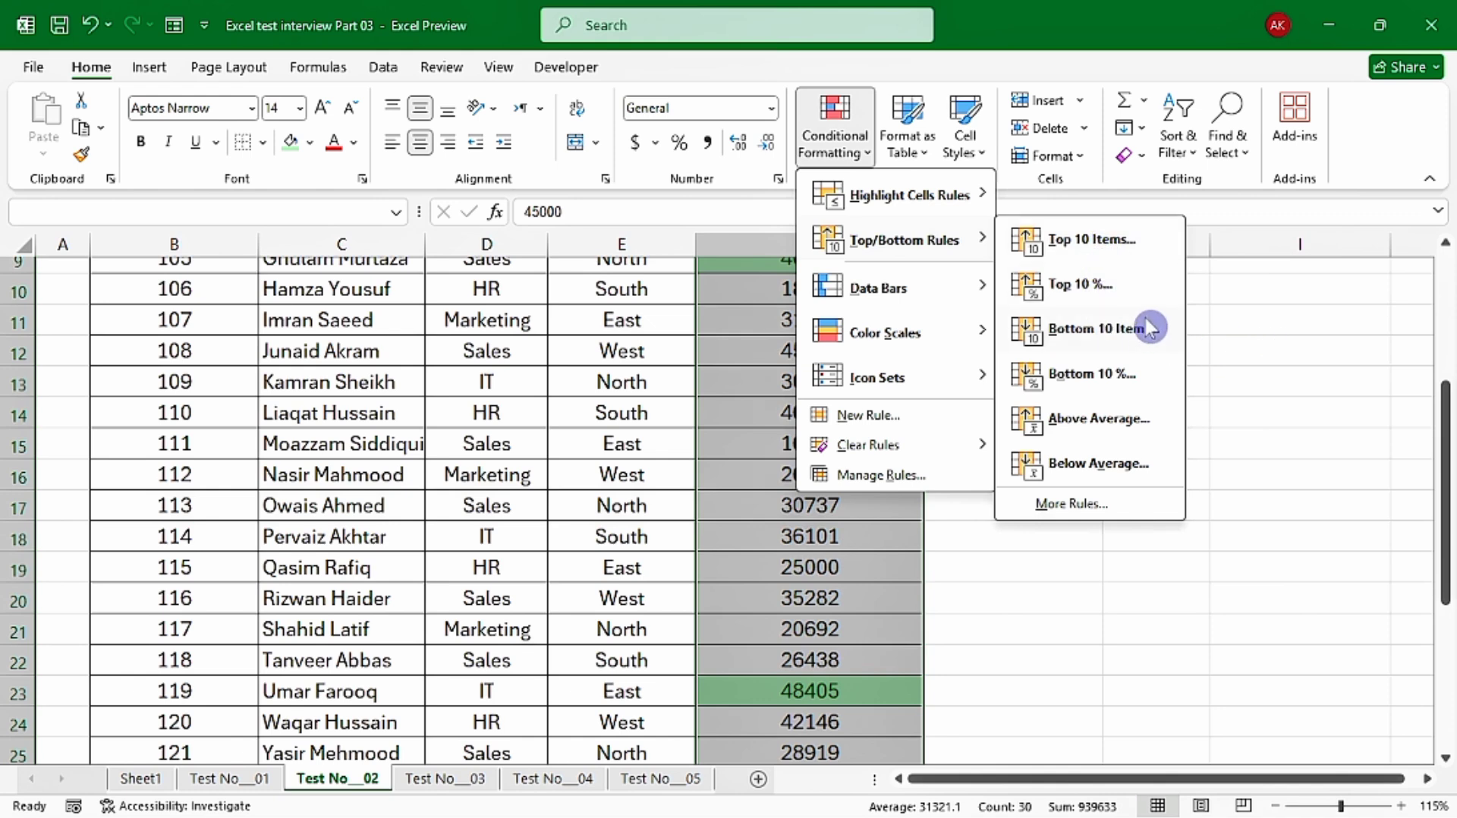
left_click(1091, 395)
scroll(1032, 402, "up", 3)
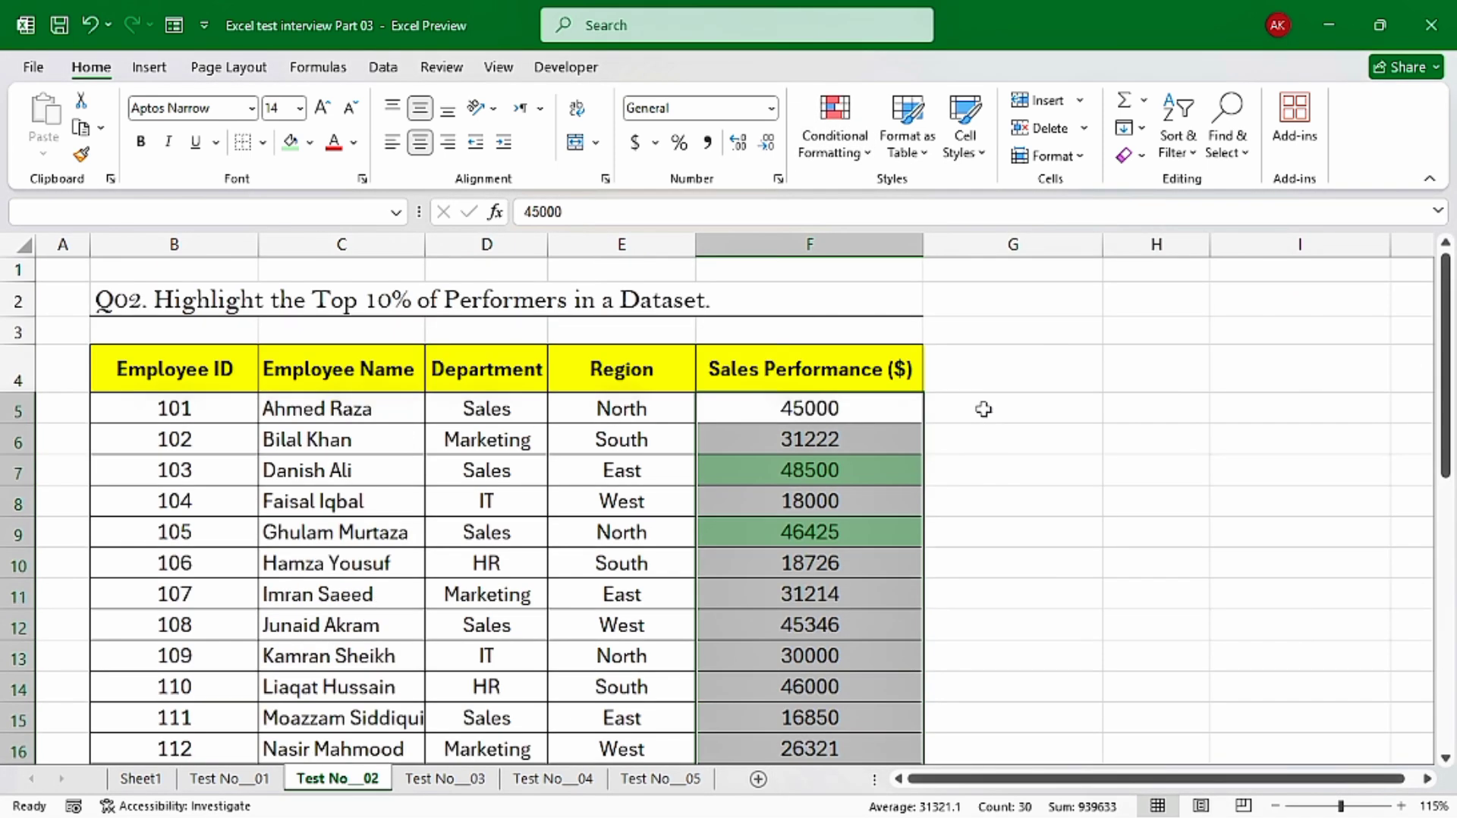
left_click(840, 413)
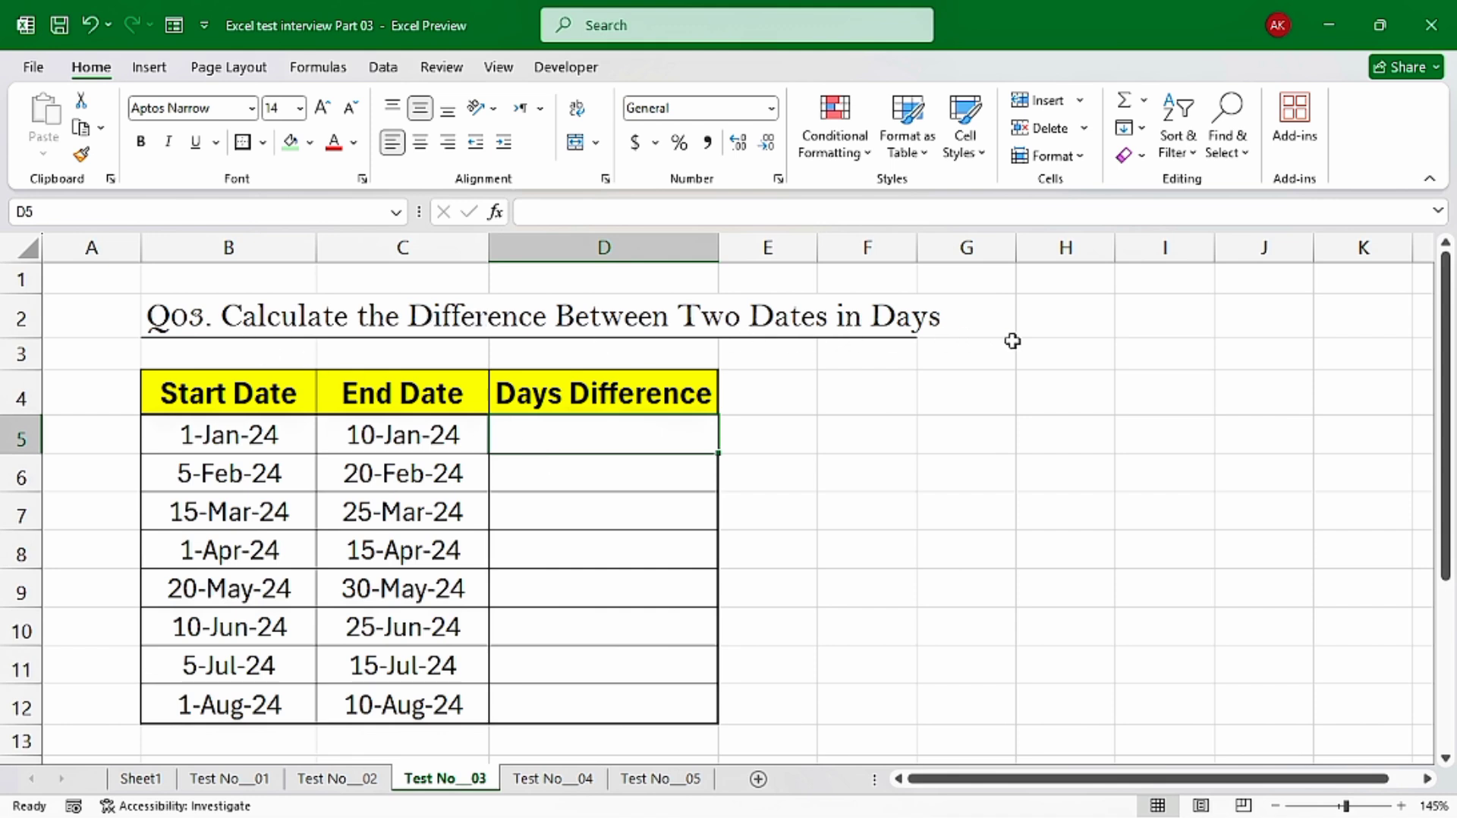
On the Test No__03 sheet, try calculating the first row's Days Difference in D5 with =TEXT(C5-B5,"D")
left_click_drag(258, 431, 429, 434)
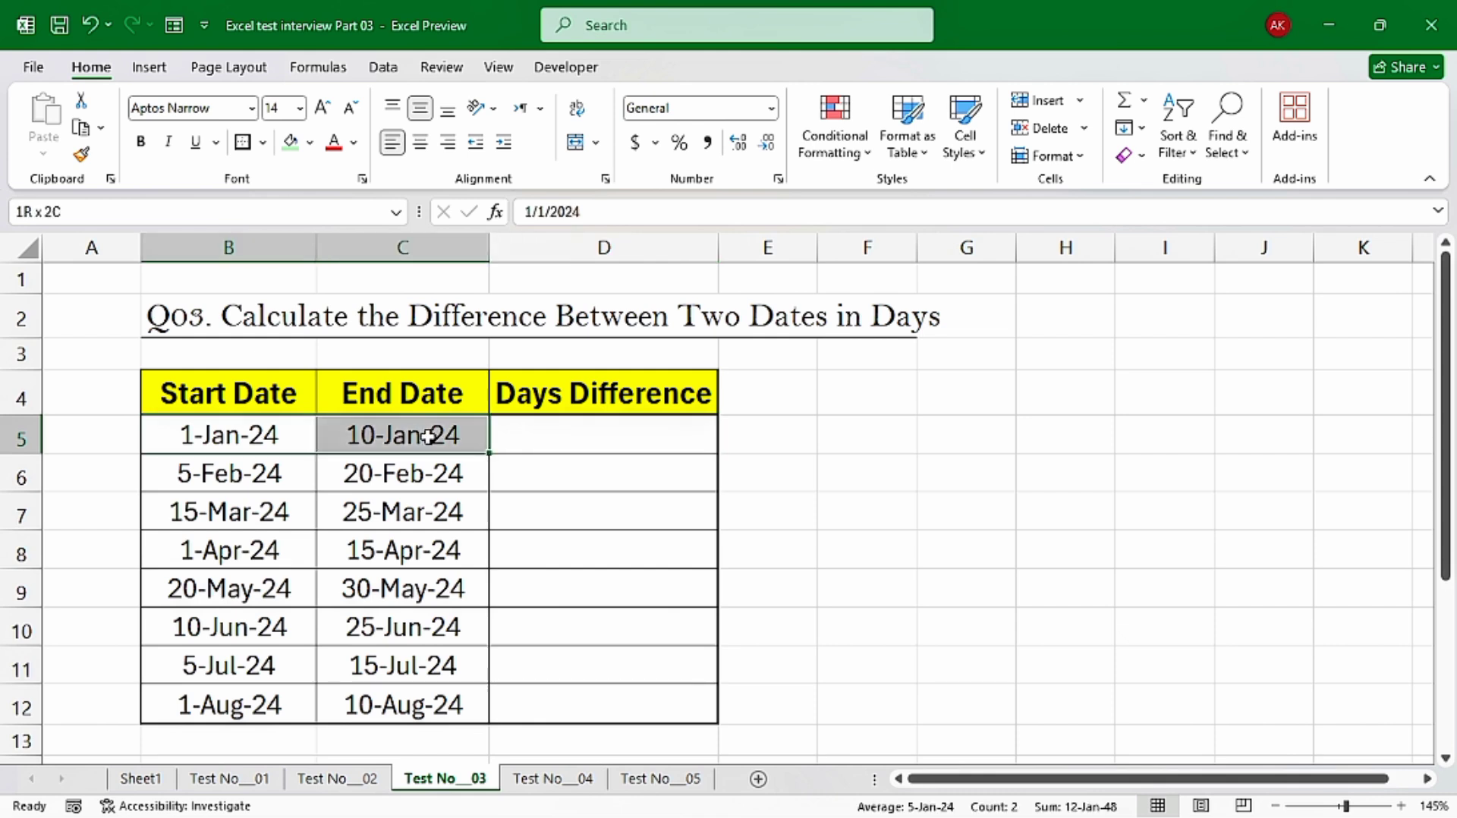
left_click(612, 430)
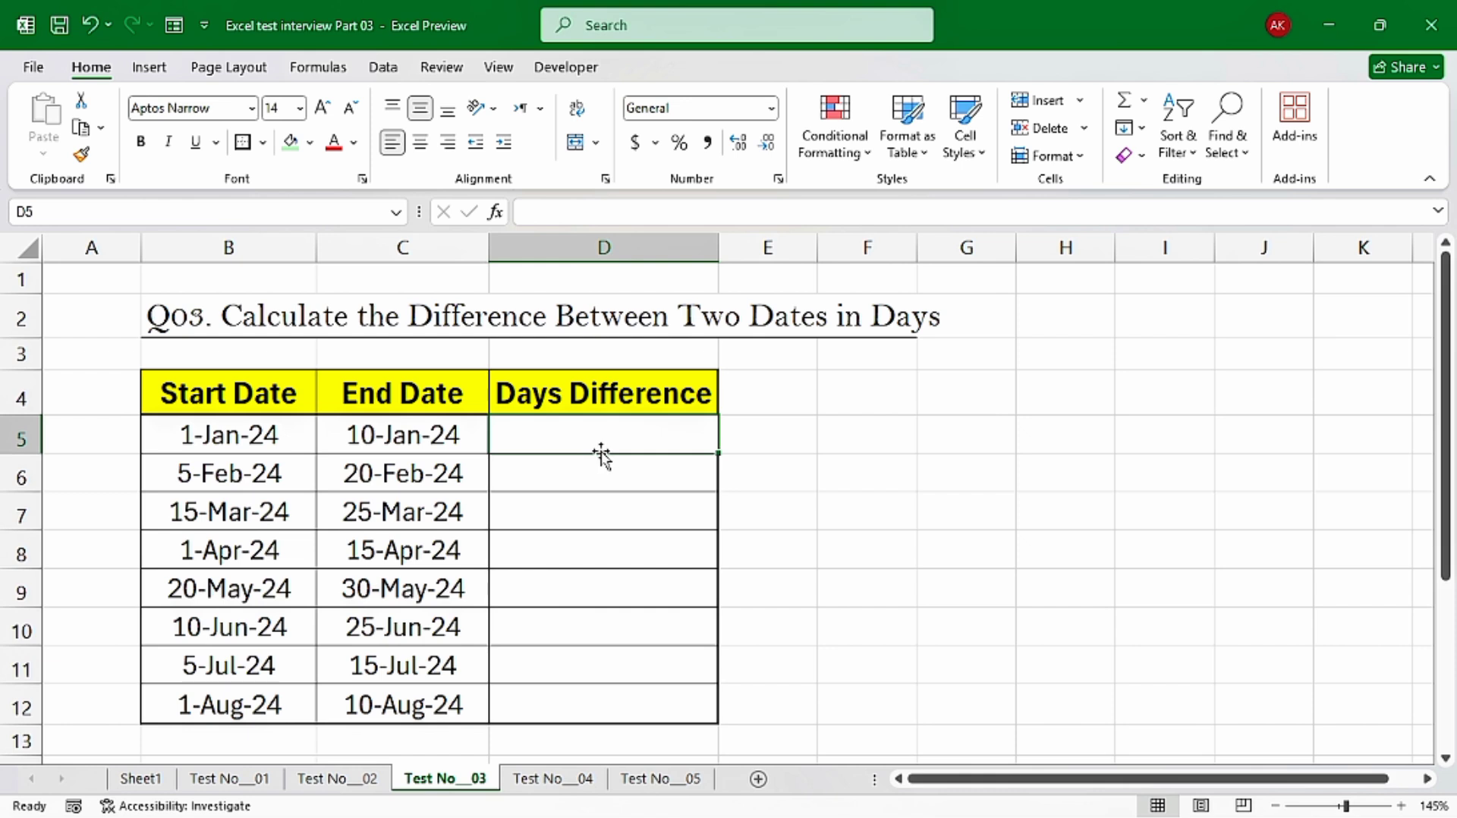
type("=te")
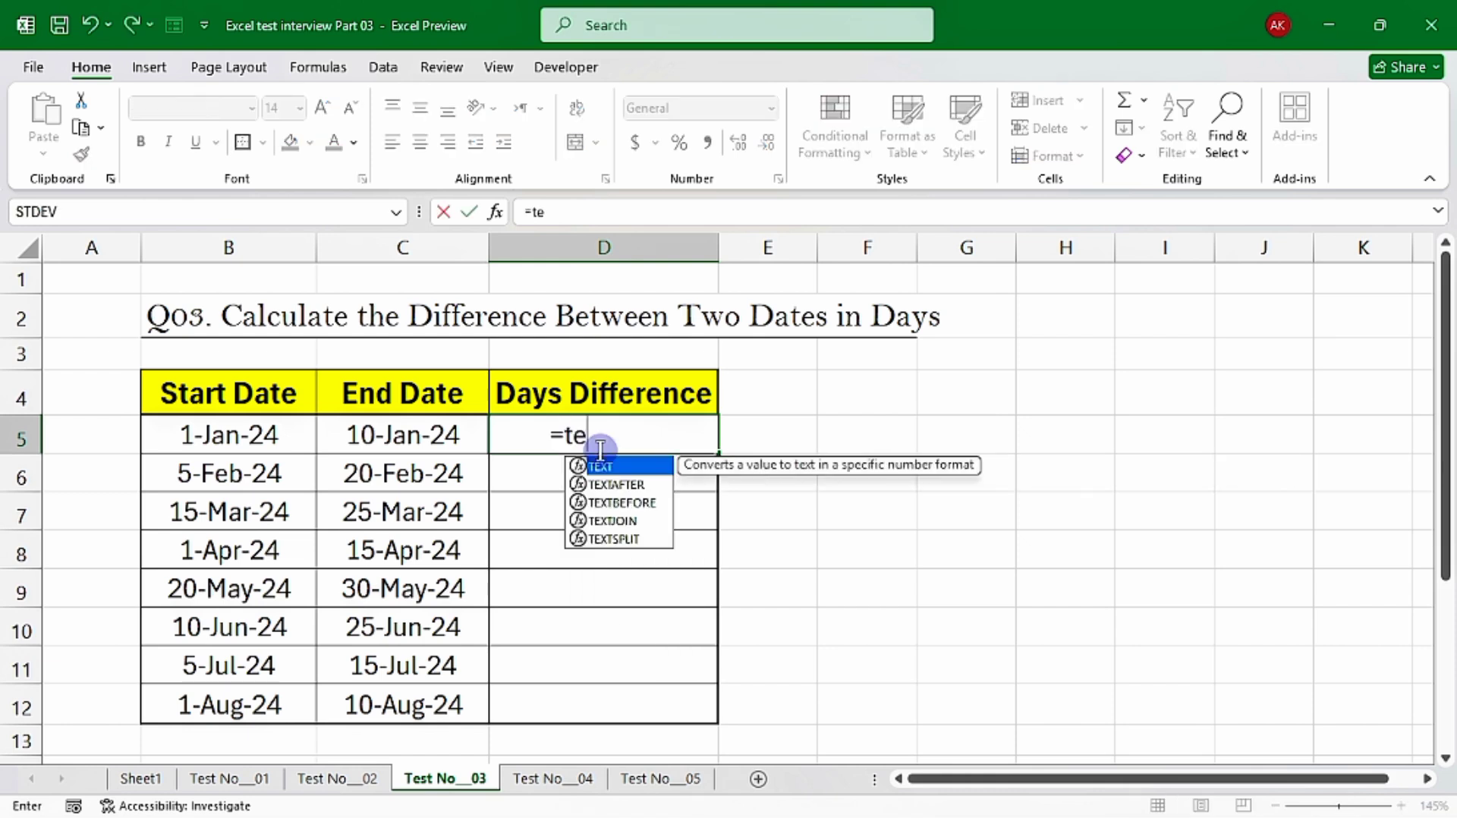
type("xt")
key("Tab")
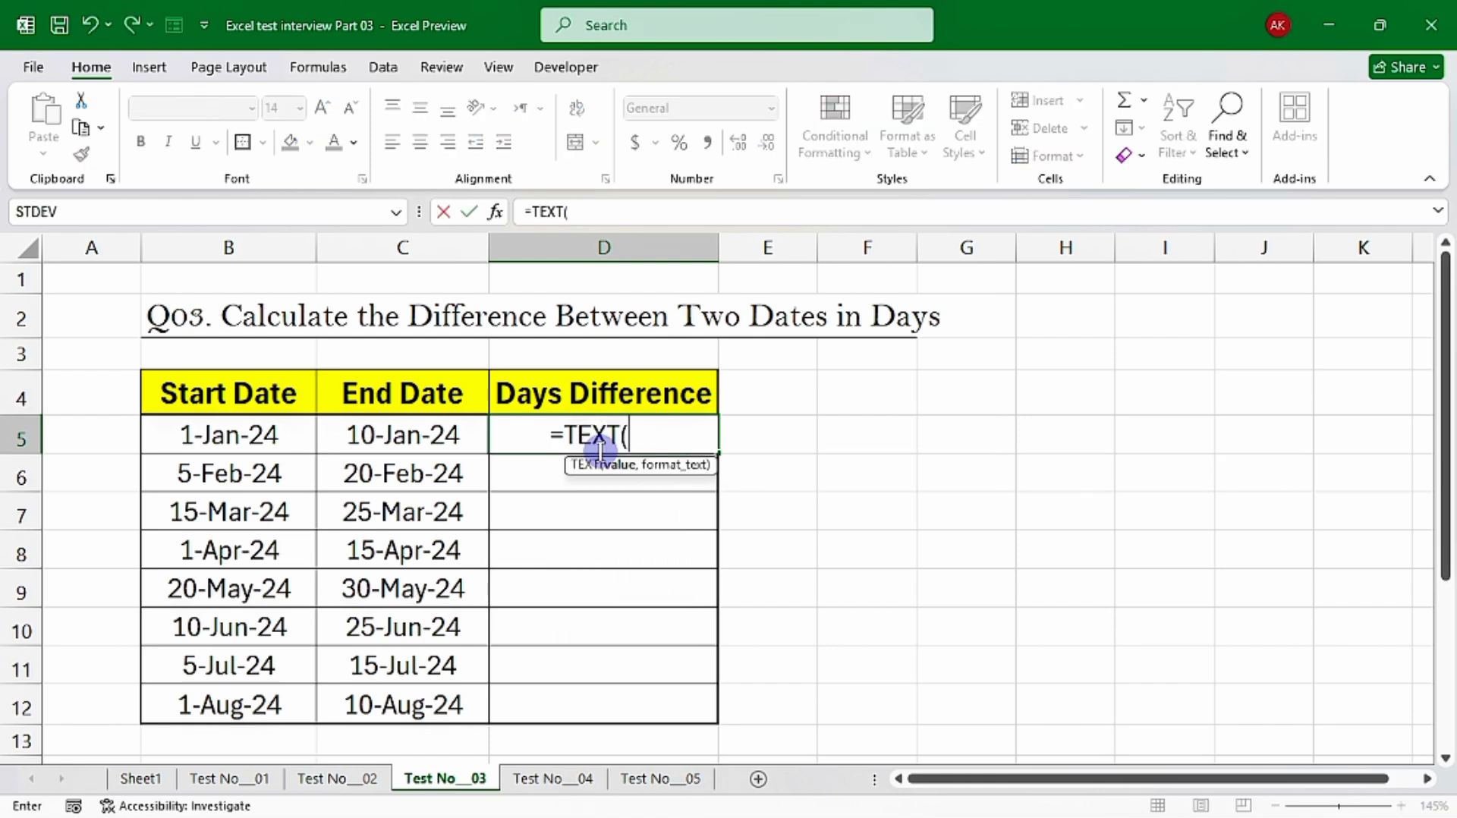
left_click(426, 430)
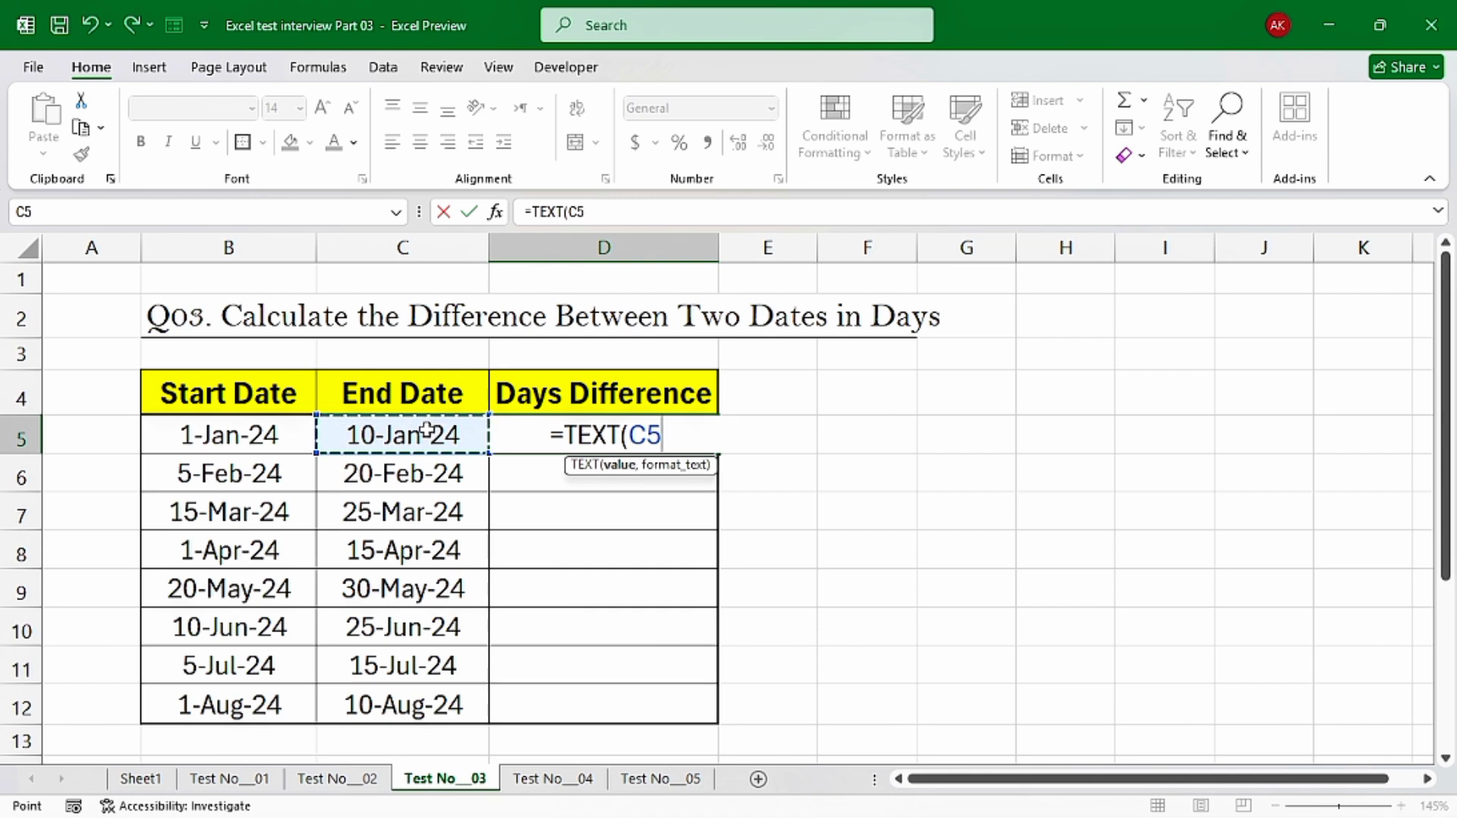
type("-")
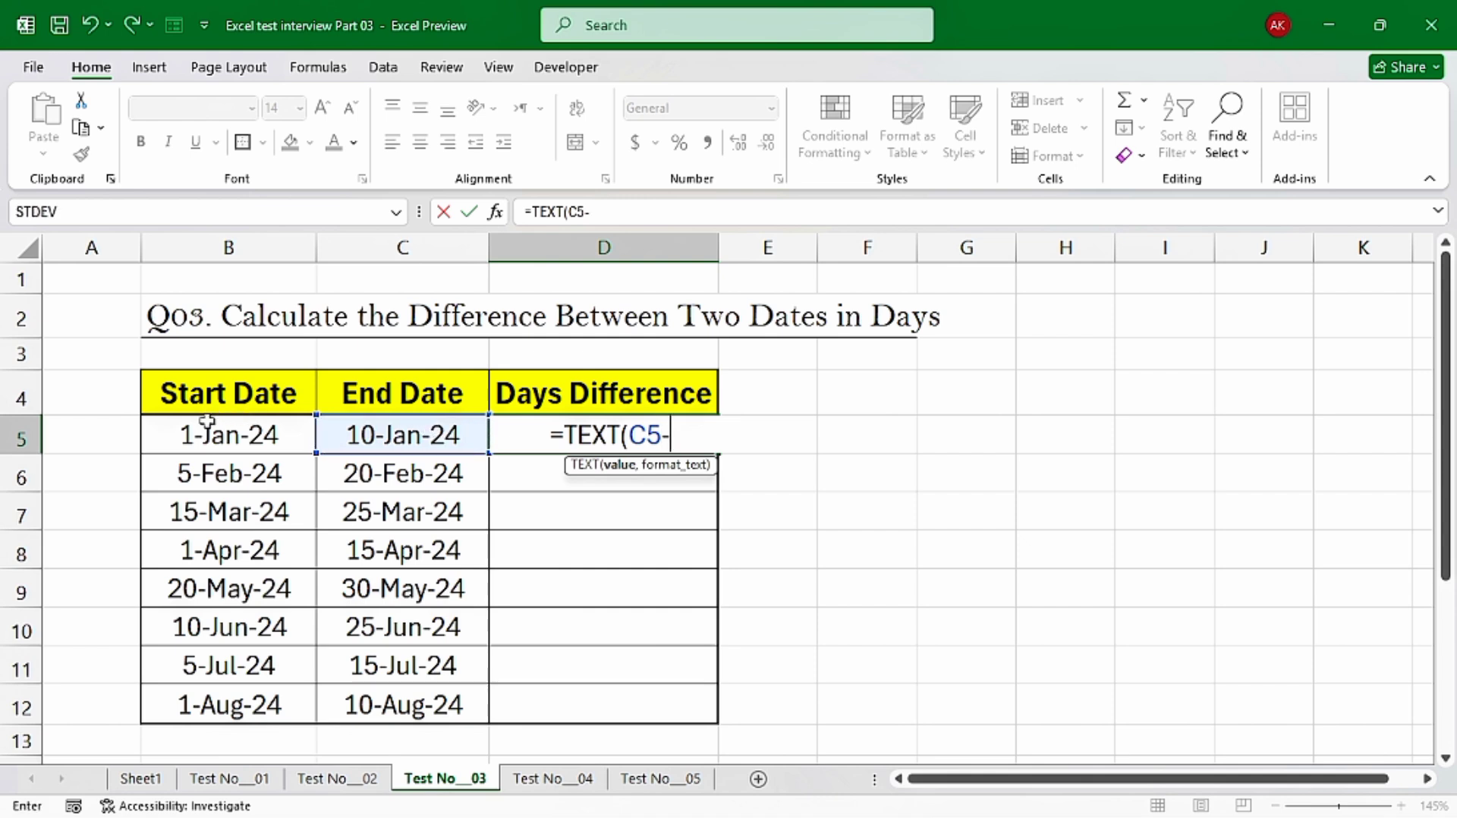
left_click(208, 422)
type(",")
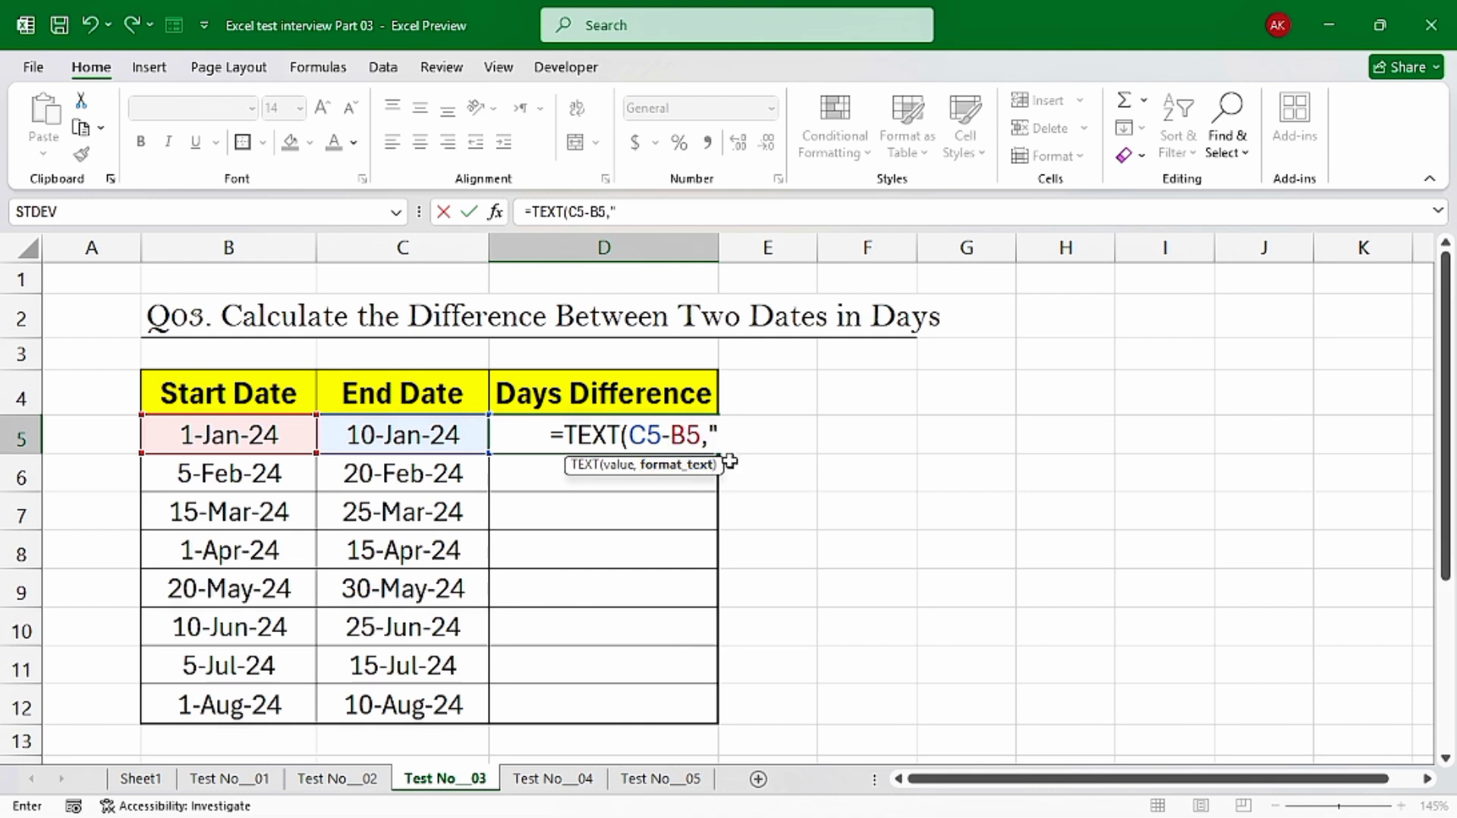
type("D\")")
key("Return")
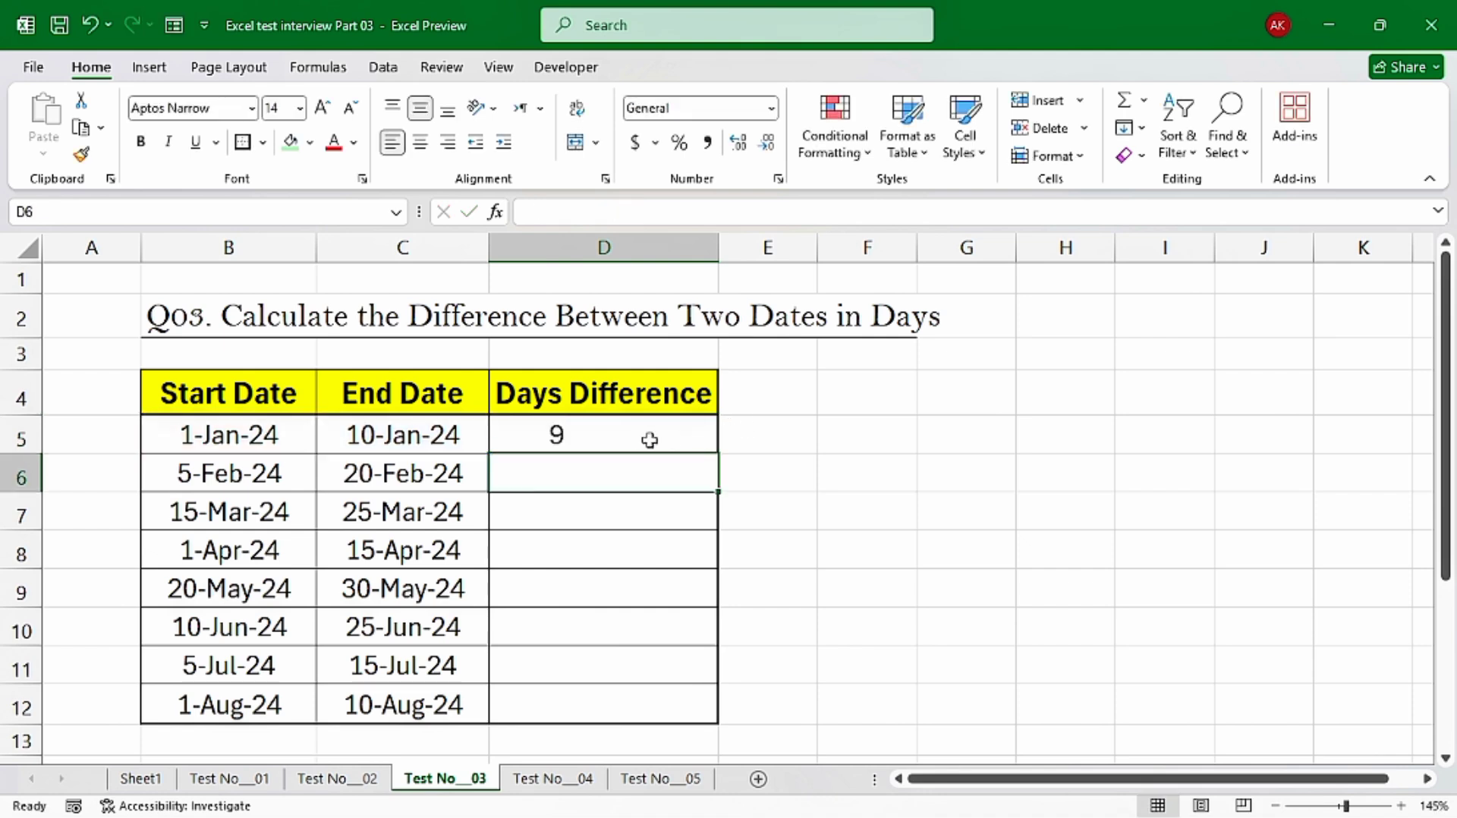
Clear the TEXT formula from the first Days Difference cell, D5
left_click(622, 434)
left_click_drag(718, 452, 688, 459)
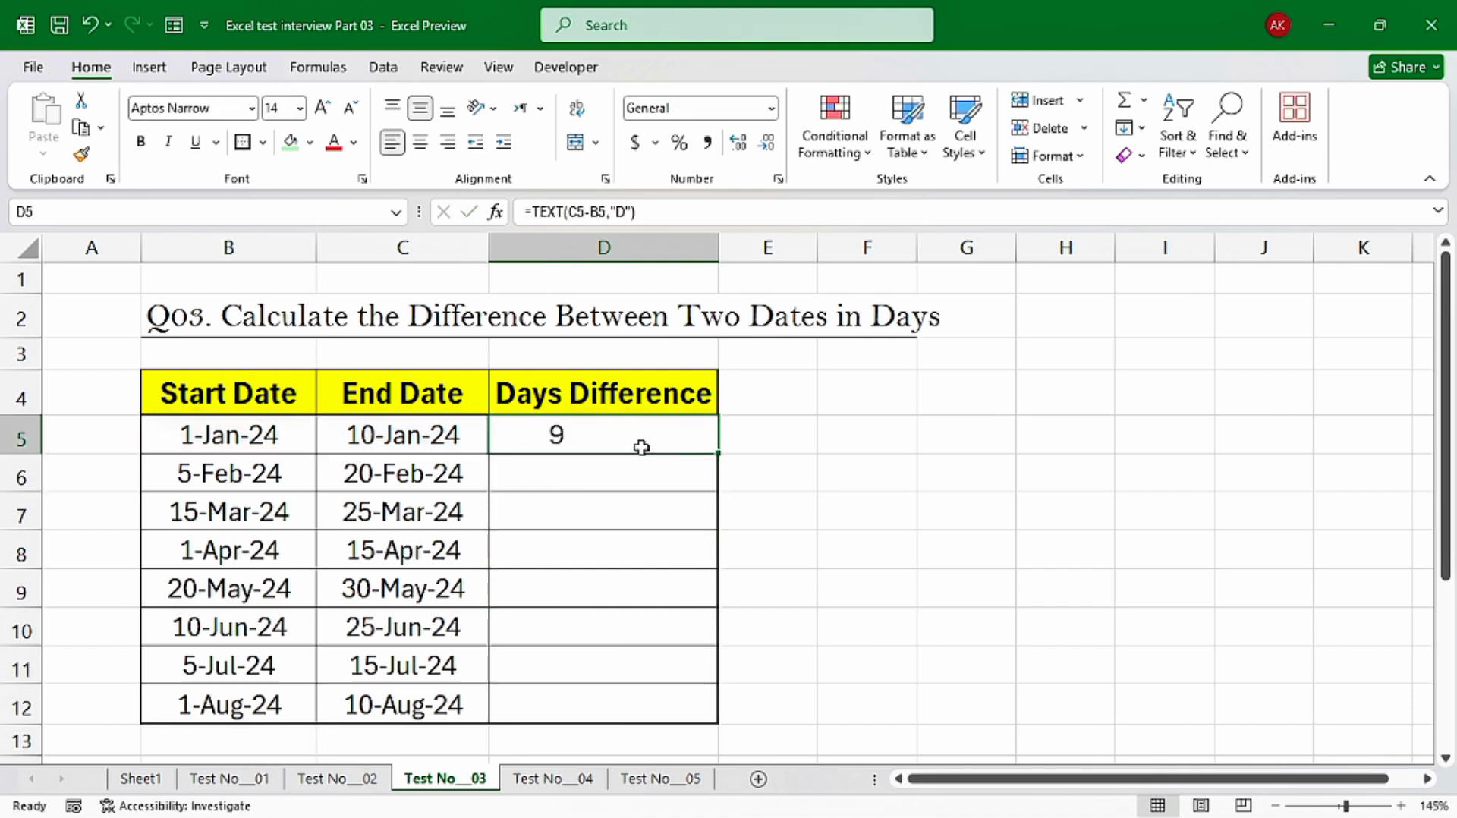
key("Delete")
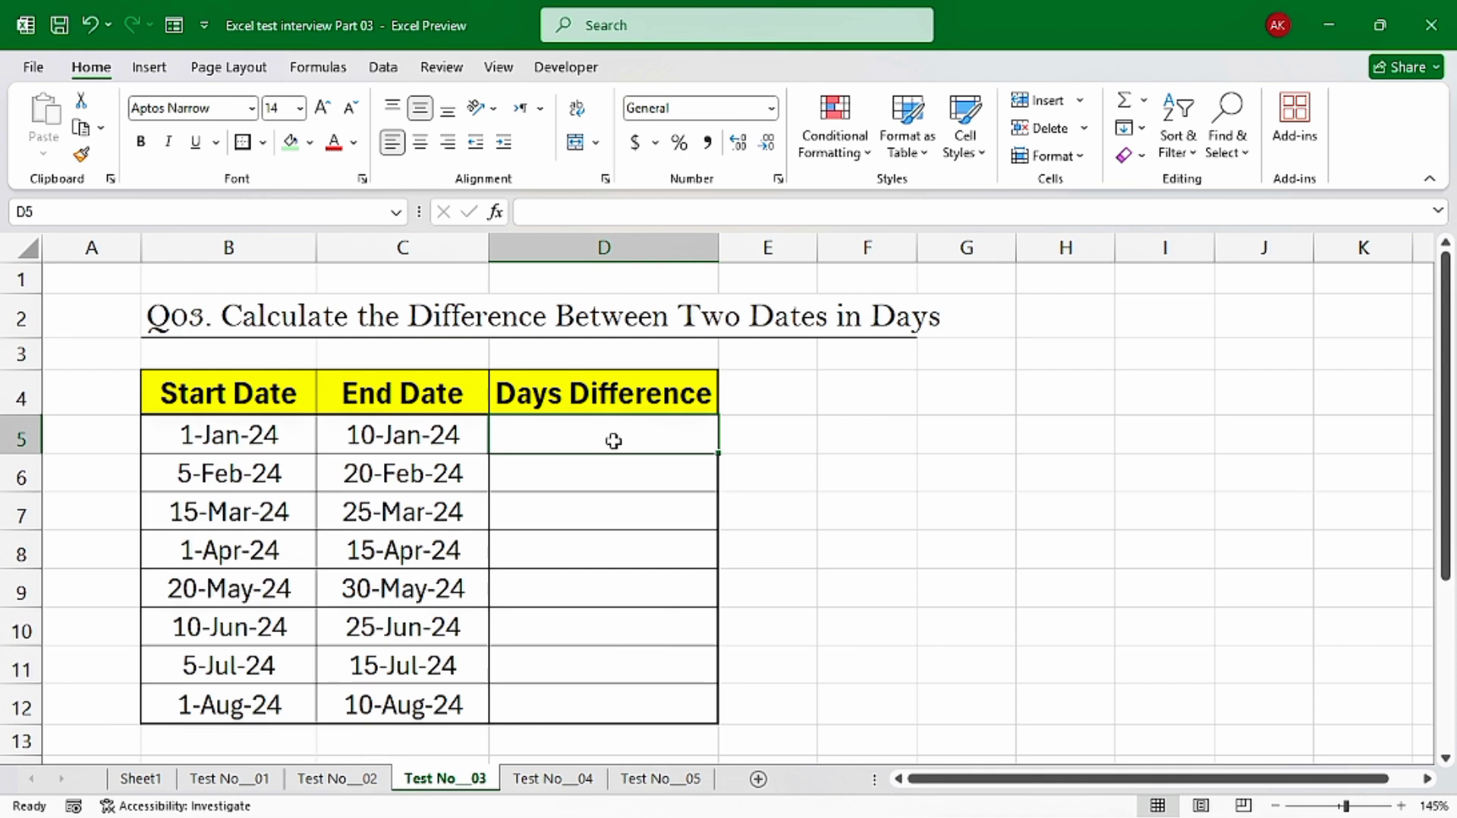
Calculate the Days Difference in D5 with =C5-B5 and fill the formula down to D12
type("=")
left_click(395, 435)
type("-")
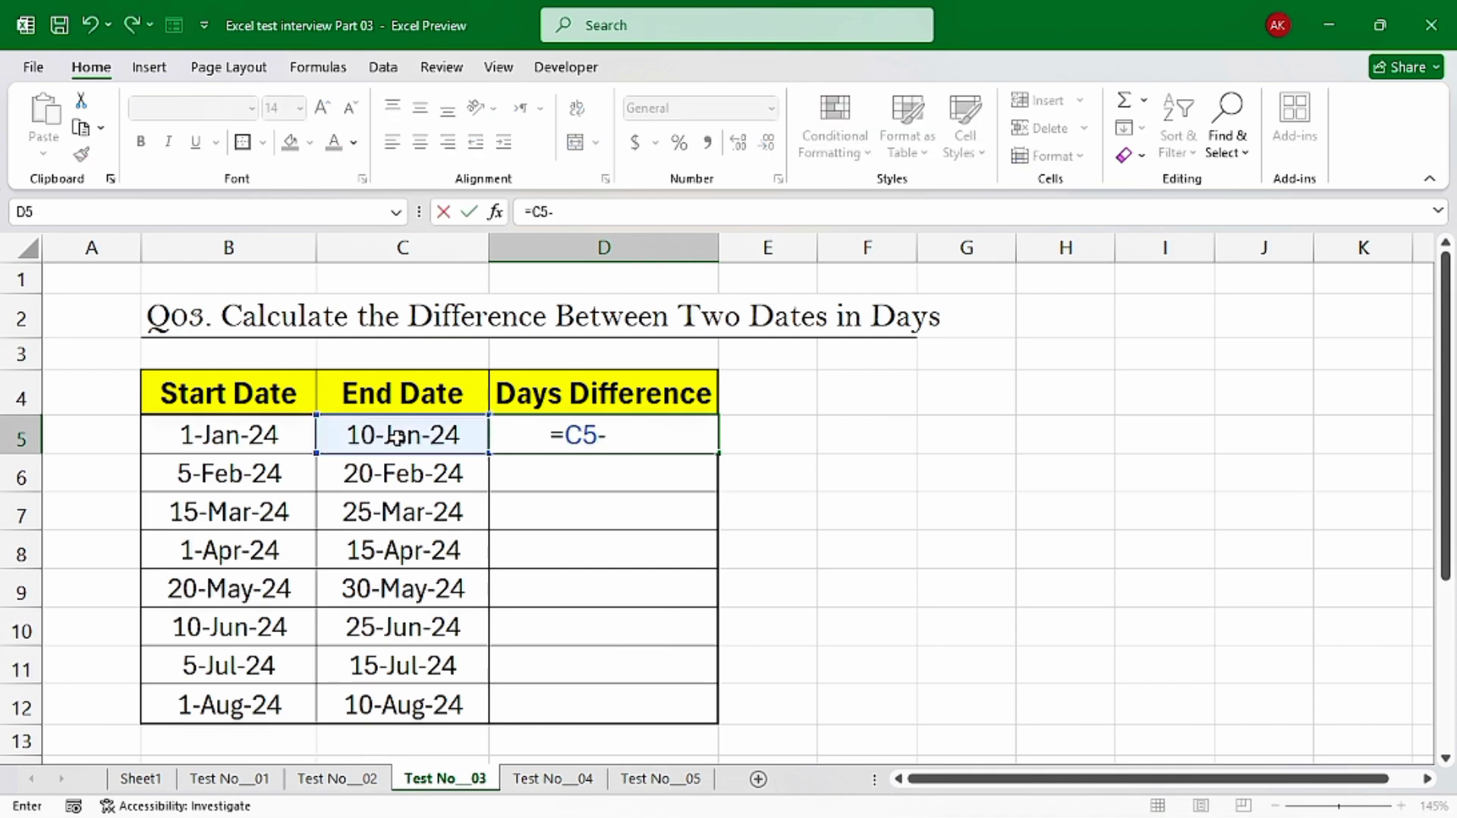
left_click(225, 436)
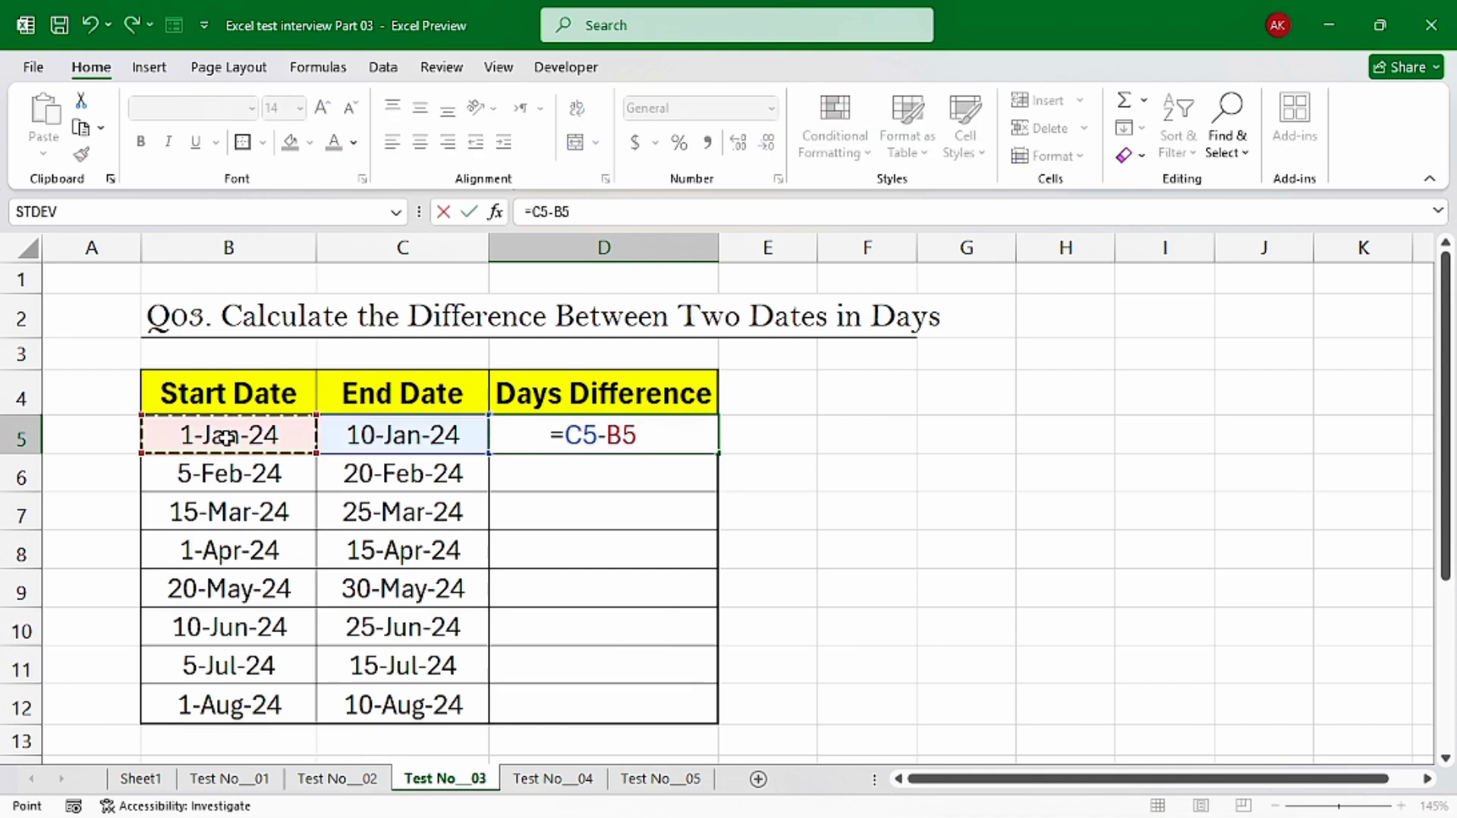
key("Return")
left_click(640, 439)
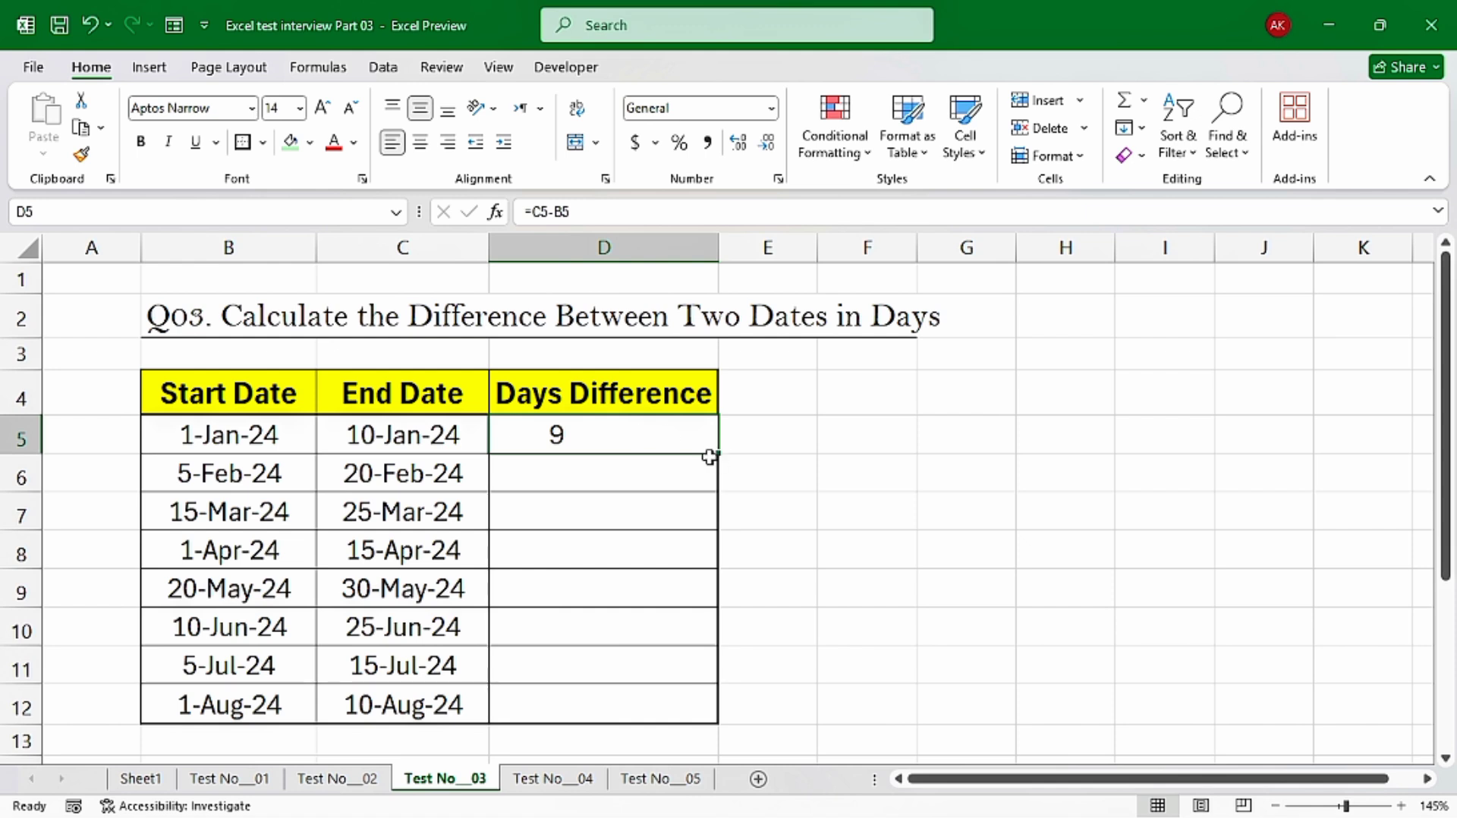
left_click_drag(716, 455, 716, 725)
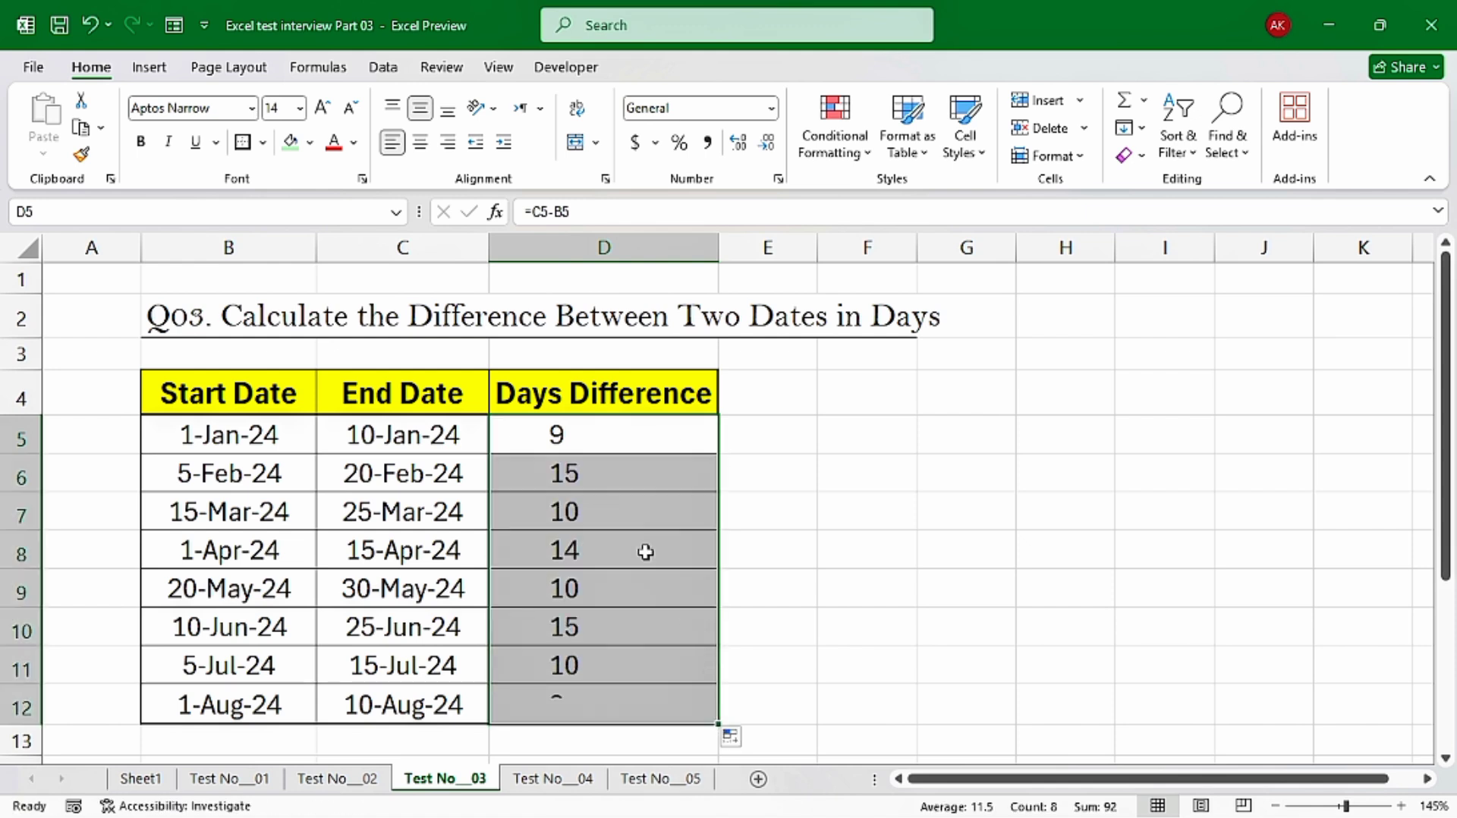
left_click(640, 447)
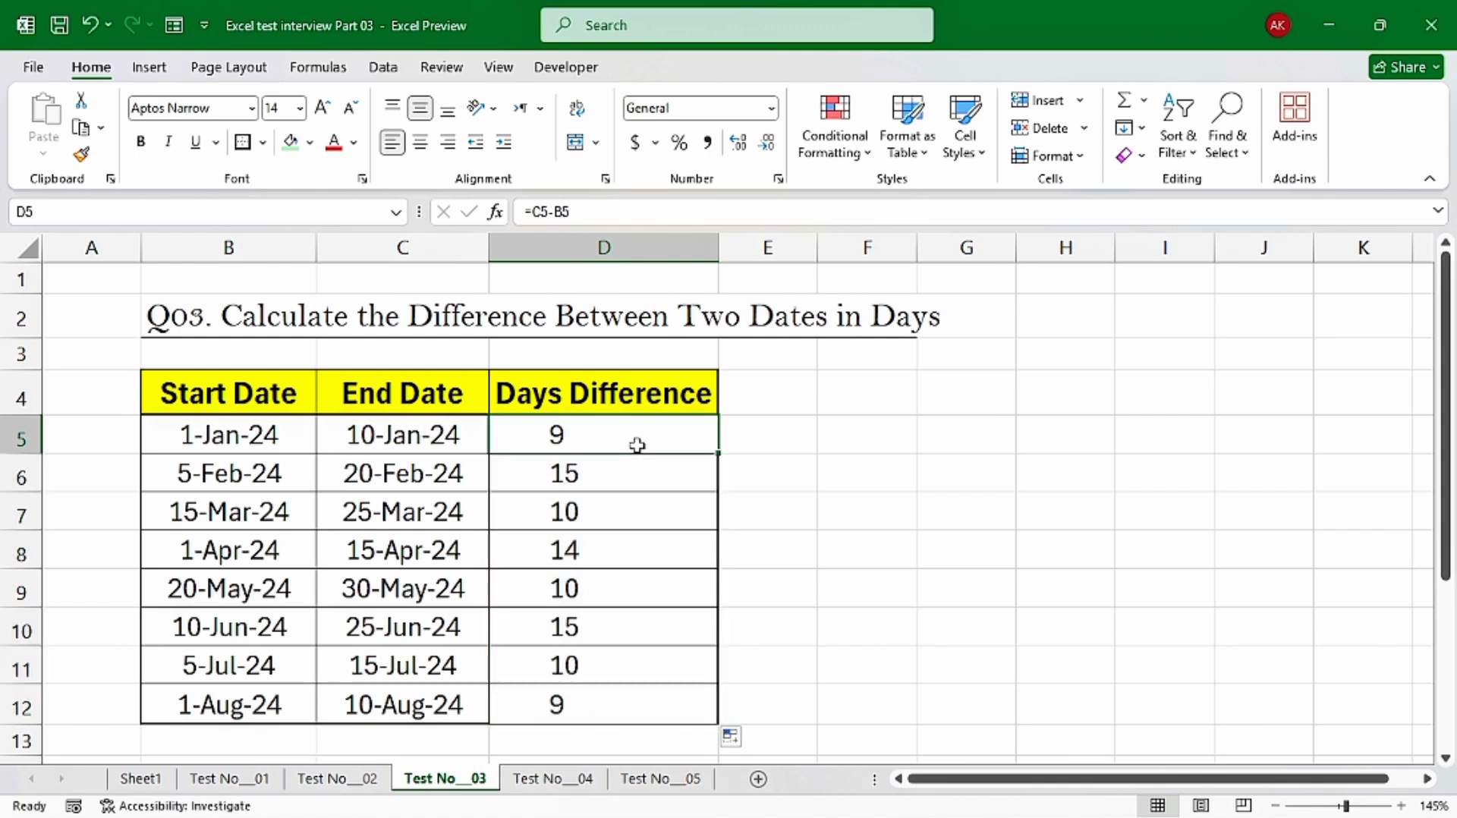
left_click(668, 671)
left_click(669, 702)
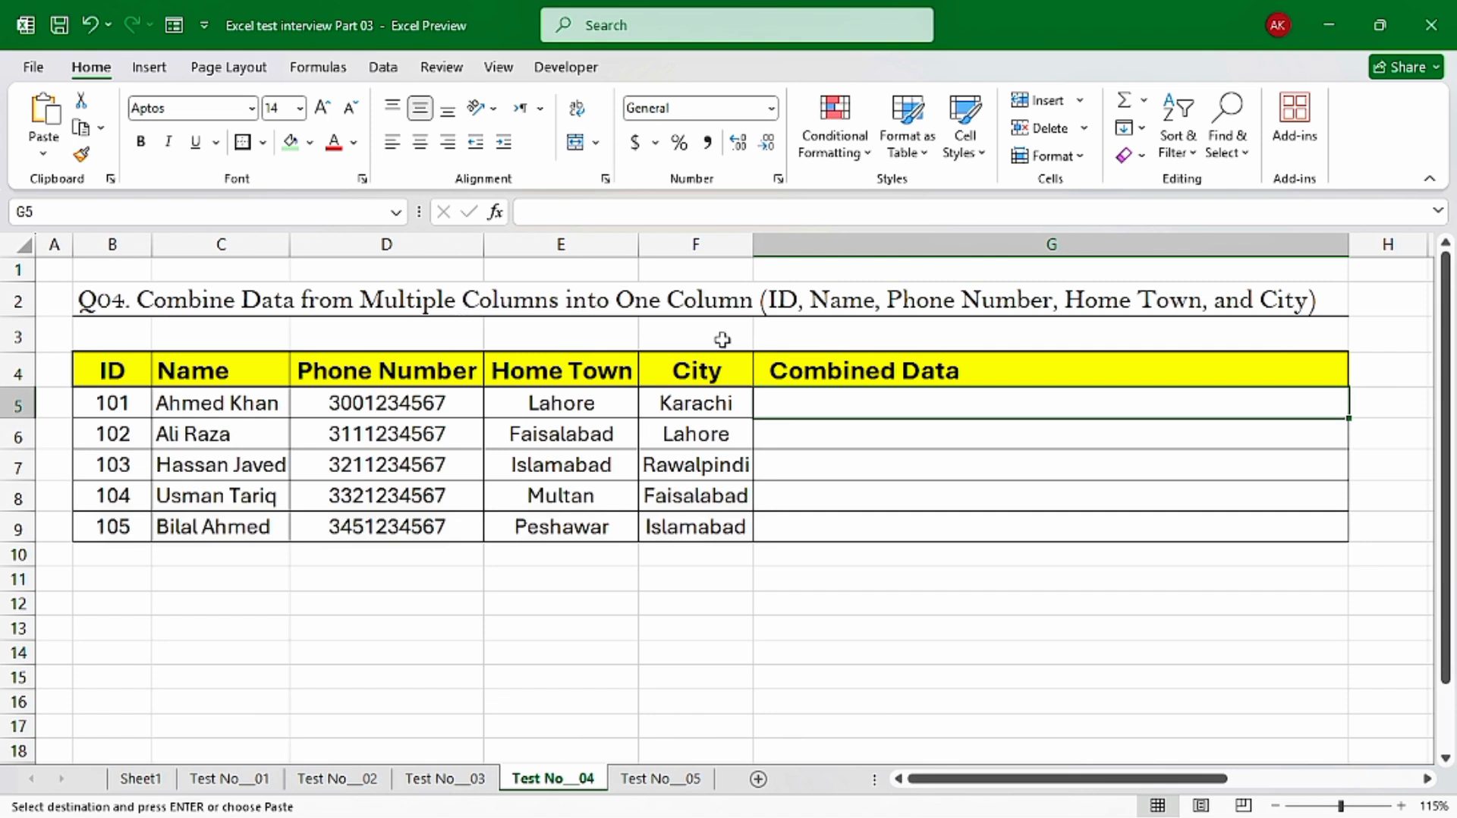
On the Test No__04 sheet, paste the first row's hyphen-joined ID, name, phone number, home town and city as values into G5
left_click_drag(122, 406, 657, 410)
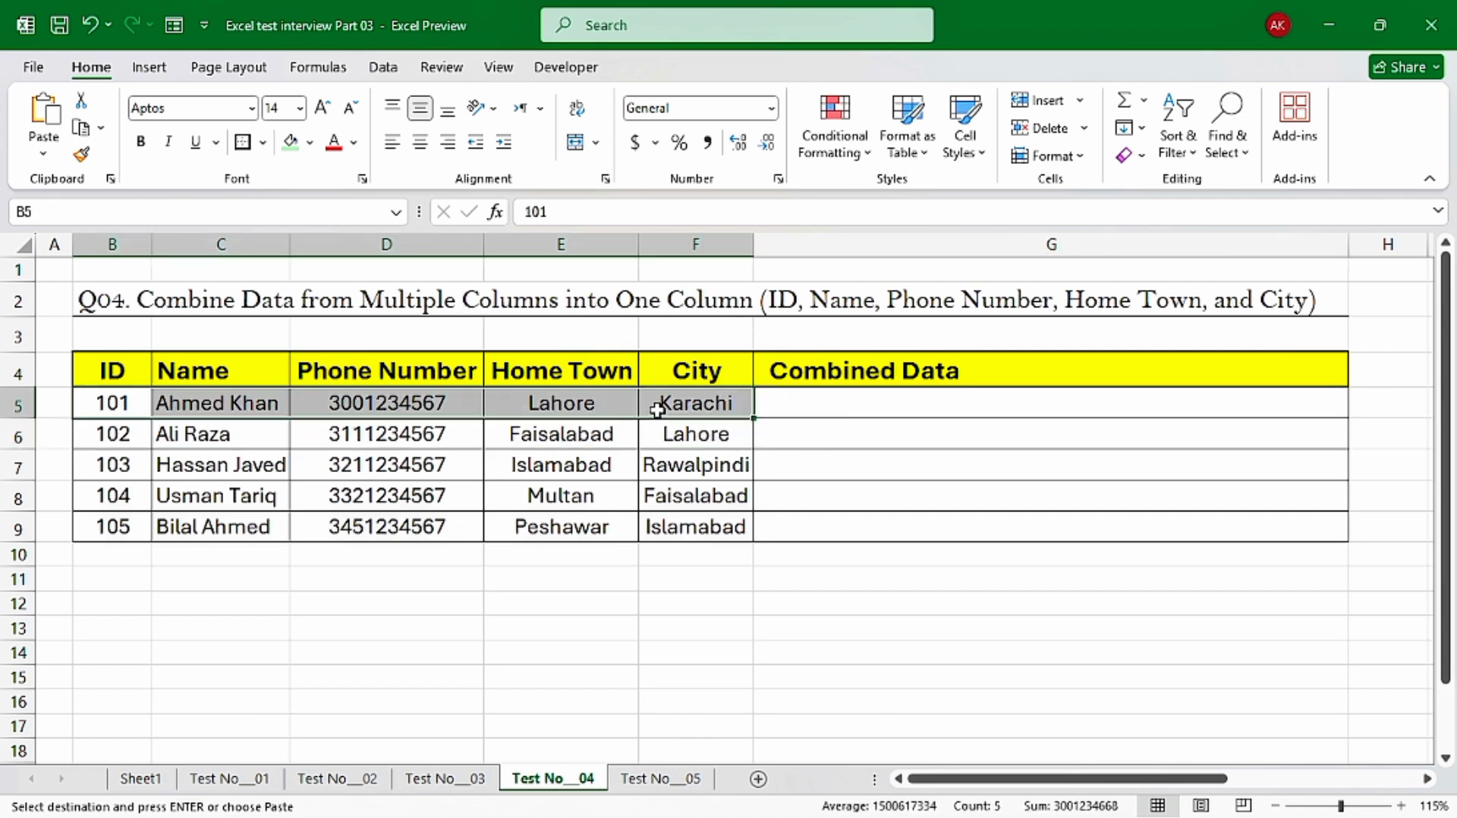
left_click(868, 403)
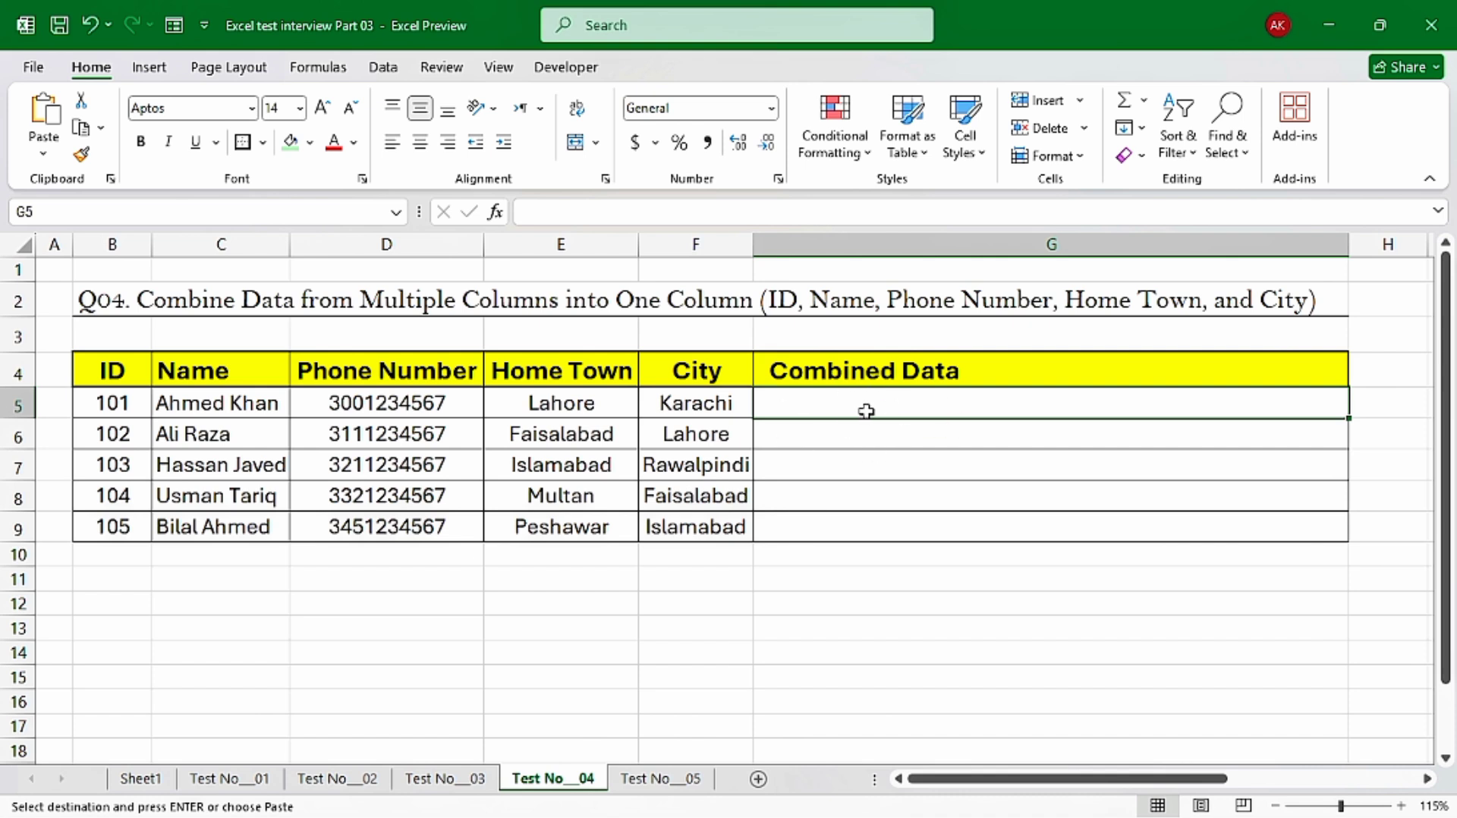
left_click_drag(120, 406, 728, 437)
left_click(781, 398)
key("ctrl+v")
key("Escape")
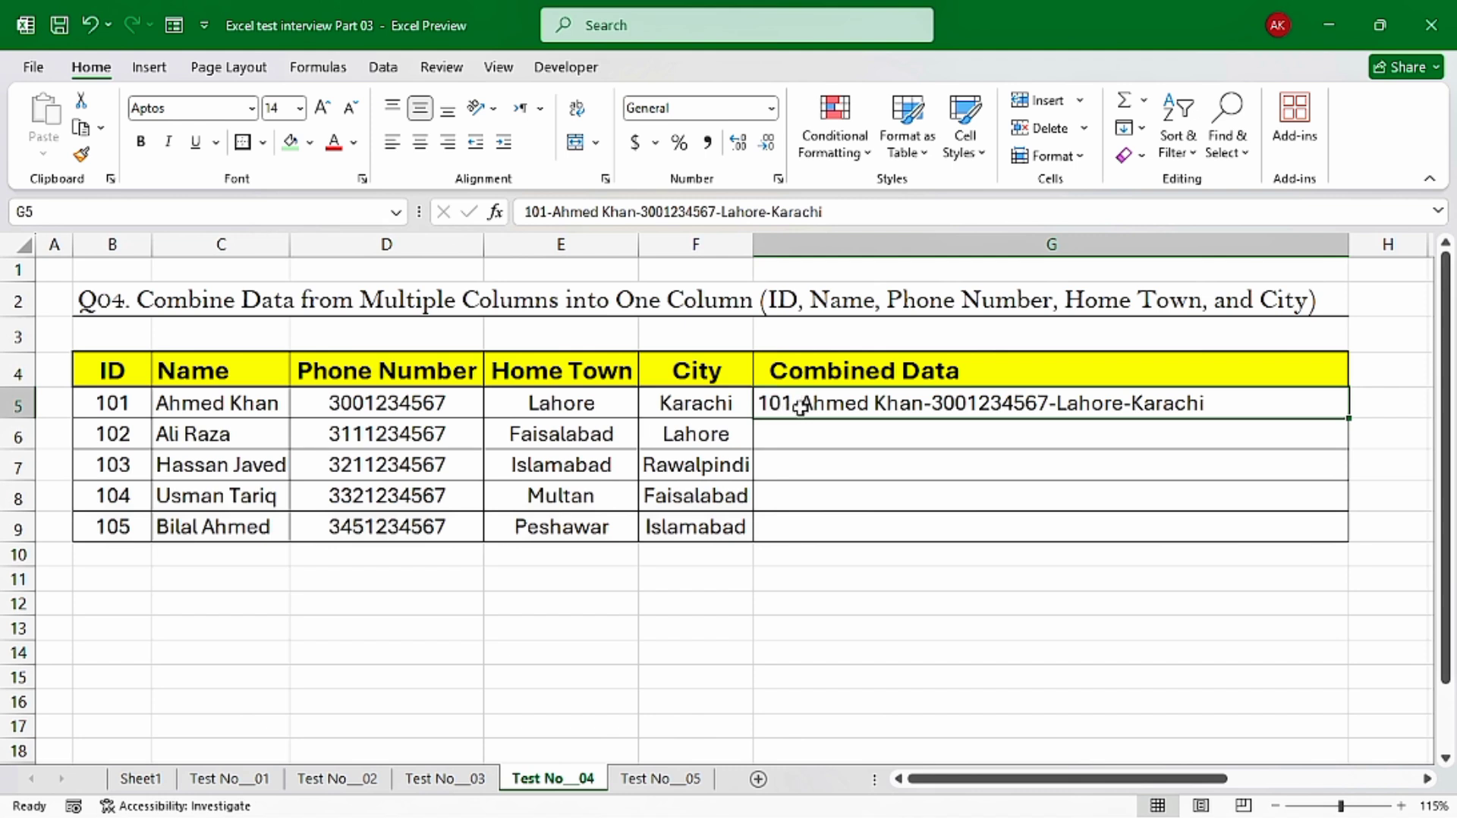
Flash Fill the remaining Combined Data cells G6:G9 following the hyphen-separated pattern of G5
left_click(834, 445)
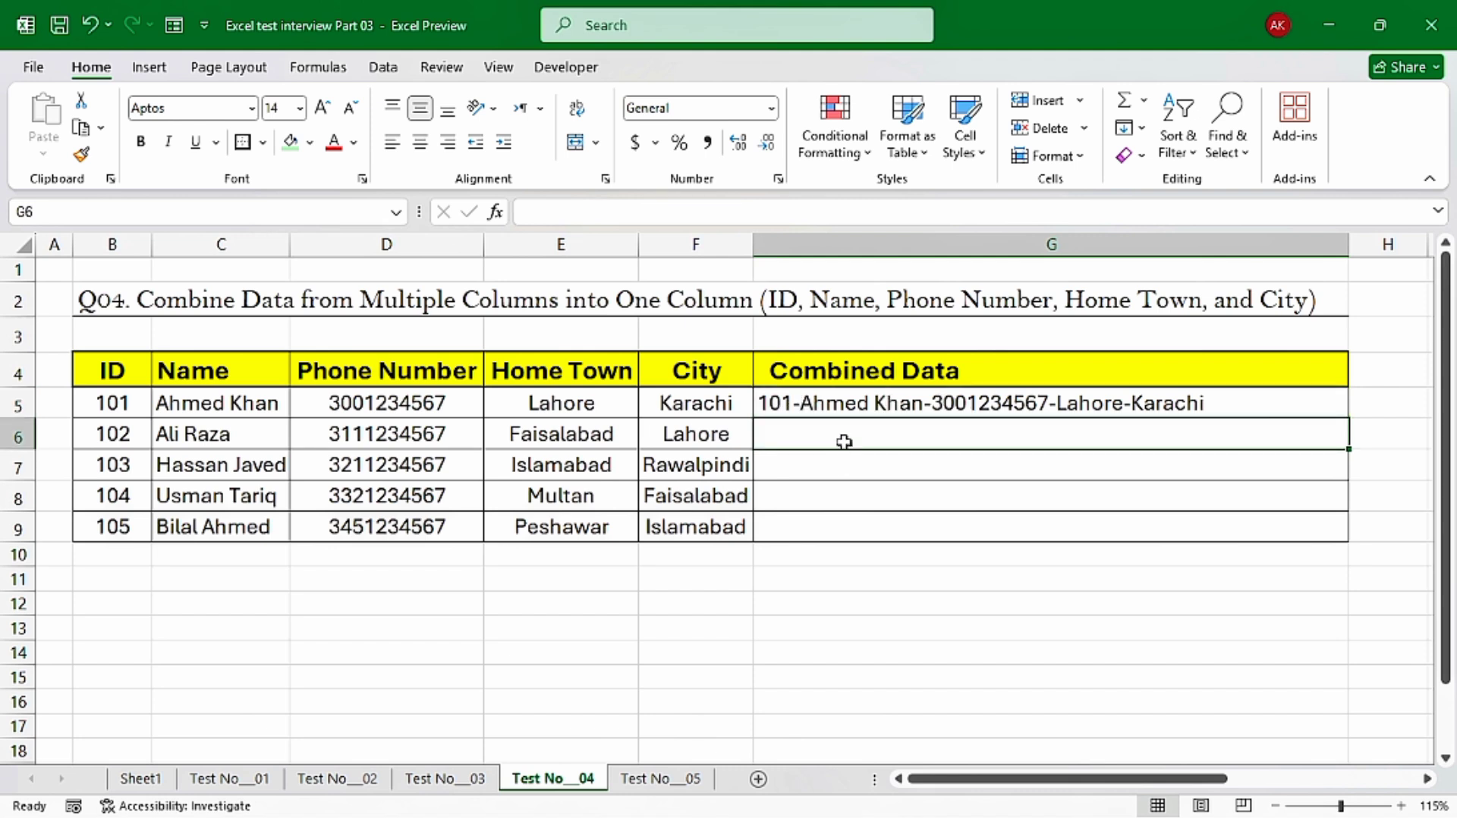
key("ctrl+e")
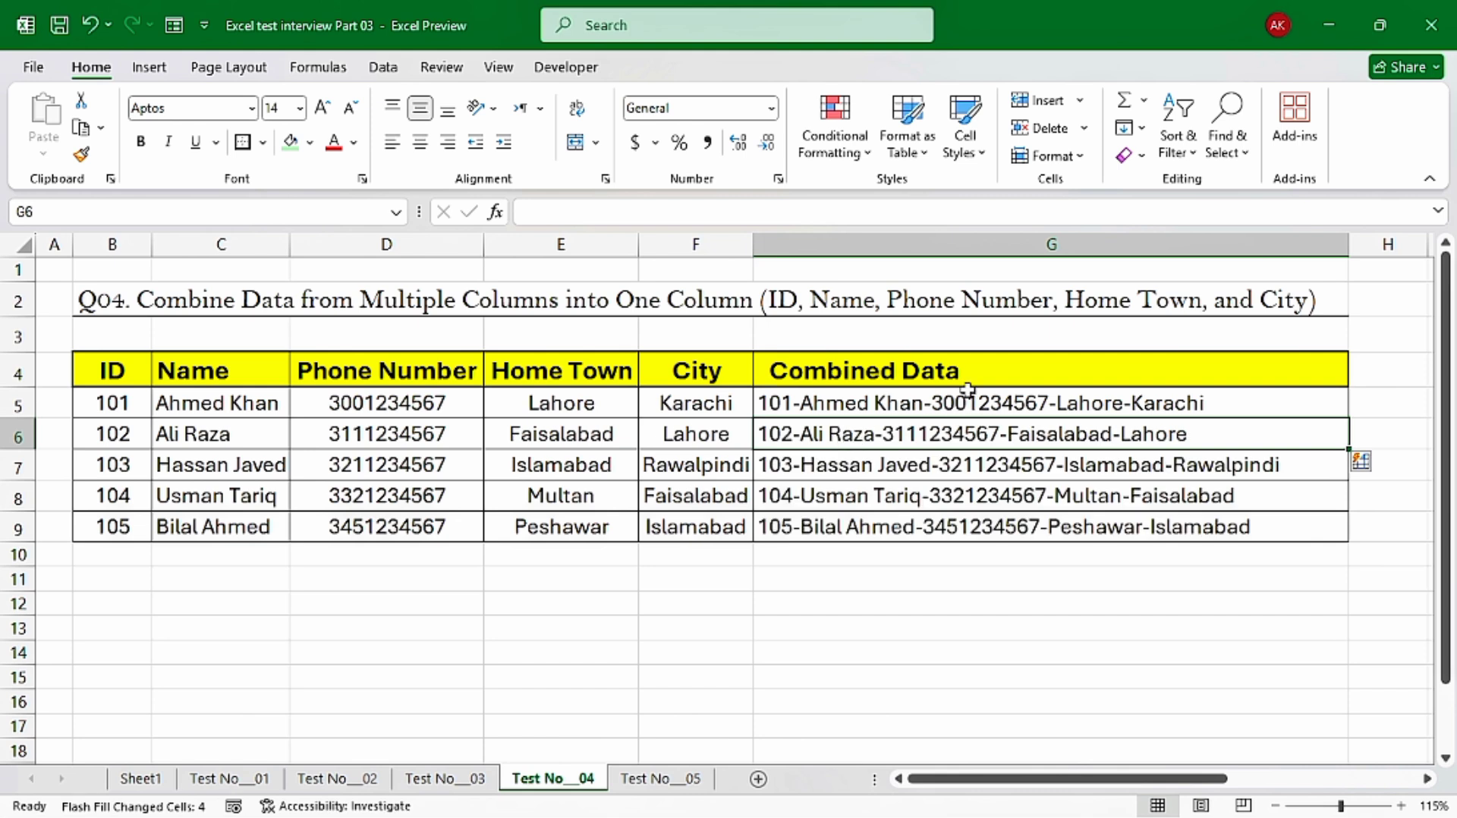
left_click_drag(968, 392, 957, 516)
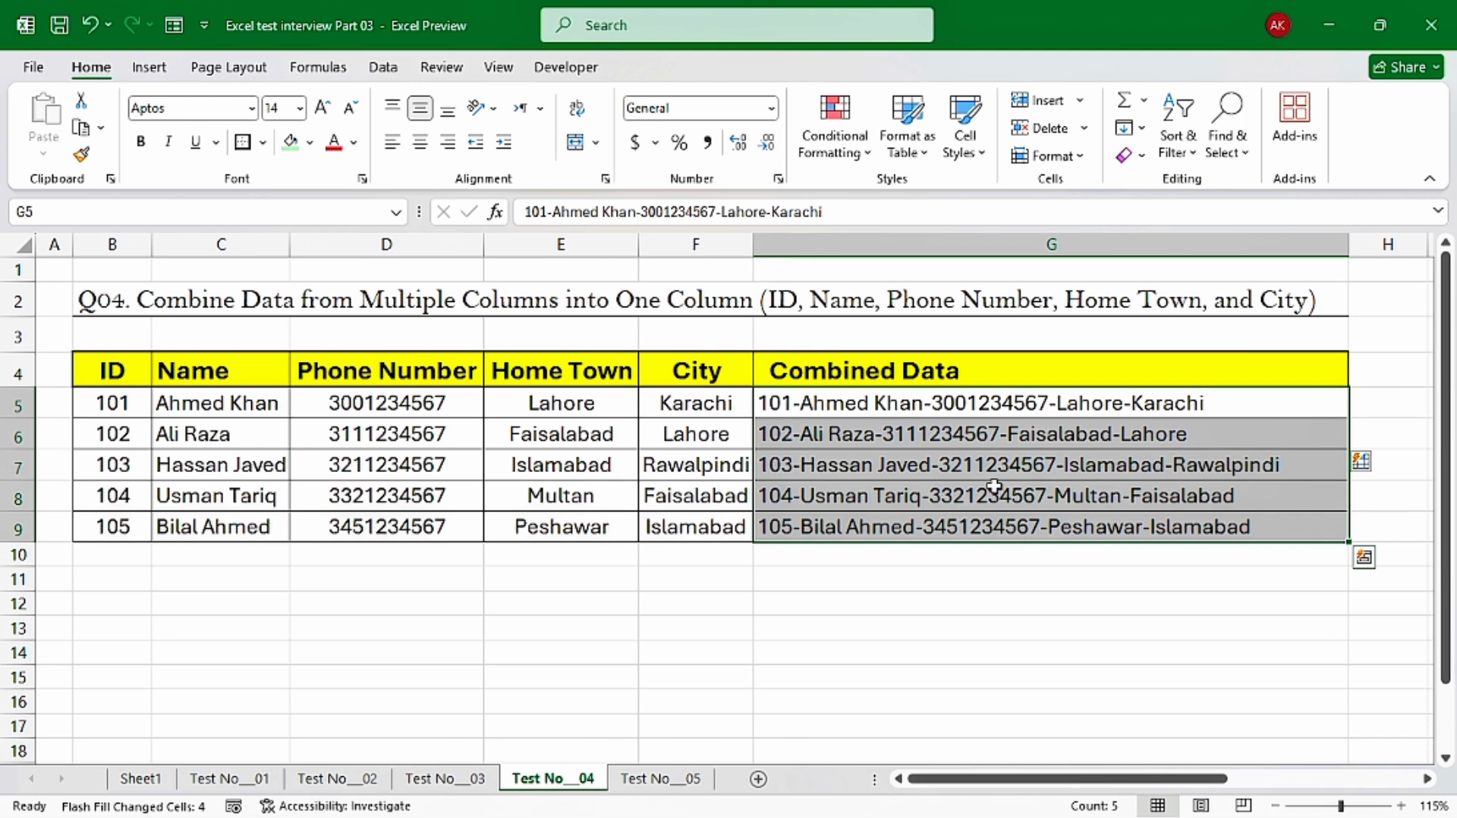
Clear all the Combined Data entries in G5:G9
left_click(1018, 403)
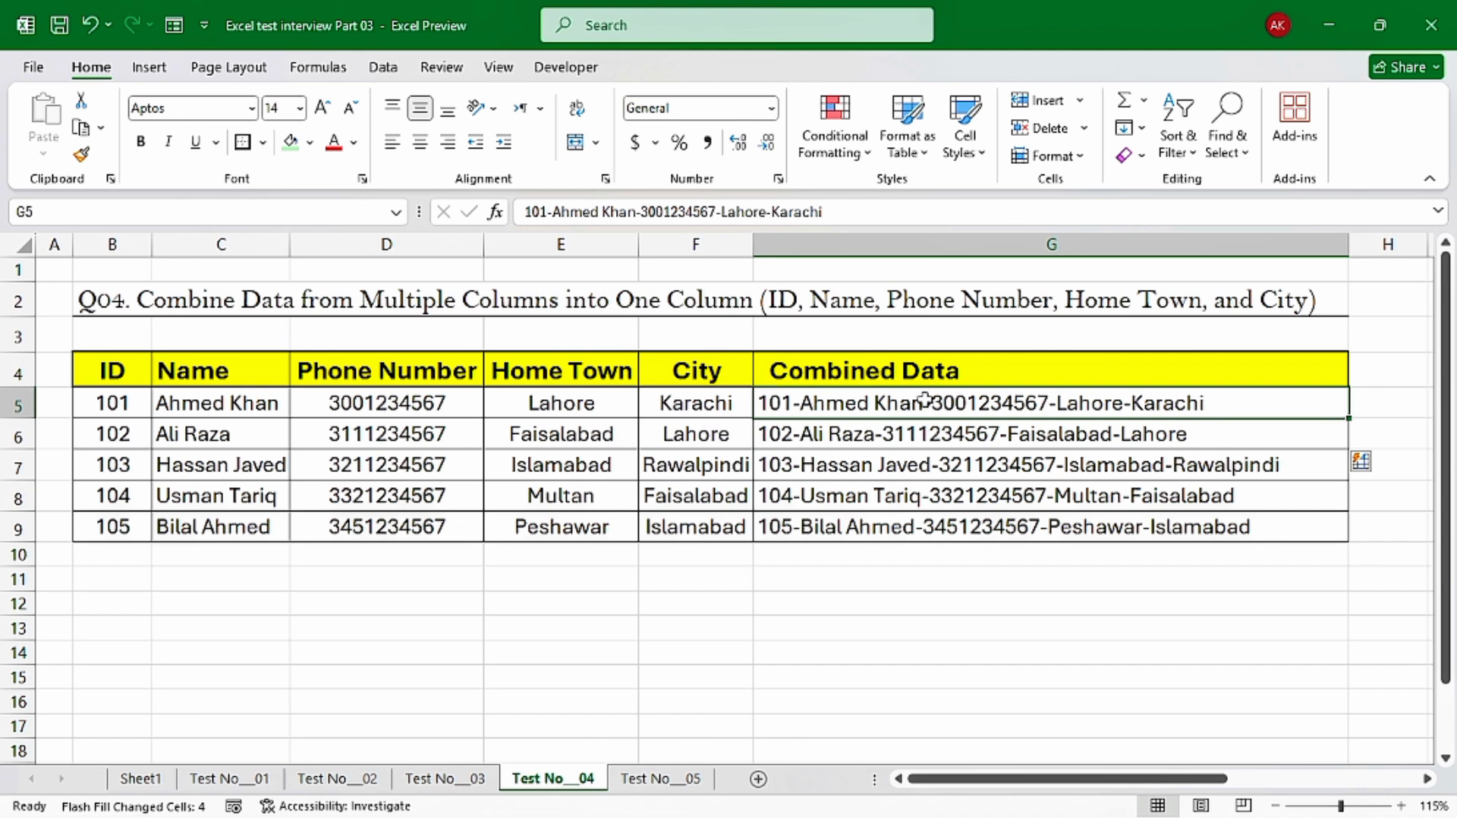
left_click_drag(924, 401, 917, 517)
key("Delete")
Combine the first row's data in G5 with =TEXTJOIN("-",TRUE,B5:F5) and fill the formula down to G9
left_click(875, 400)
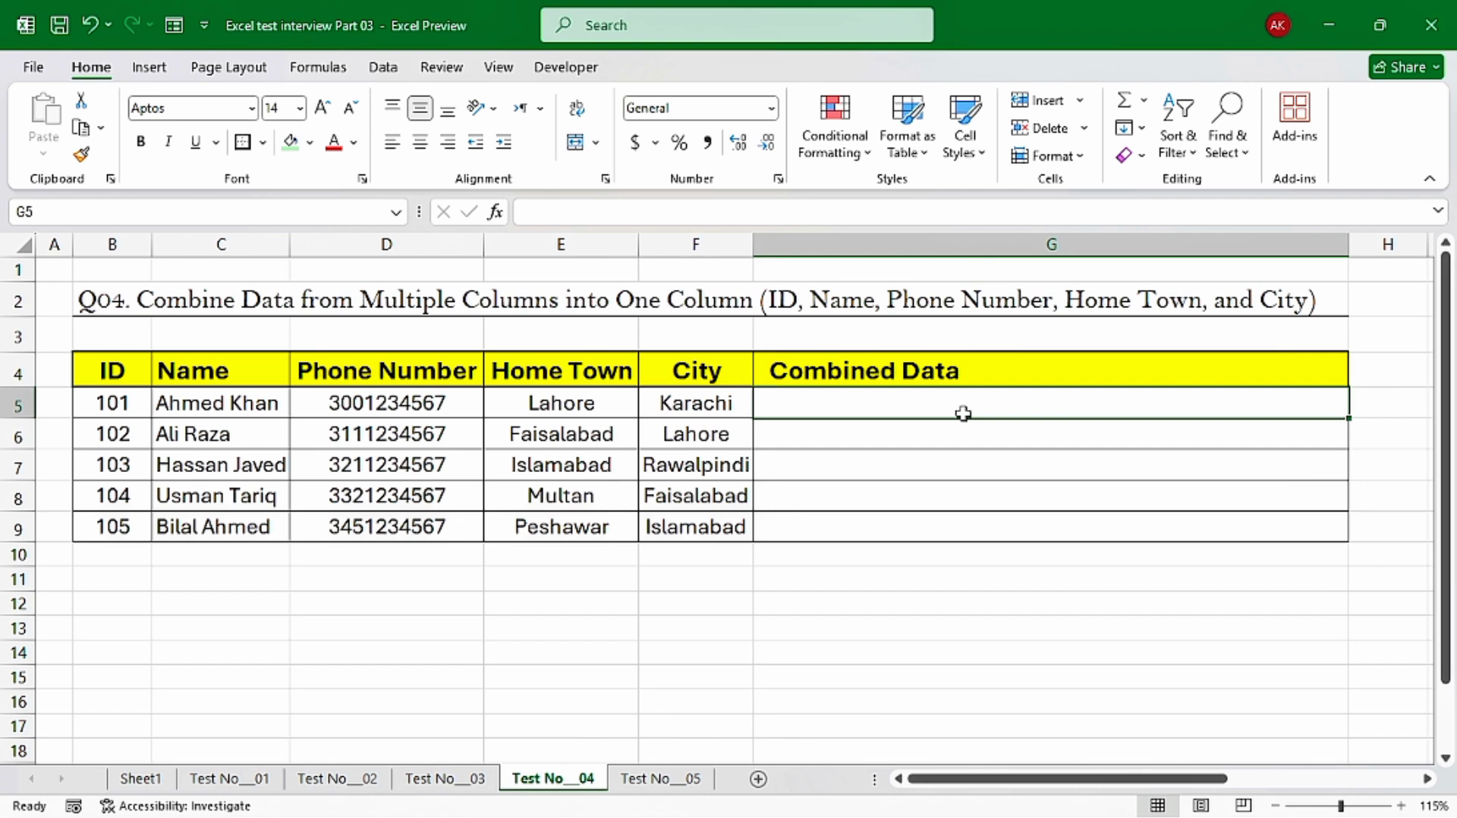
type("=textj")
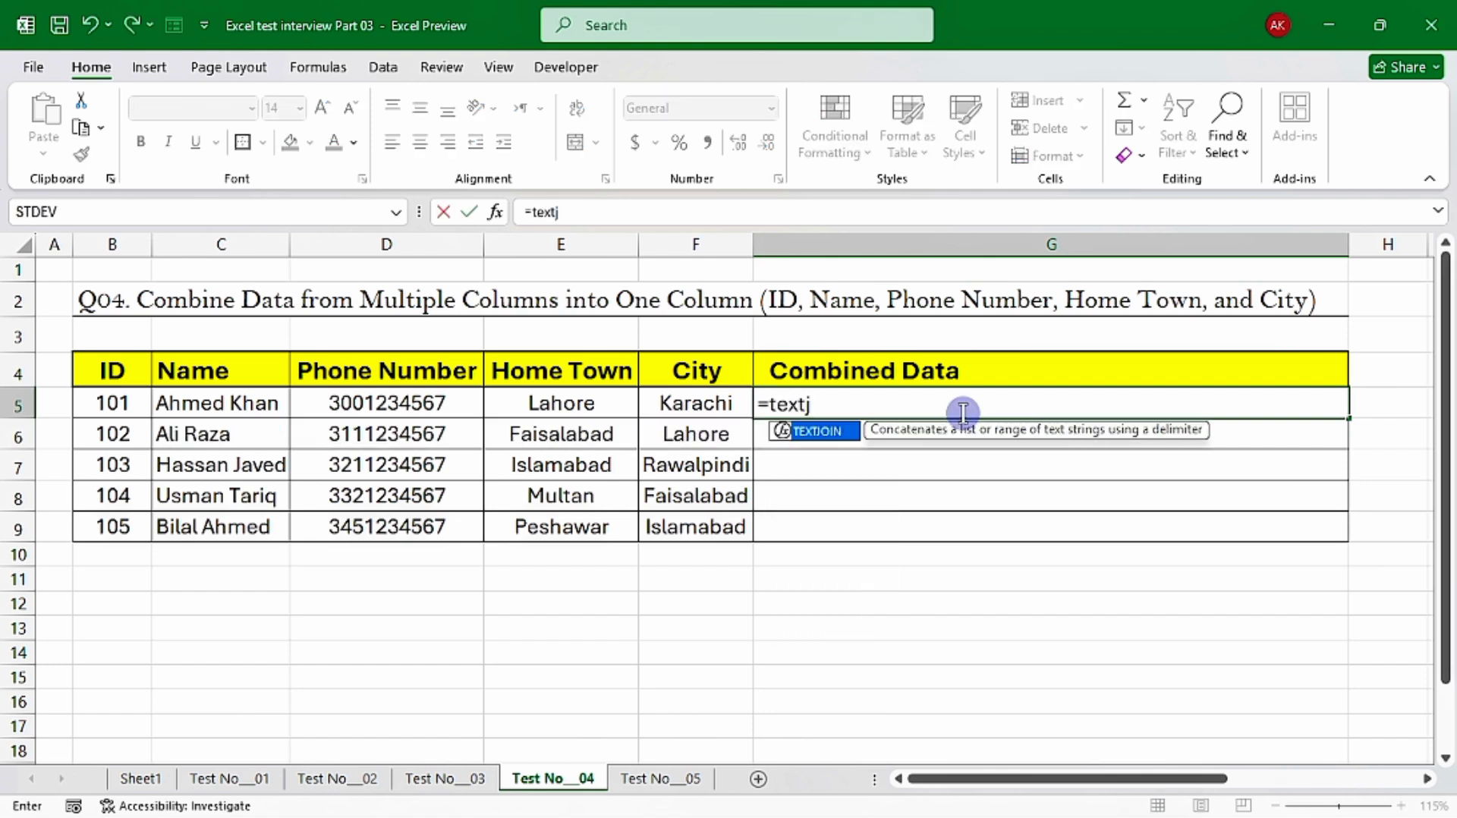
key("Tab")
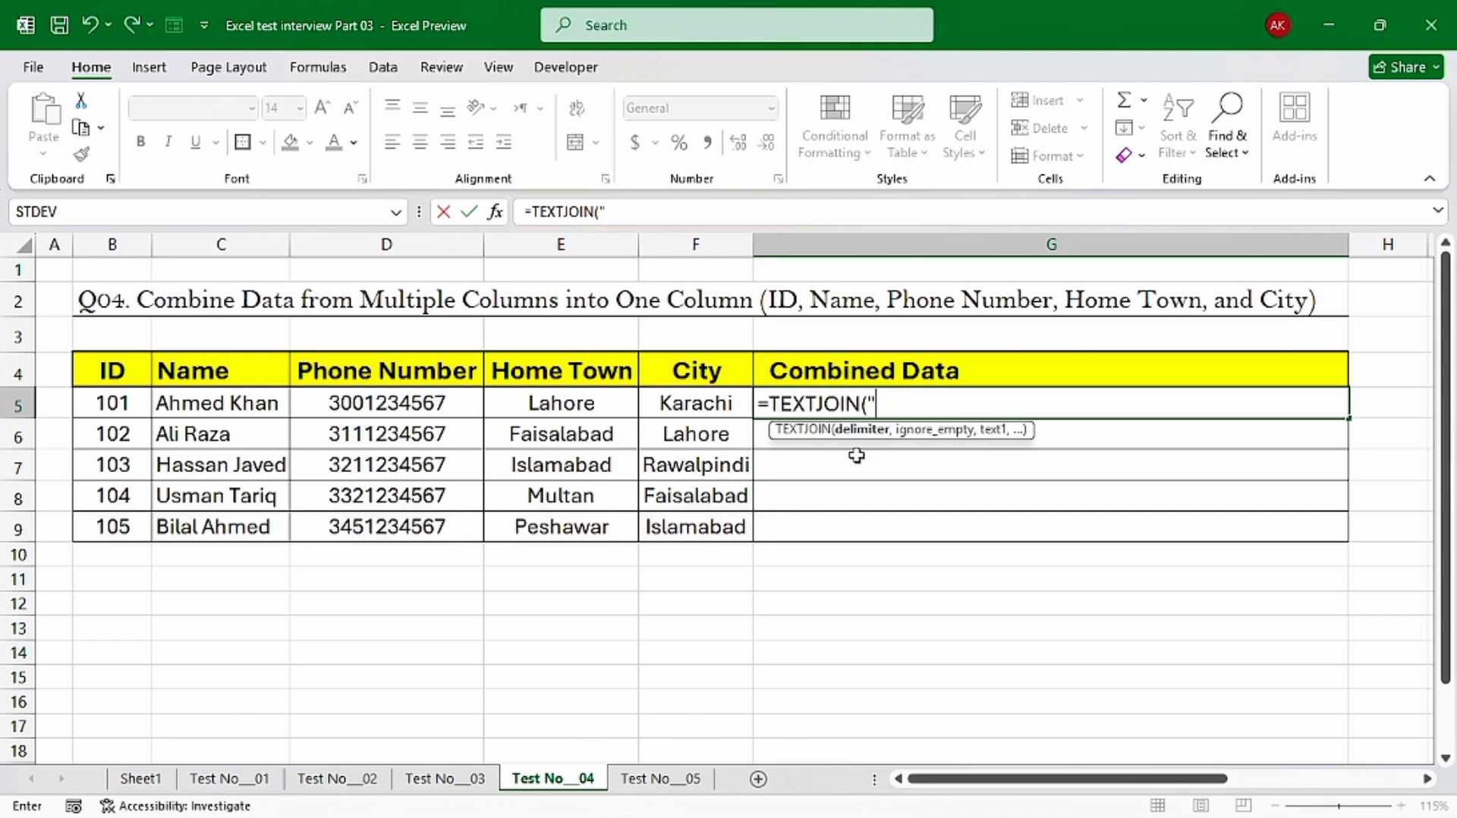
type("-\",")
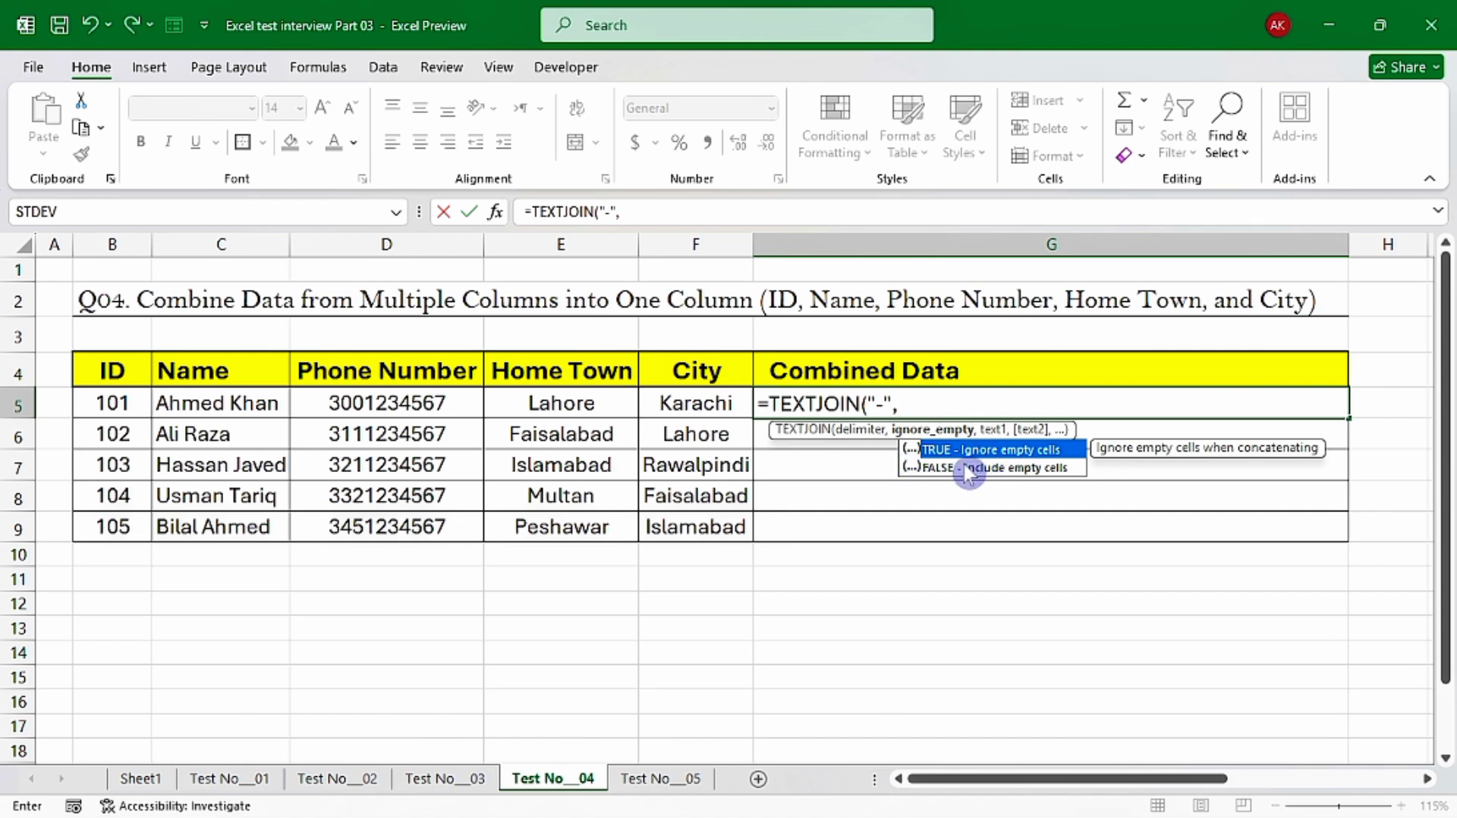
type("true")
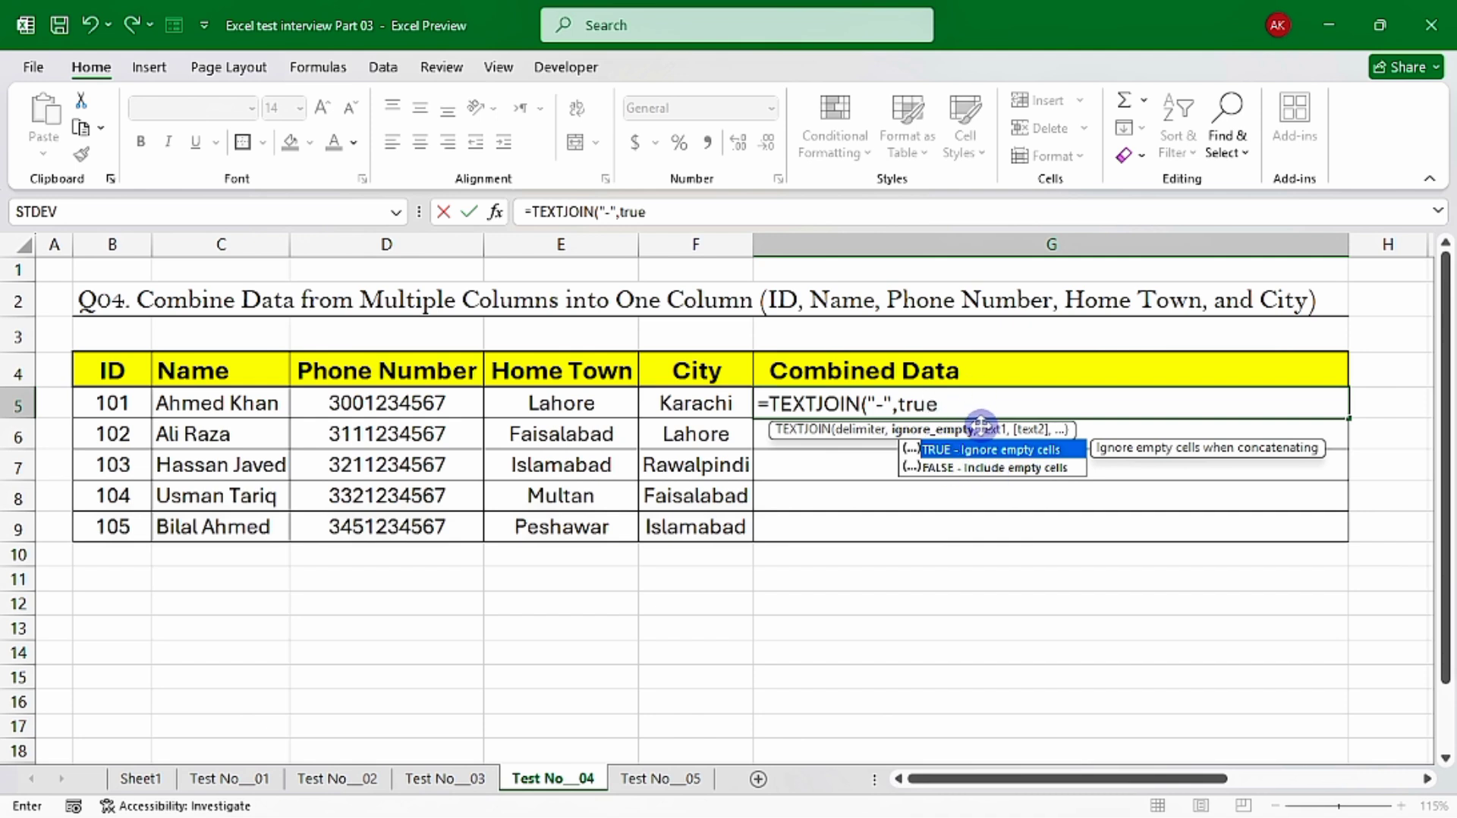
type(",")
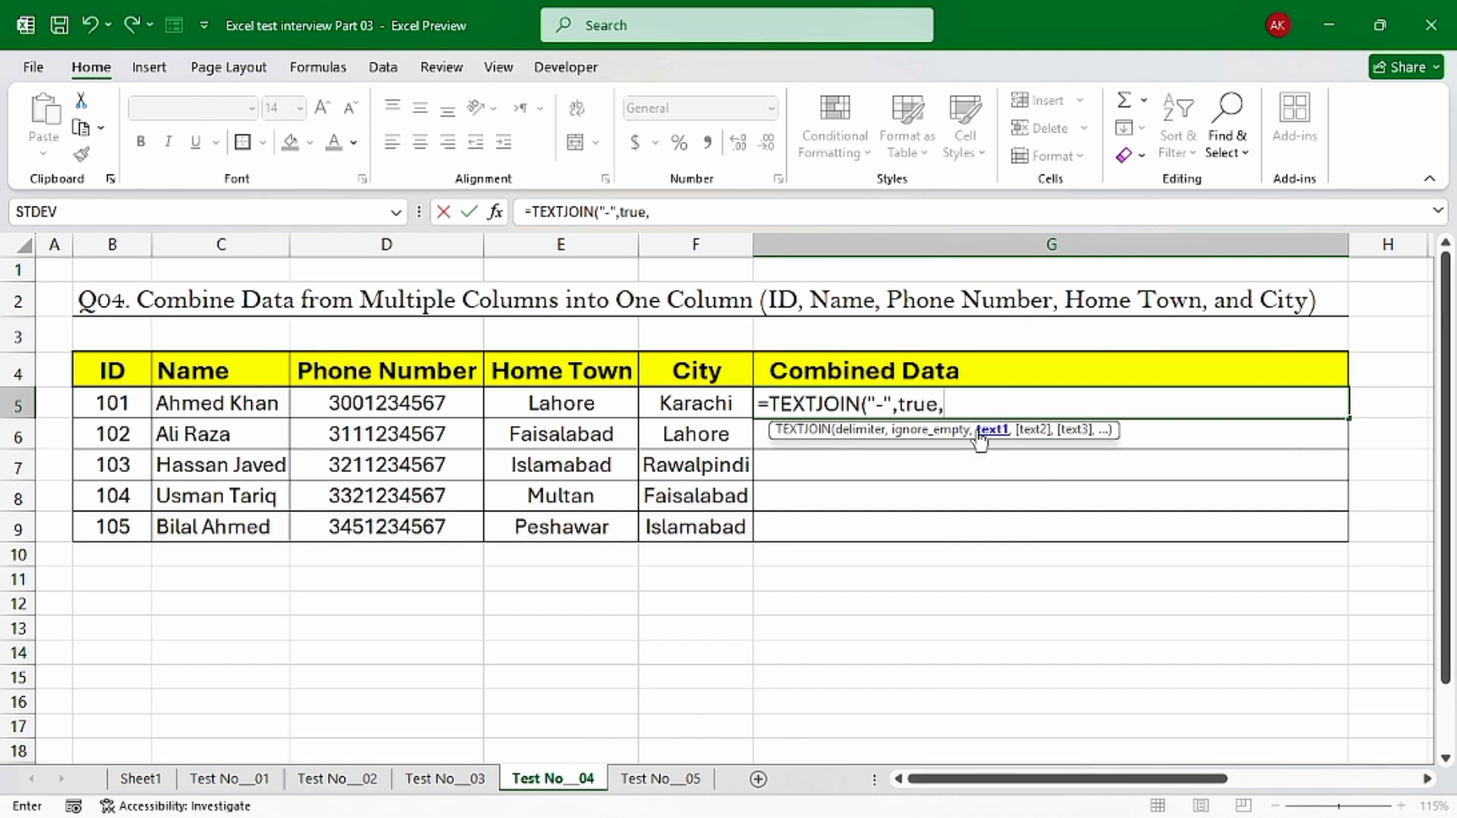
left_click_drag(95, 415, 679, 408)
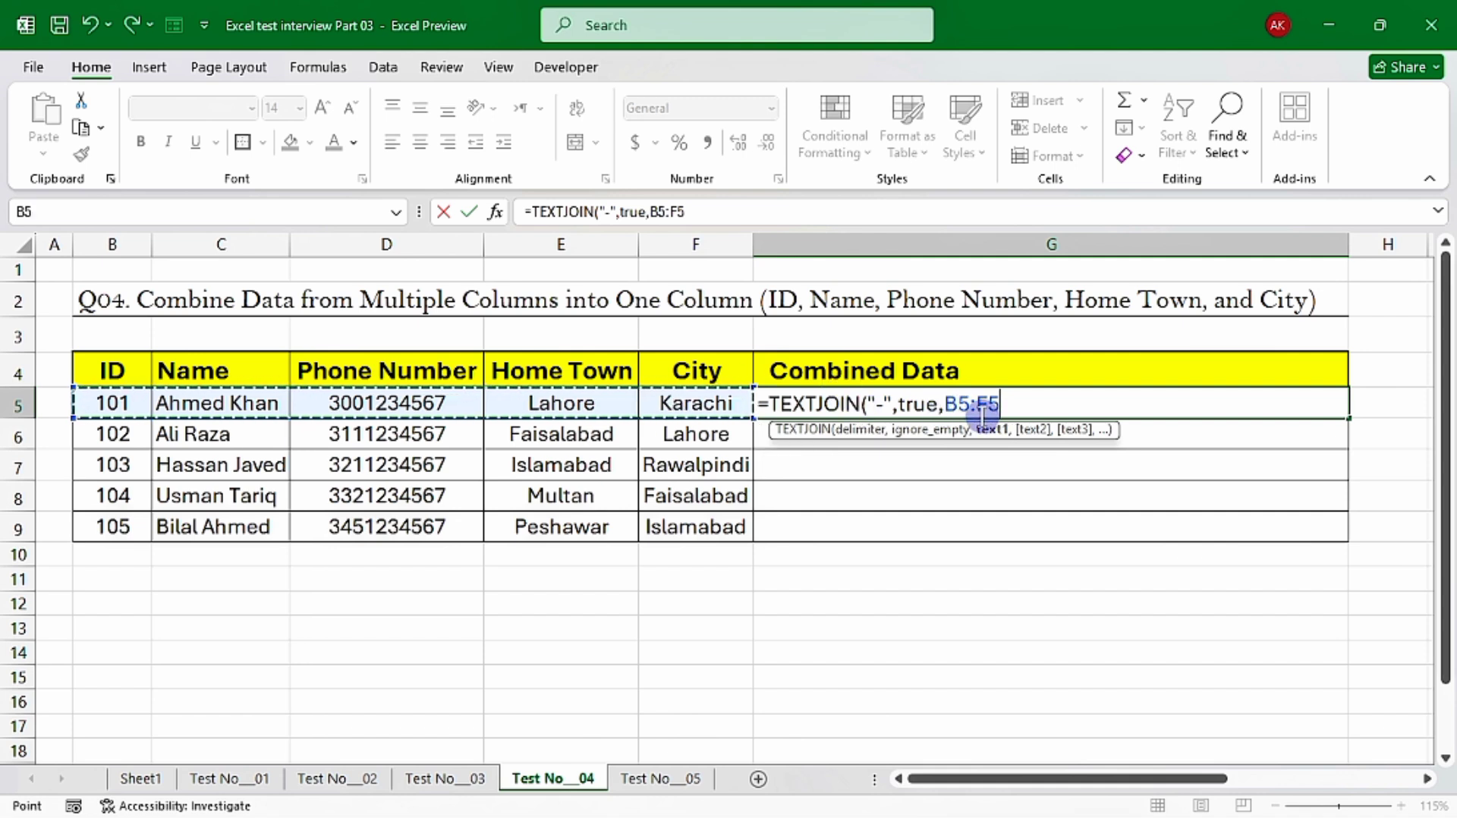
type(")")
key("ctrl+Return")
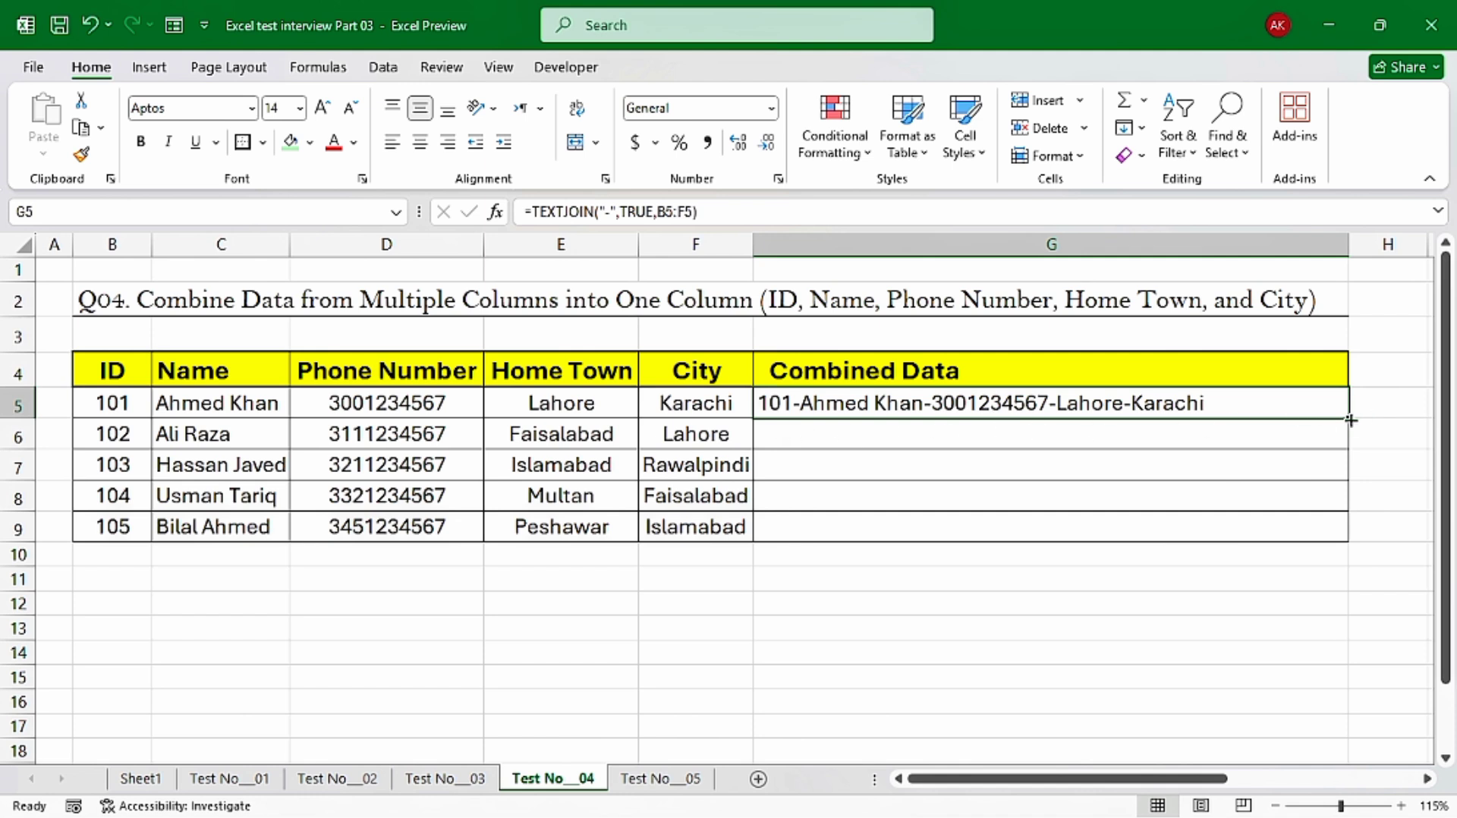
left_click_drag(1348, 417, 1346, 540)
left_click(1004, 404)
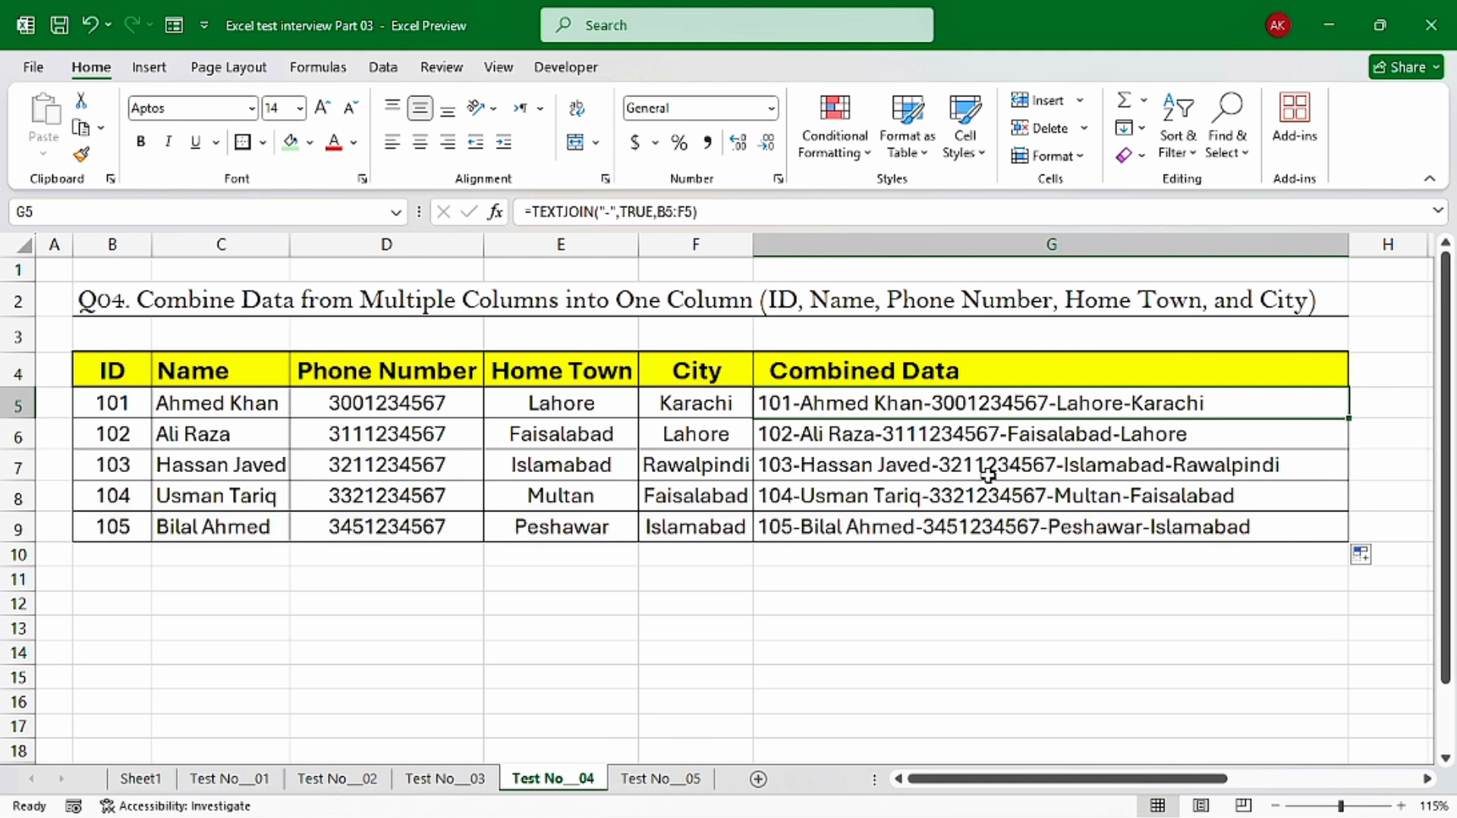
Open the Test No__05 sheet and examine its Date, Product and Sales columns for the line chart task
key("ctrl+Page_Down")
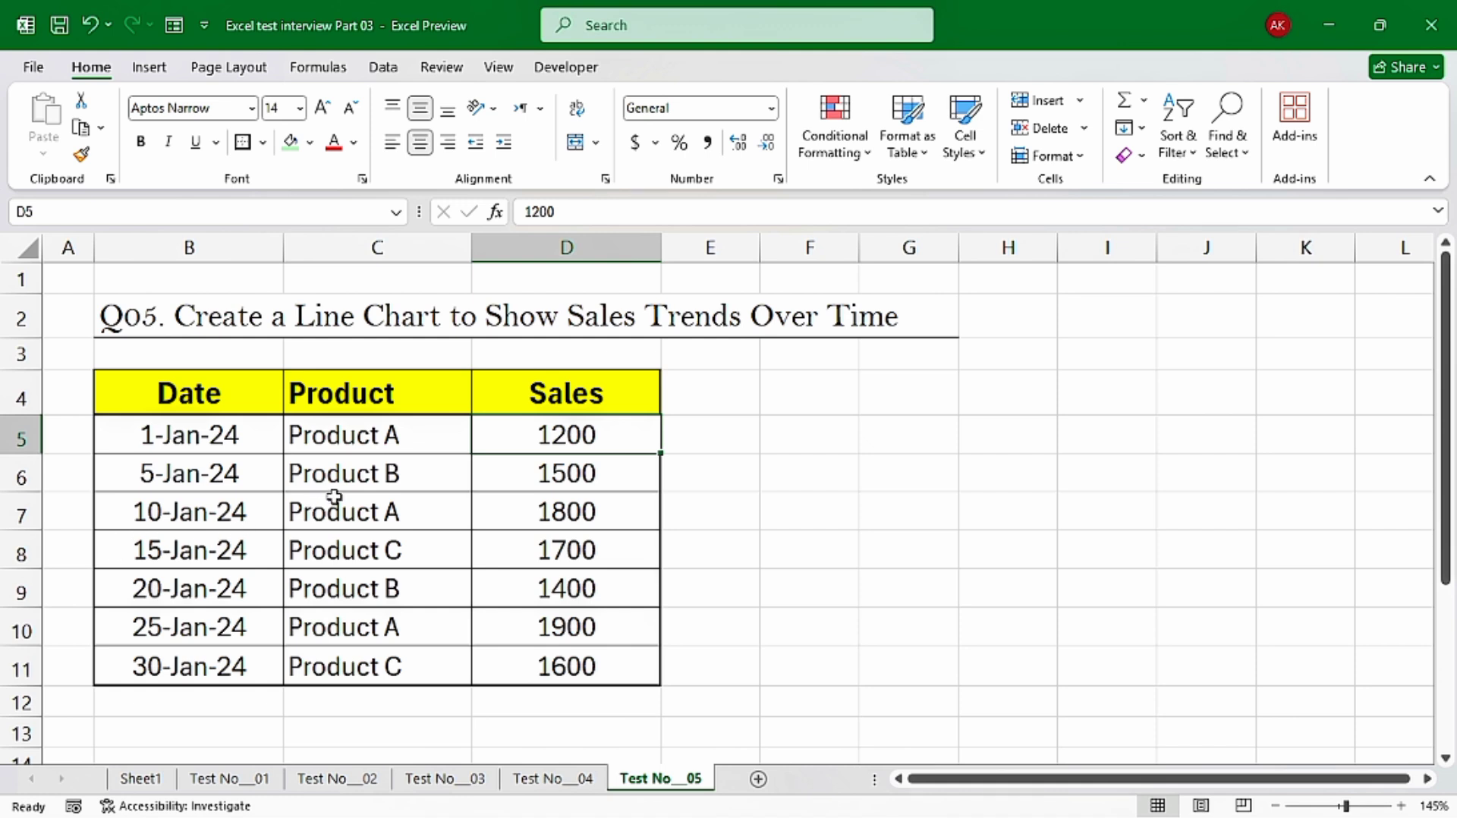
left_click(150, 400)
left_click(385, 383)
left_click(592, 383)
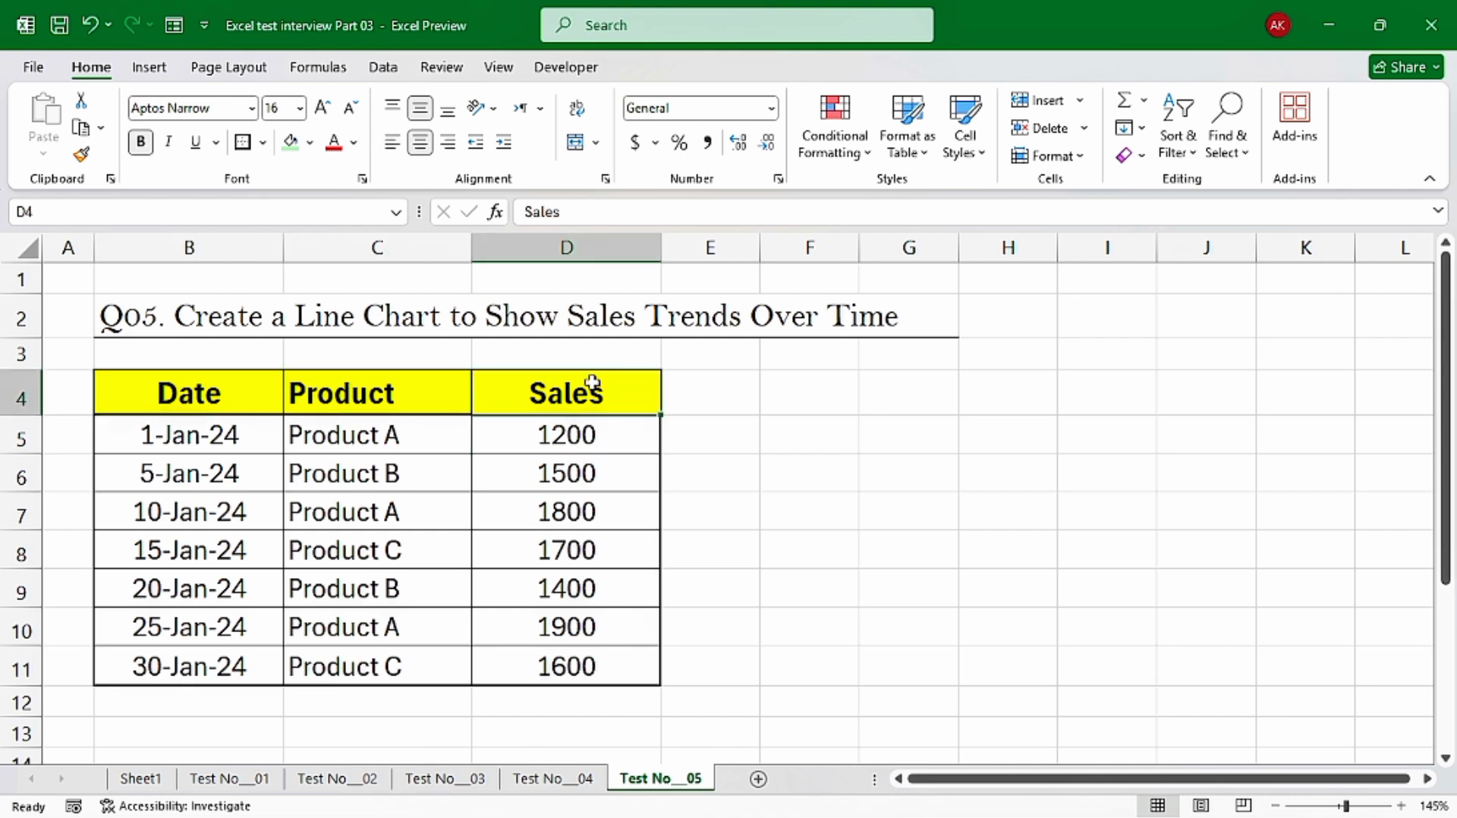
left_click_drag(182, 404, 190, 656)
left_click_drag(571, 393, 577, 599)
left_click(194, 394)
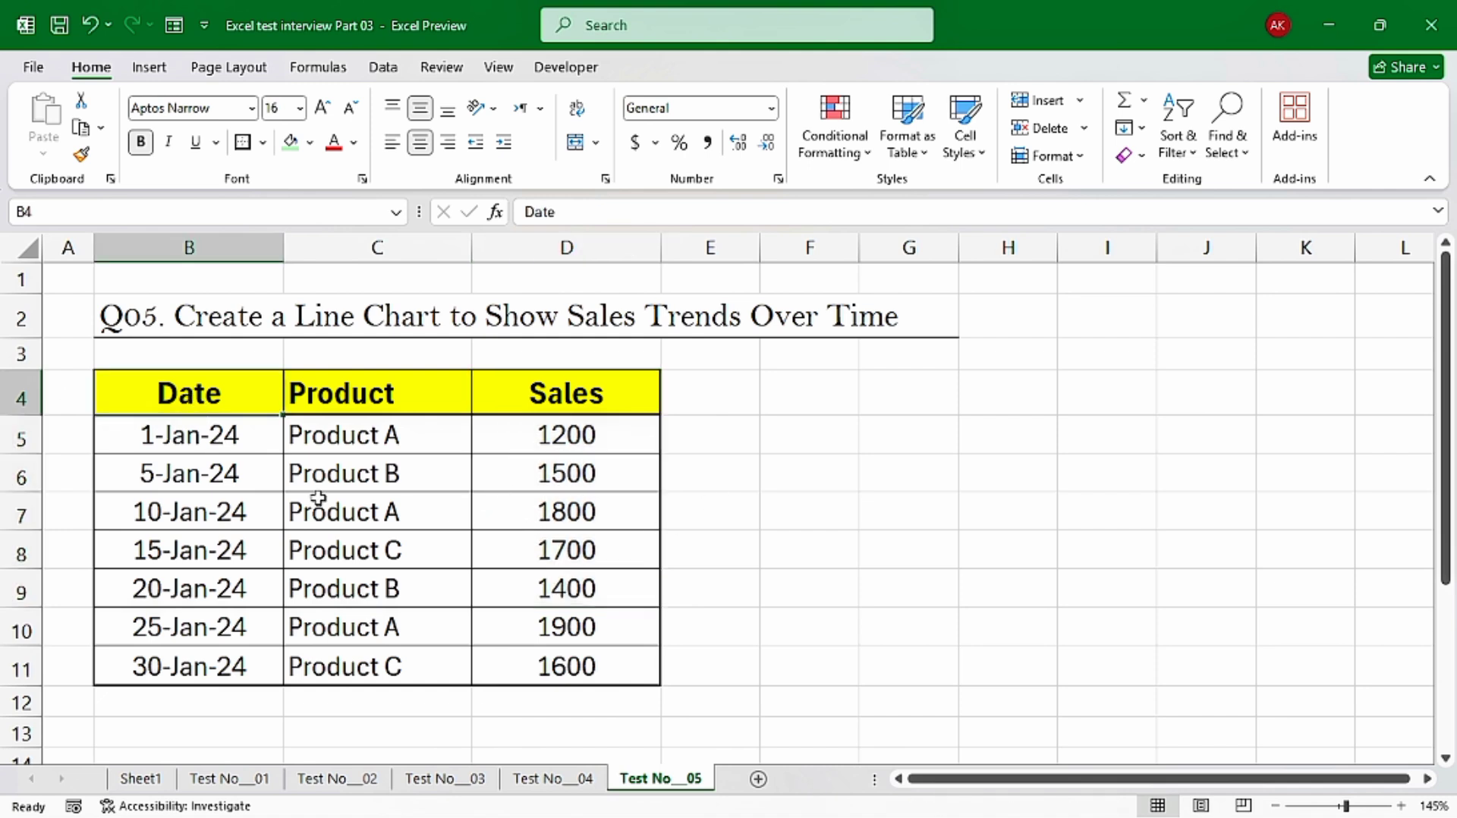
Insert a Line with Markers chart from the Date and Sales ranges B4:B11 and D4:D11, and place it smaller beside the table
left_click_drag(219, 403, 213, 666)
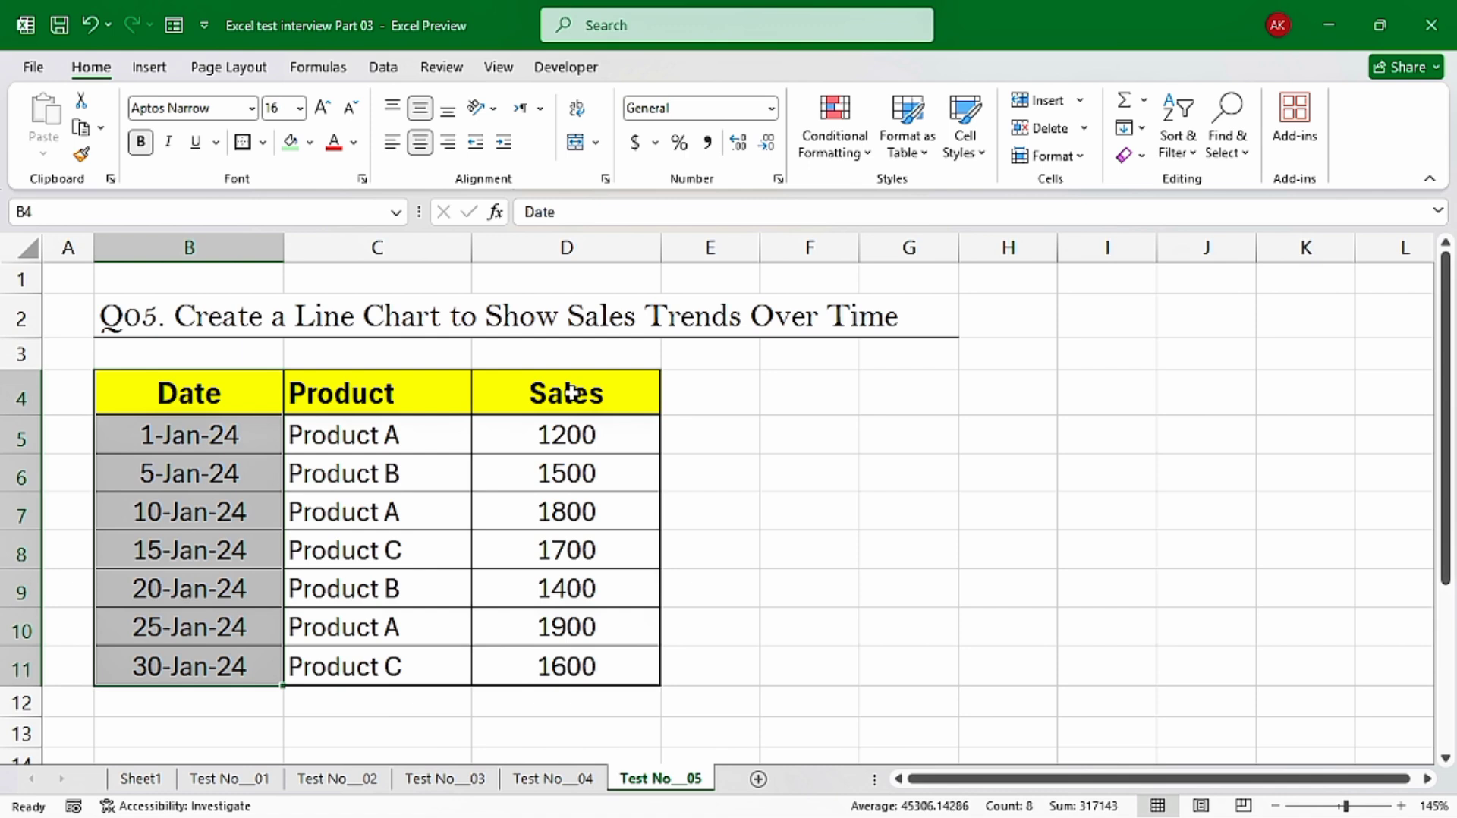
left_click_drag(571, 393, 612, 666)
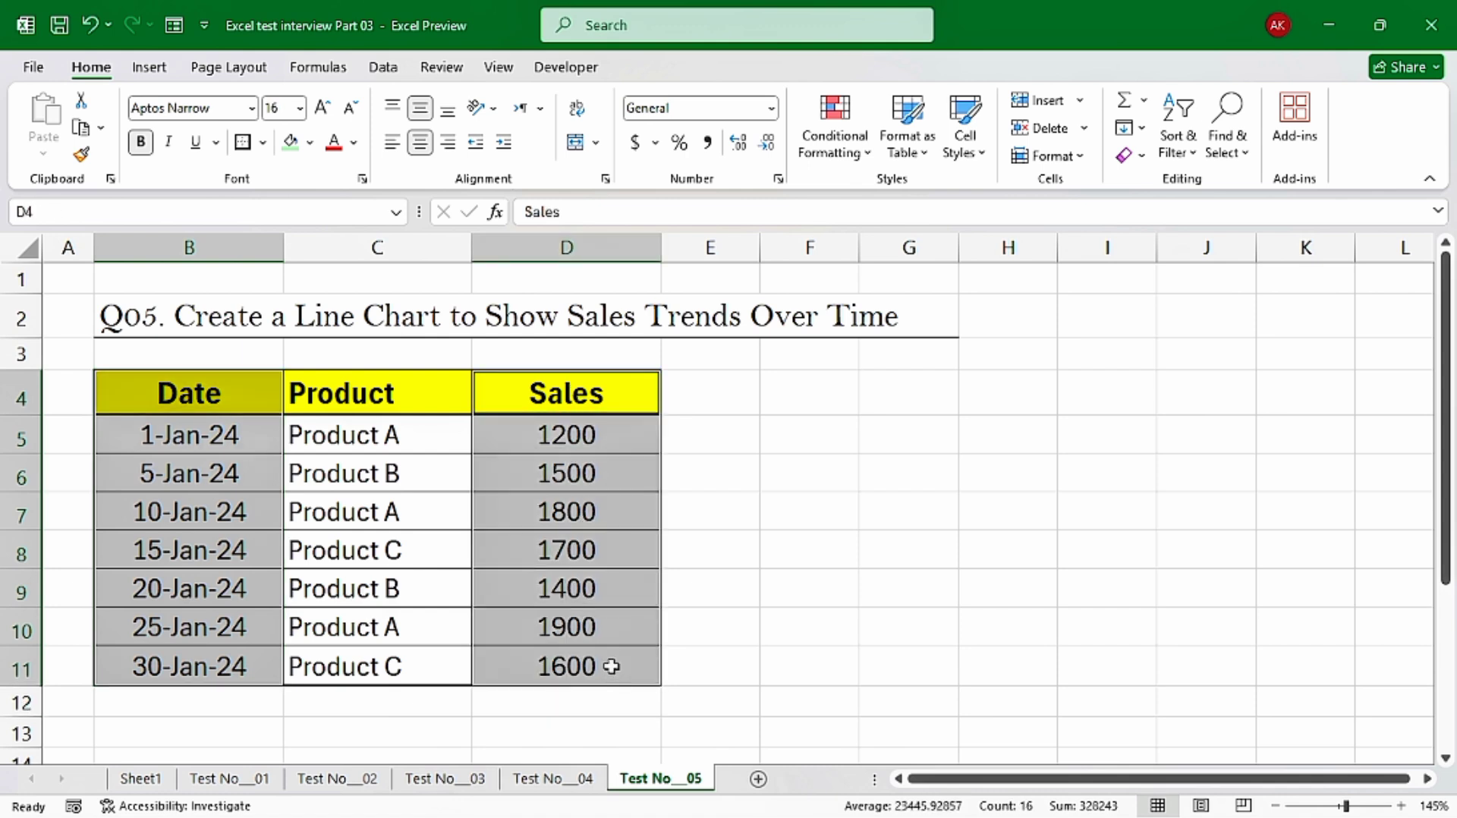
left_click(150, 69)
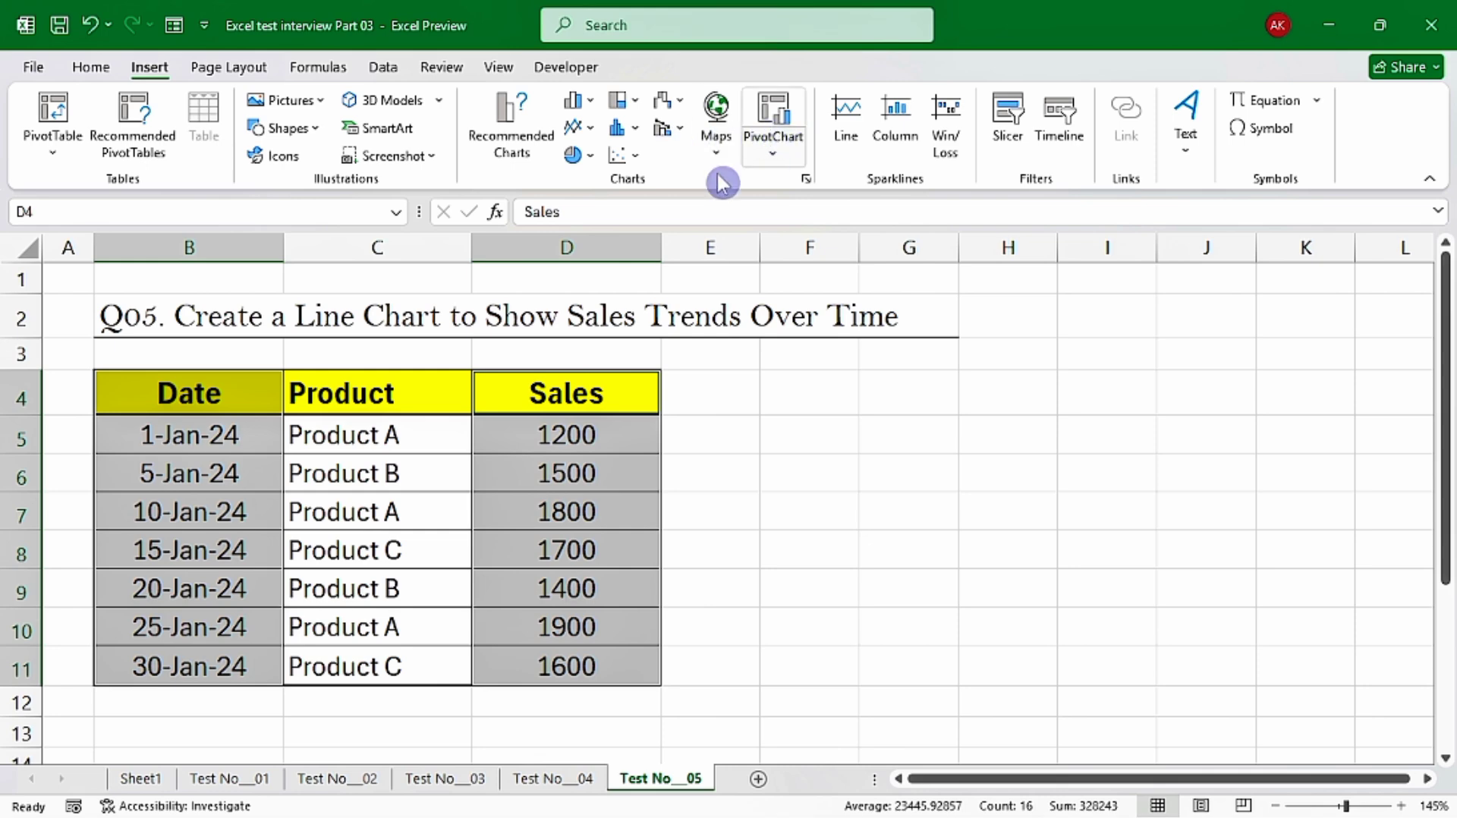
left_click(809, 184)
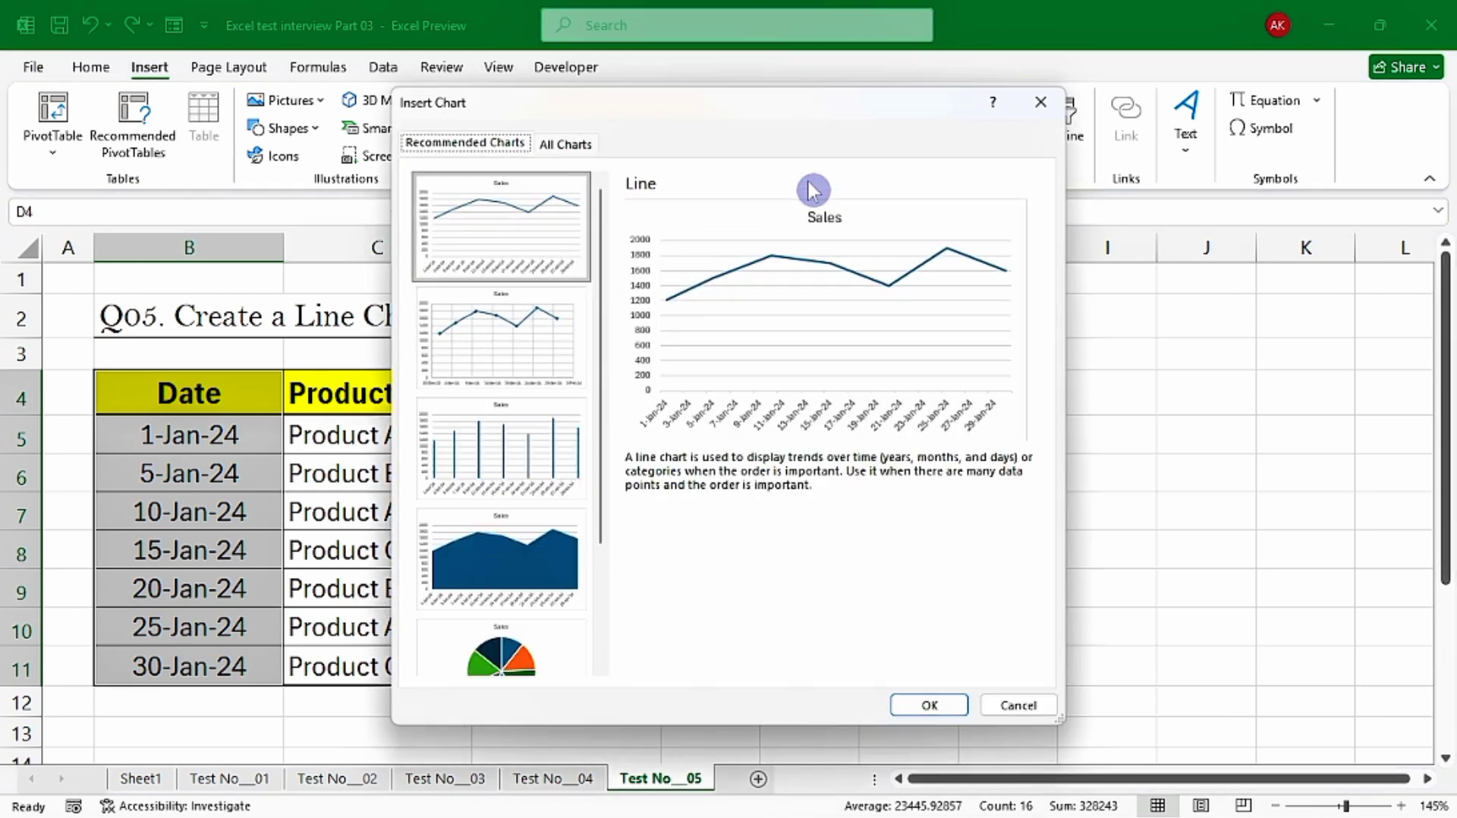
left_click(569, 145)
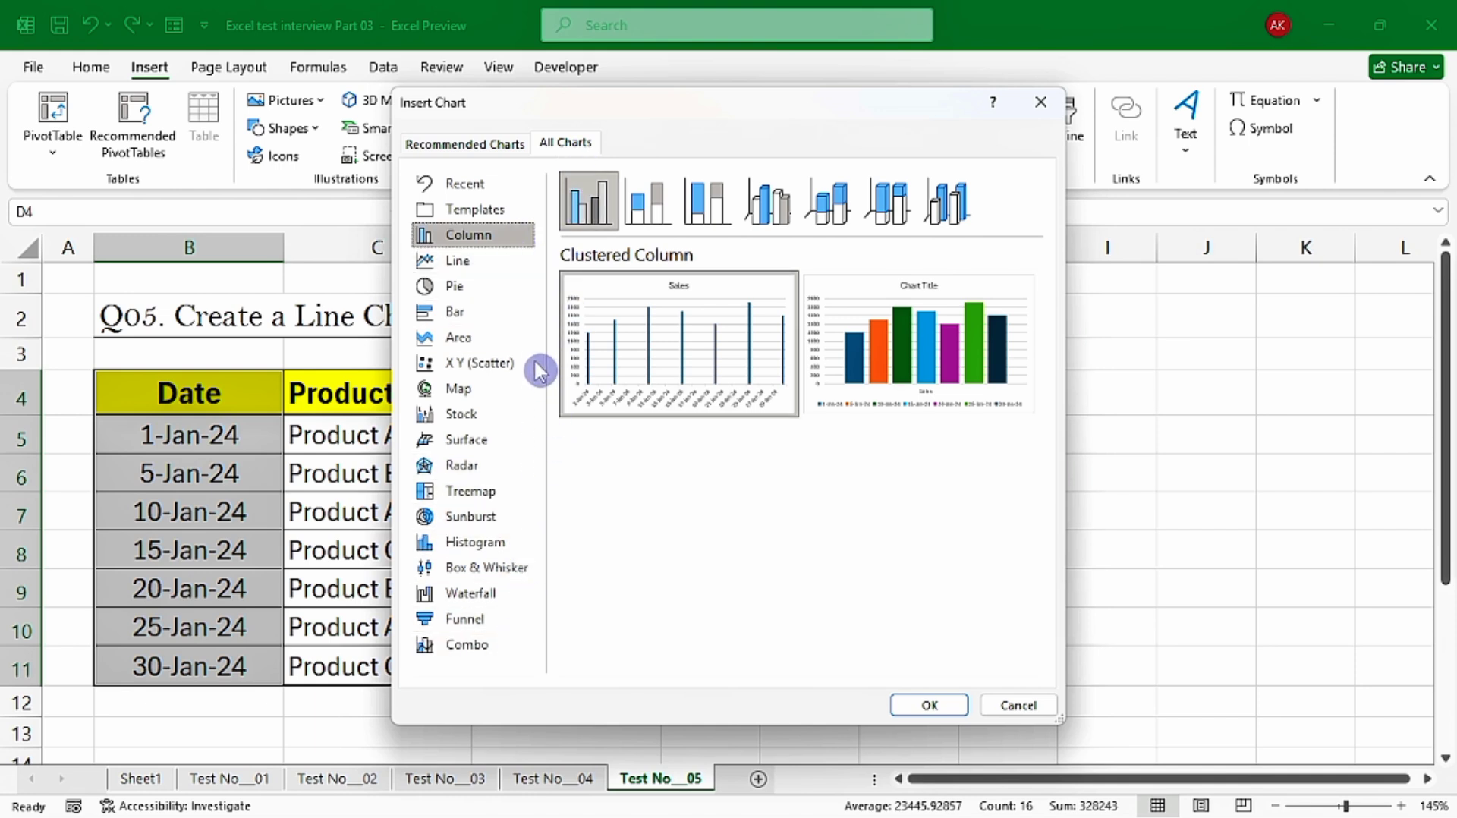
left_click_drag(744, 112, 781, 152)
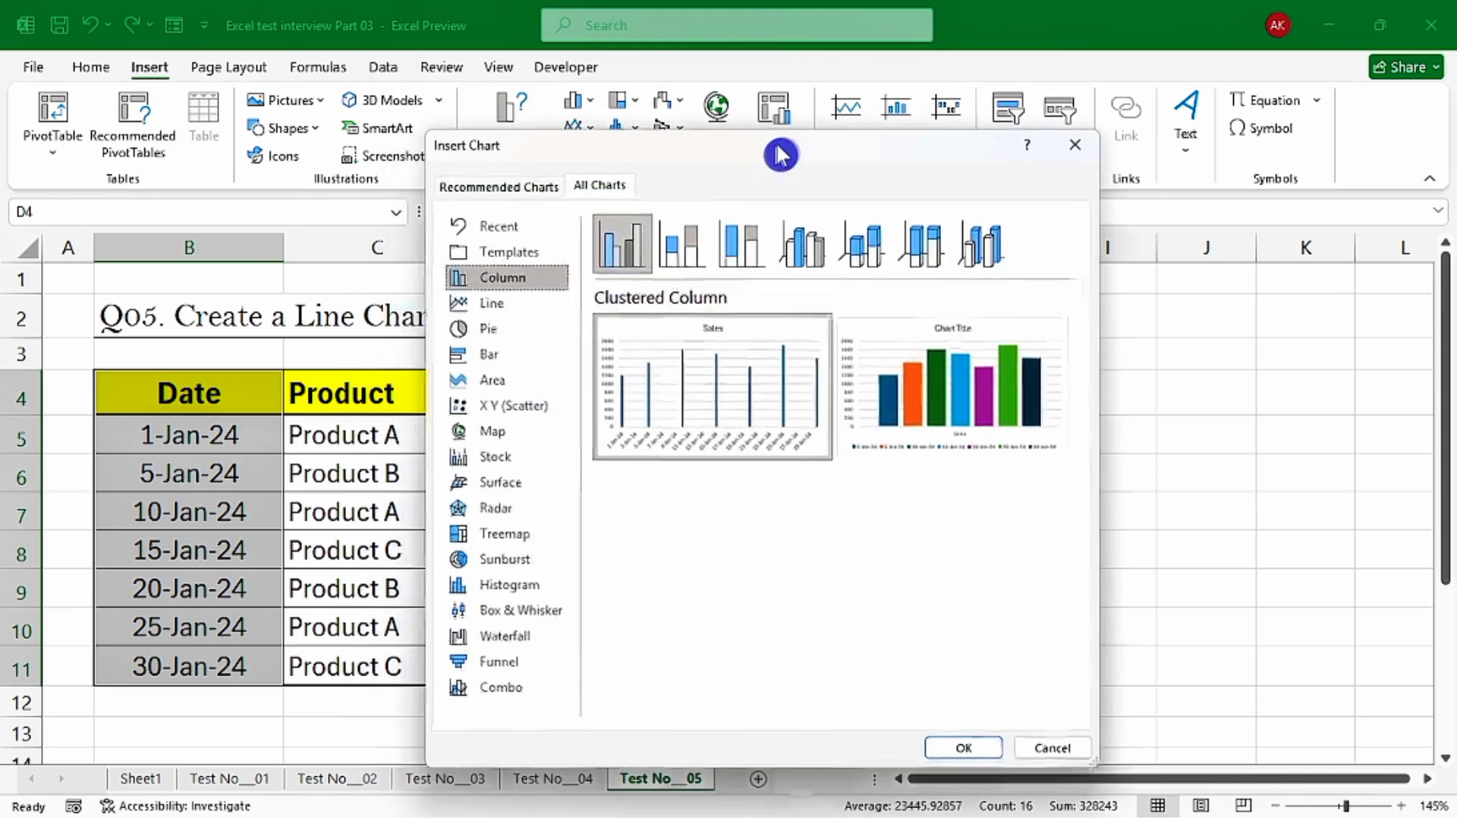
left_click(478, 302)
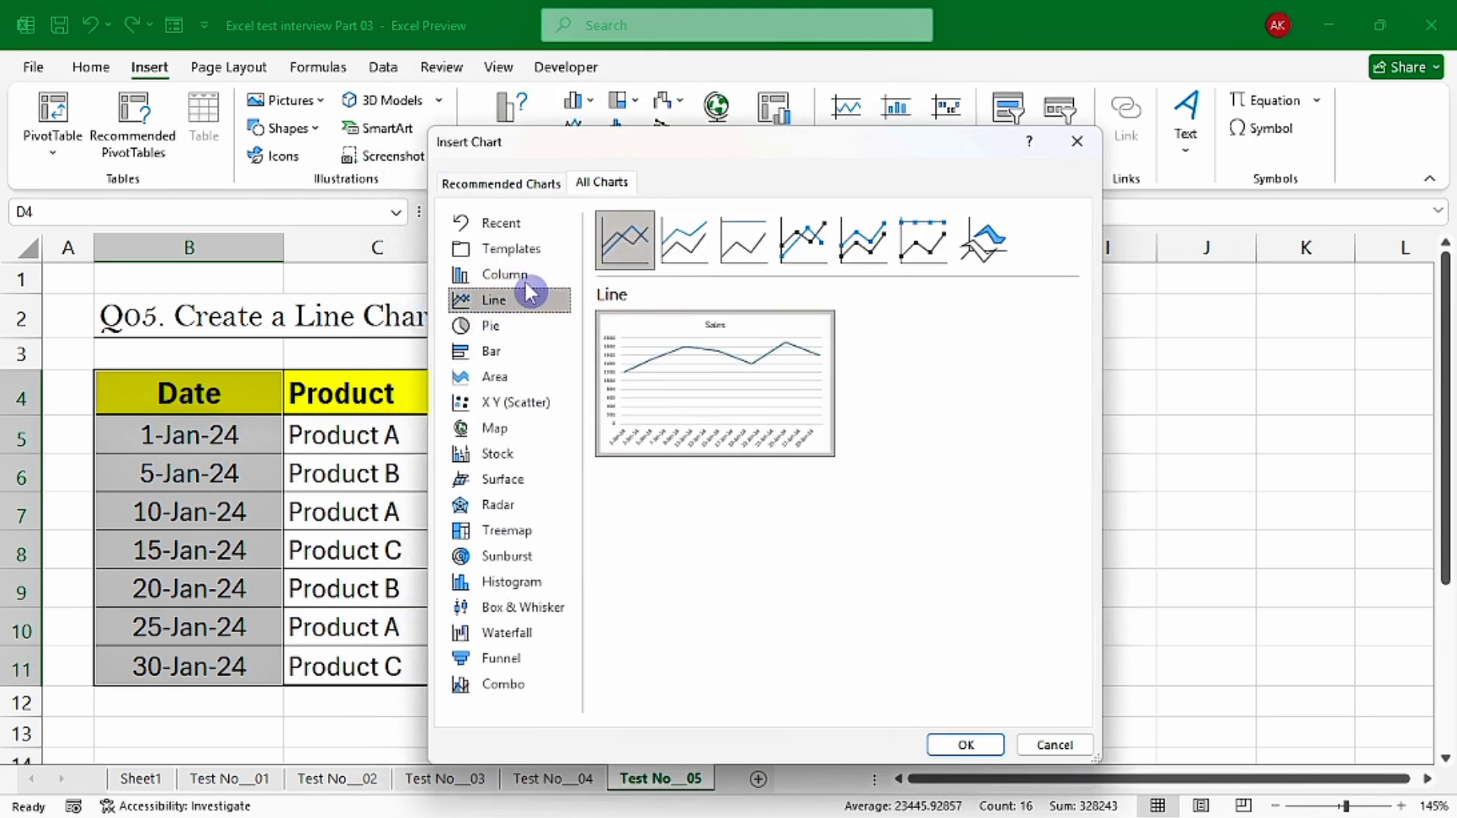
mouse_move(747, 330)
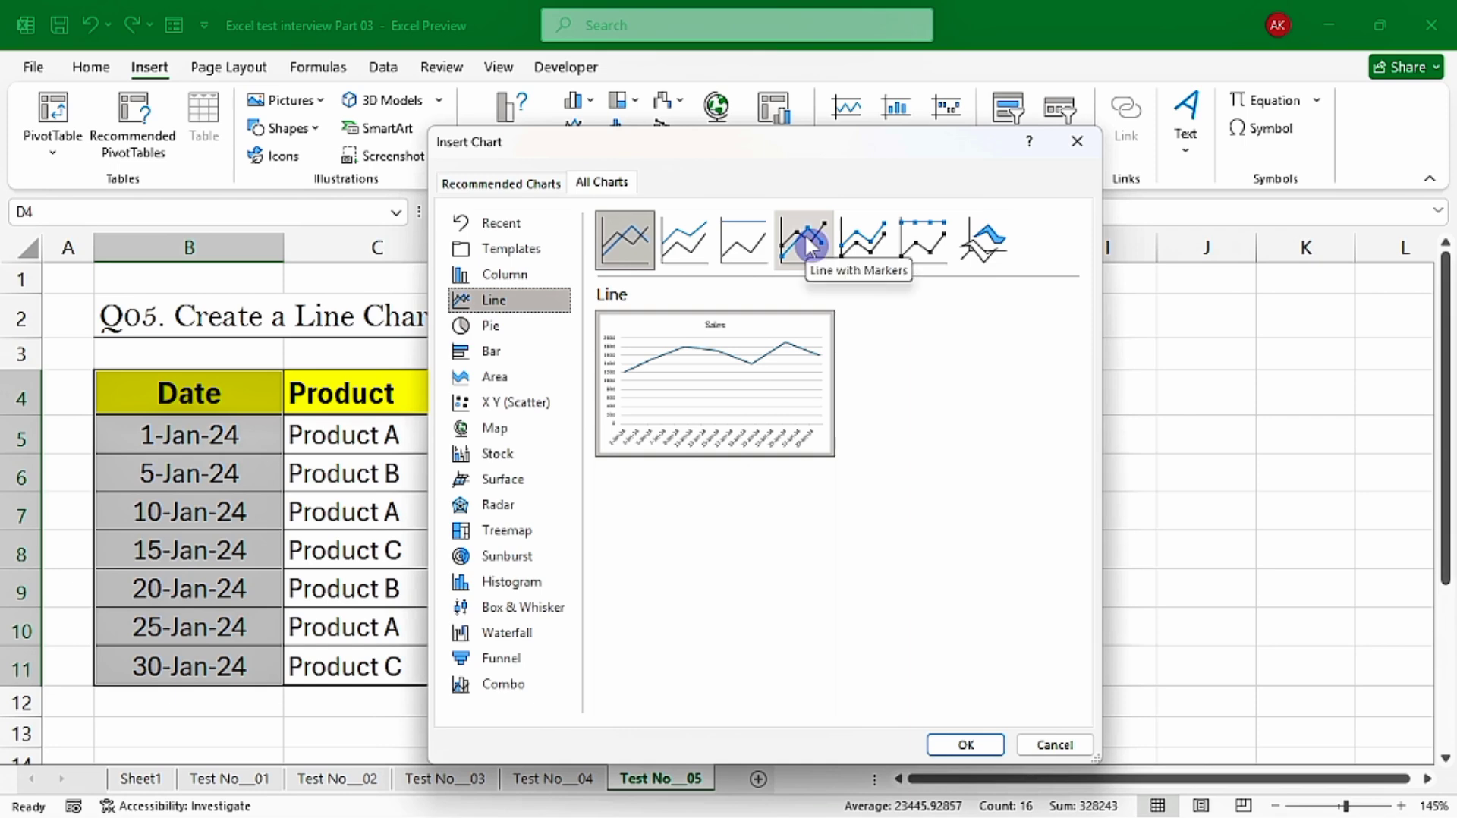
left_click(809, 245)
mouse_move(709, 410)
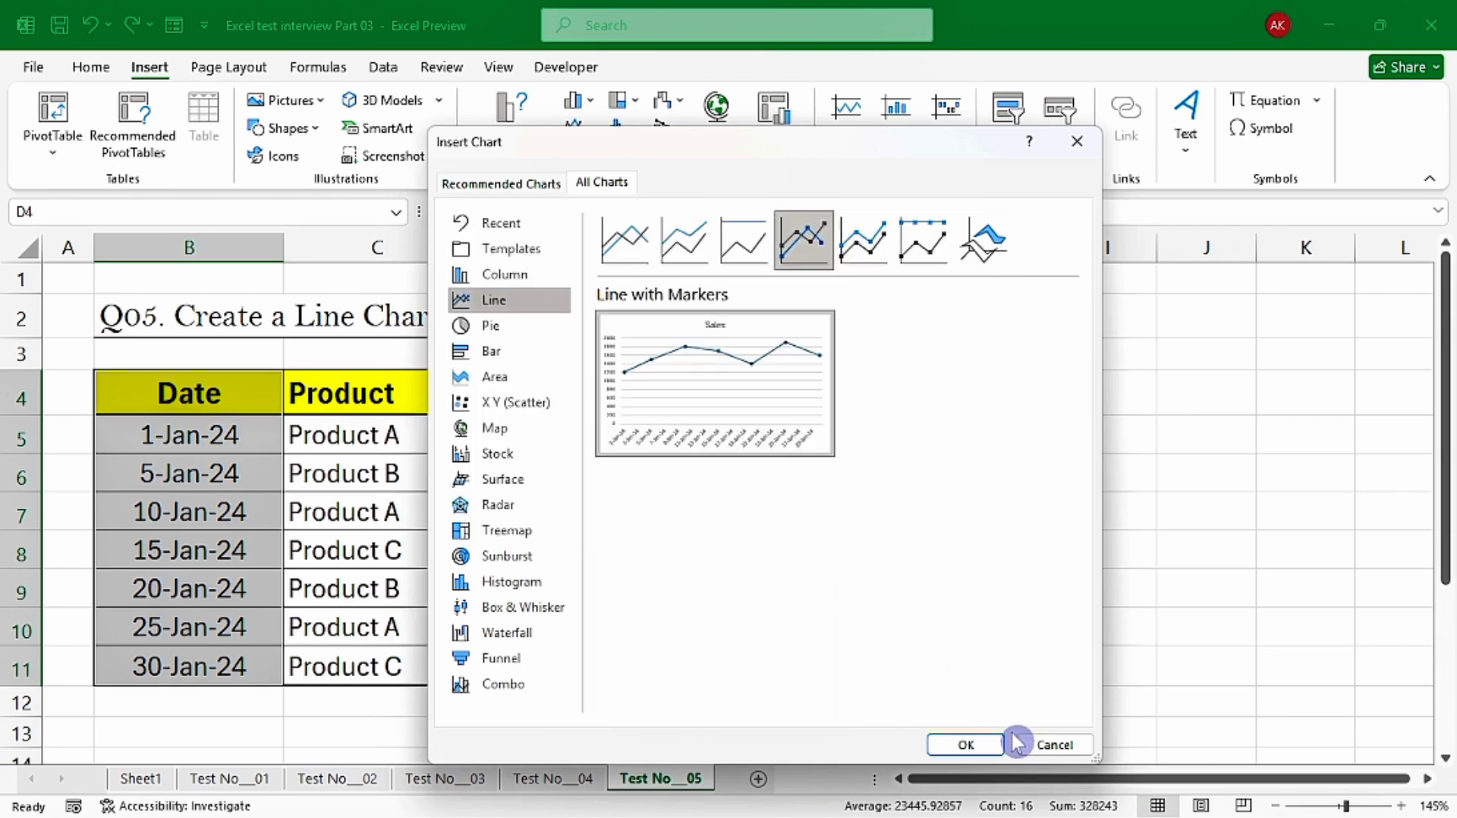
left_click(966, 745)
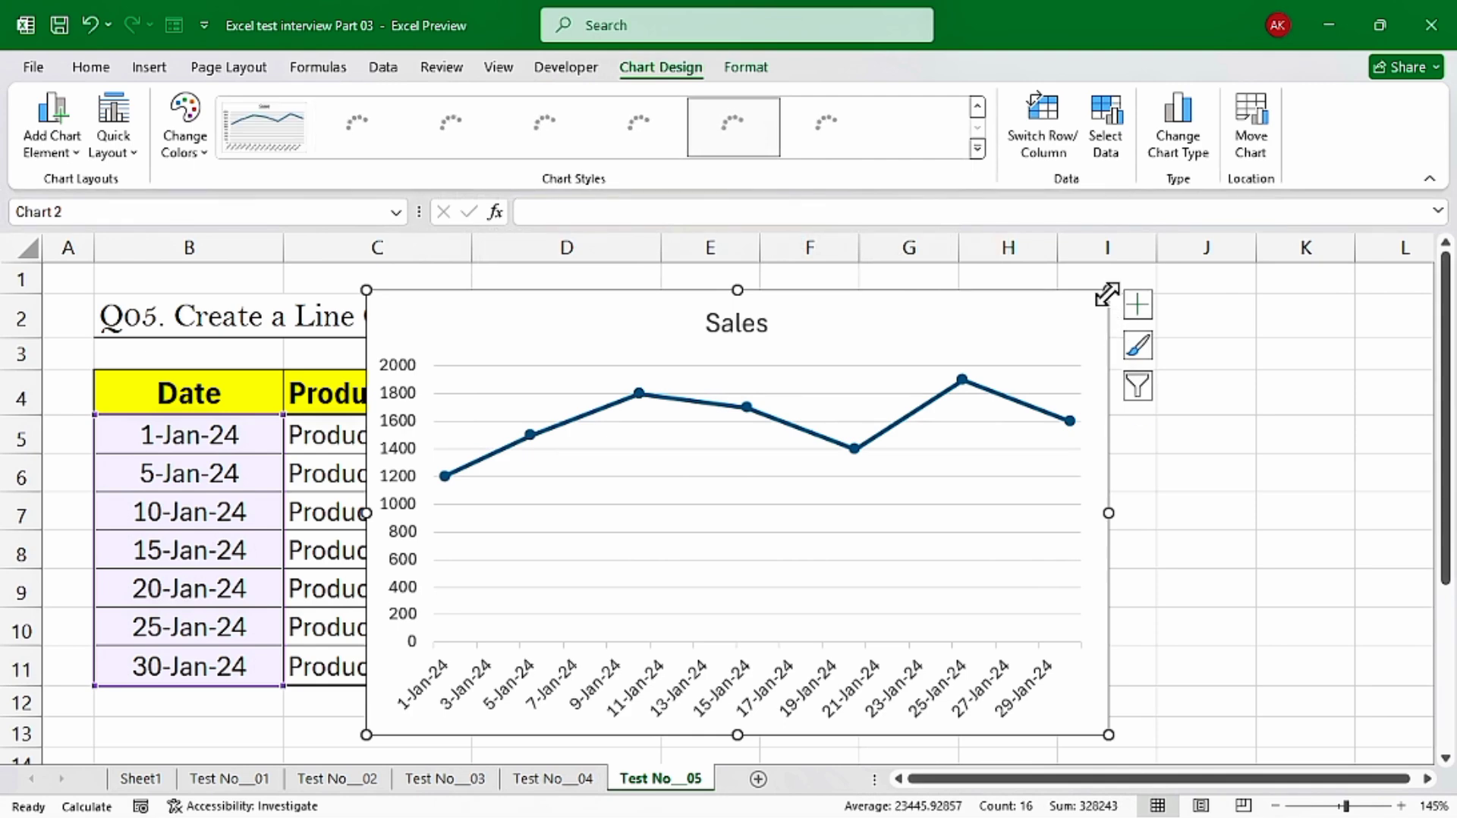
left_click_drag(914, 472, 1205, 379)
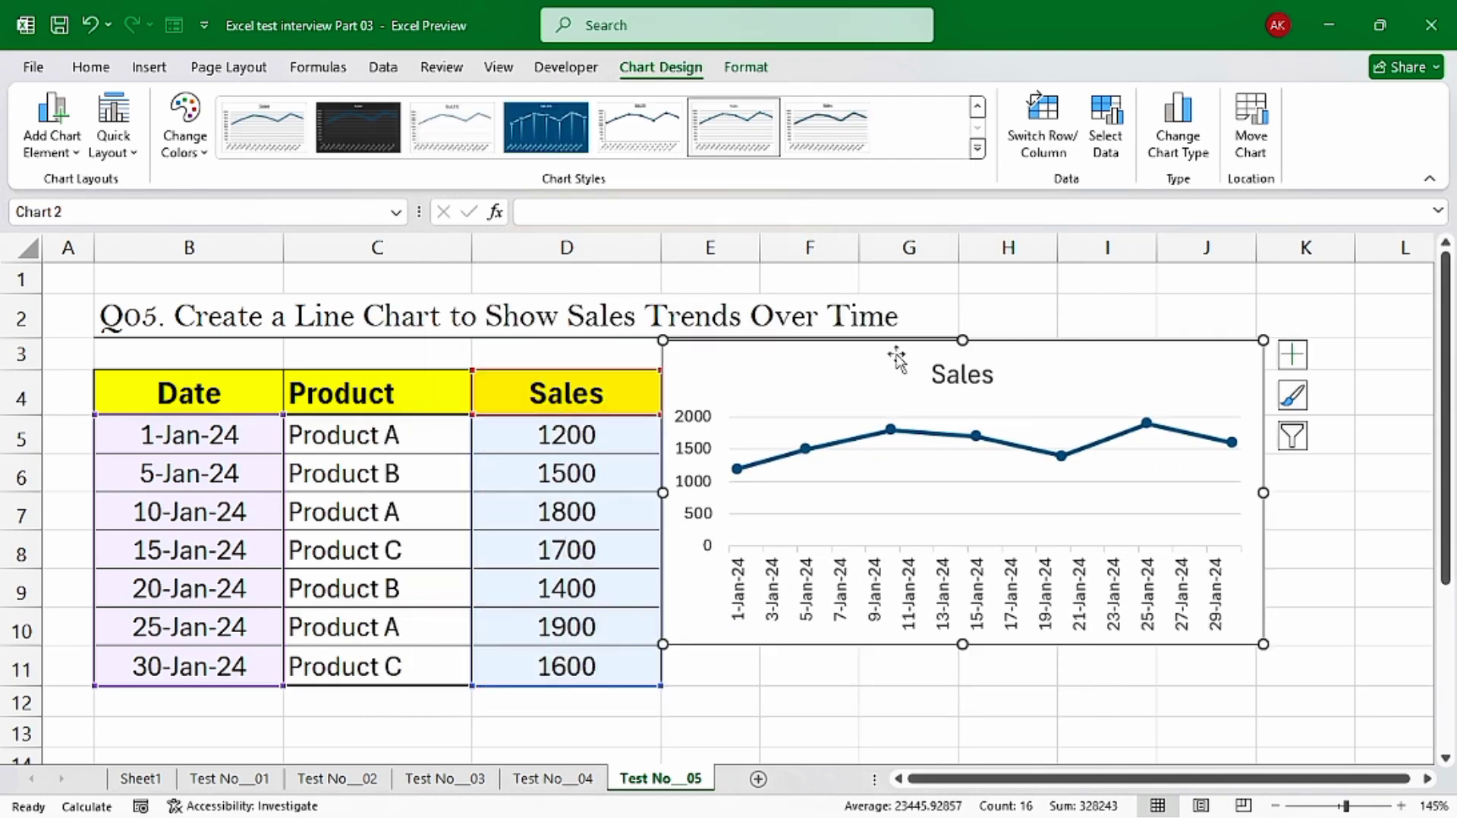
Apply a quick layout with data labels and a legend plus the dark blue style to the Sales chart, leaving a gap beside the table
left_click(111, 136)
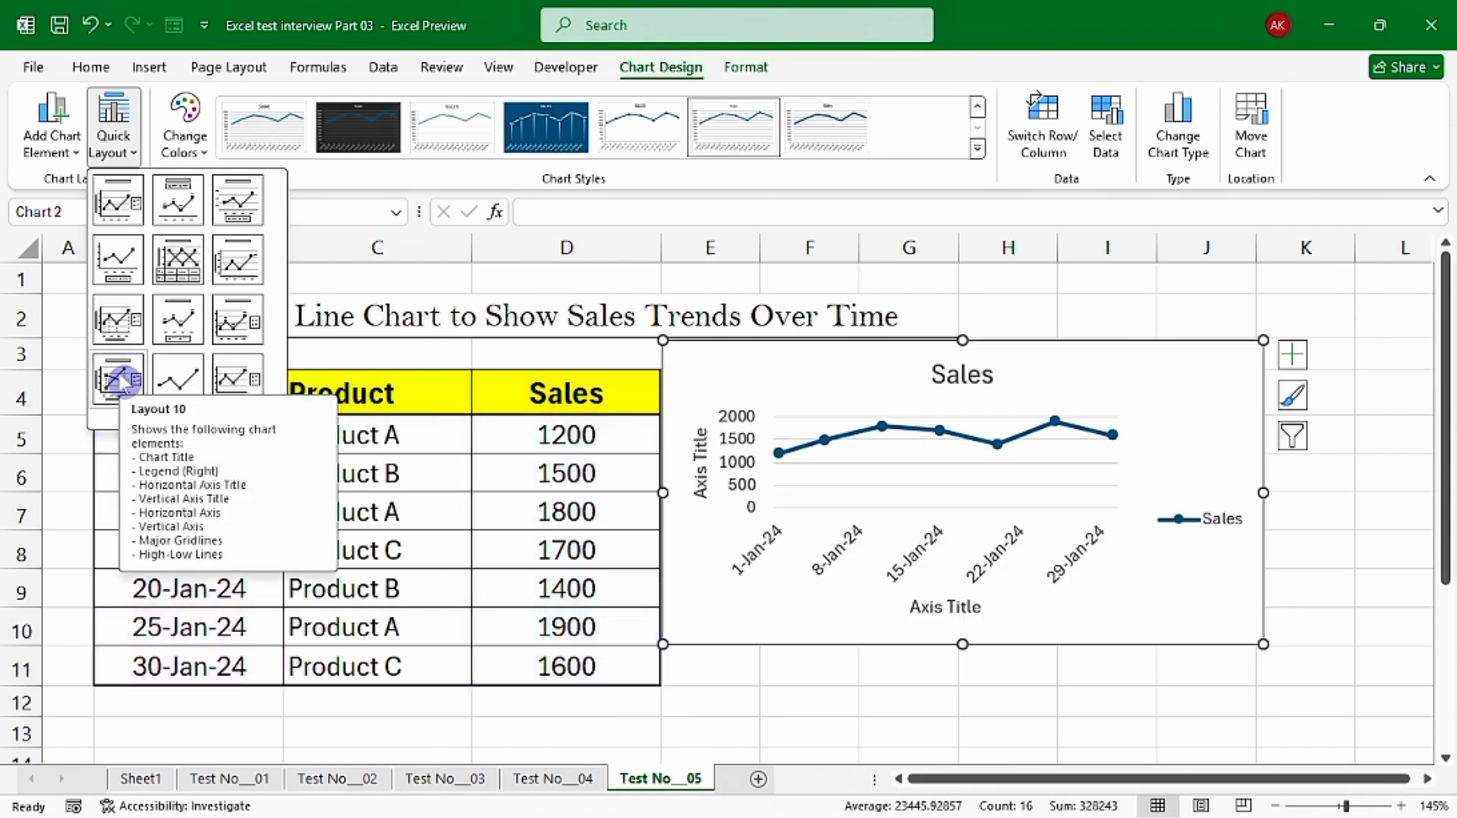
left_click(244, 317)
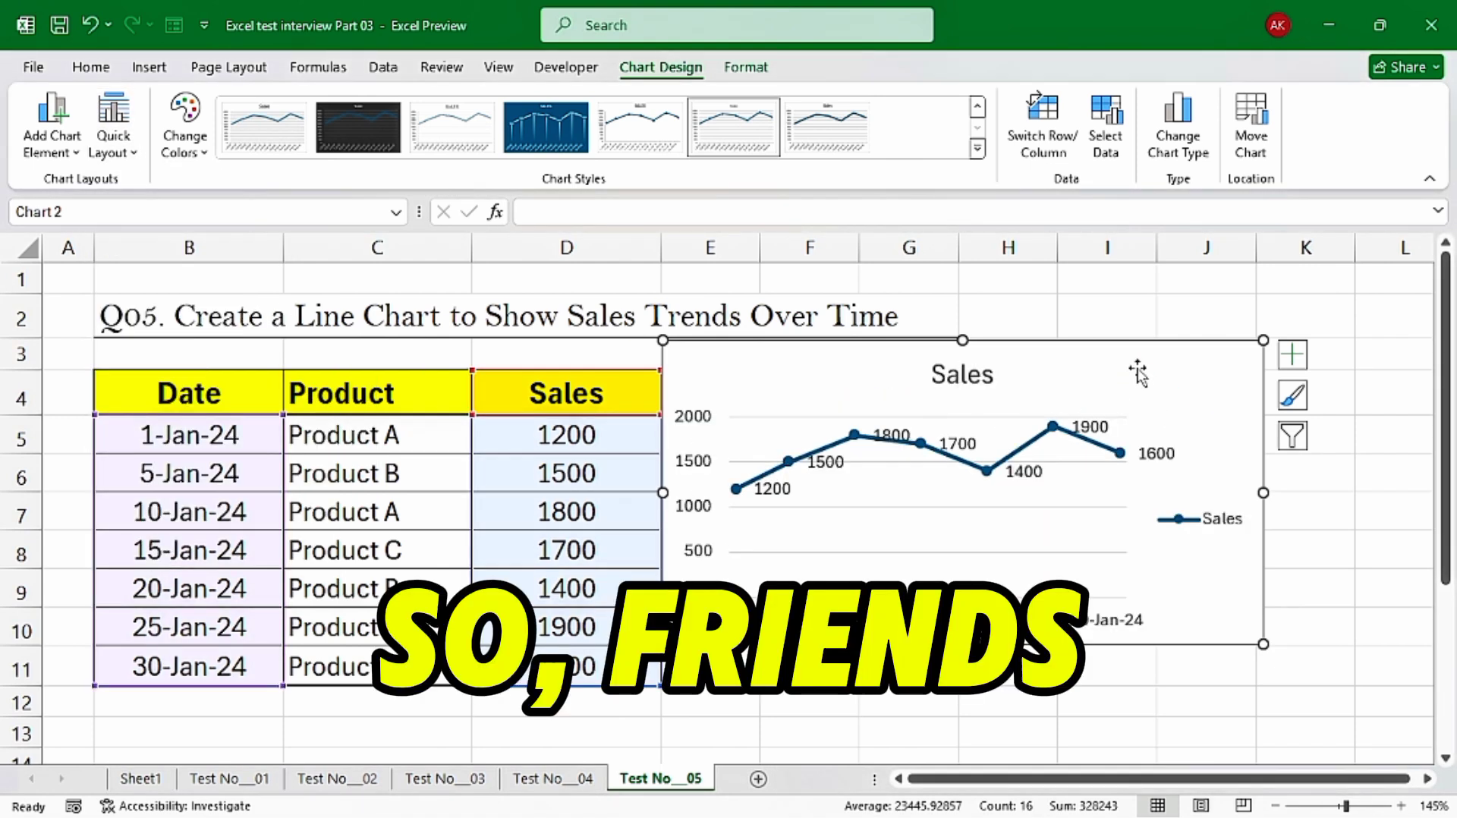
left_click_drag(1138, 372, 1197, 414)
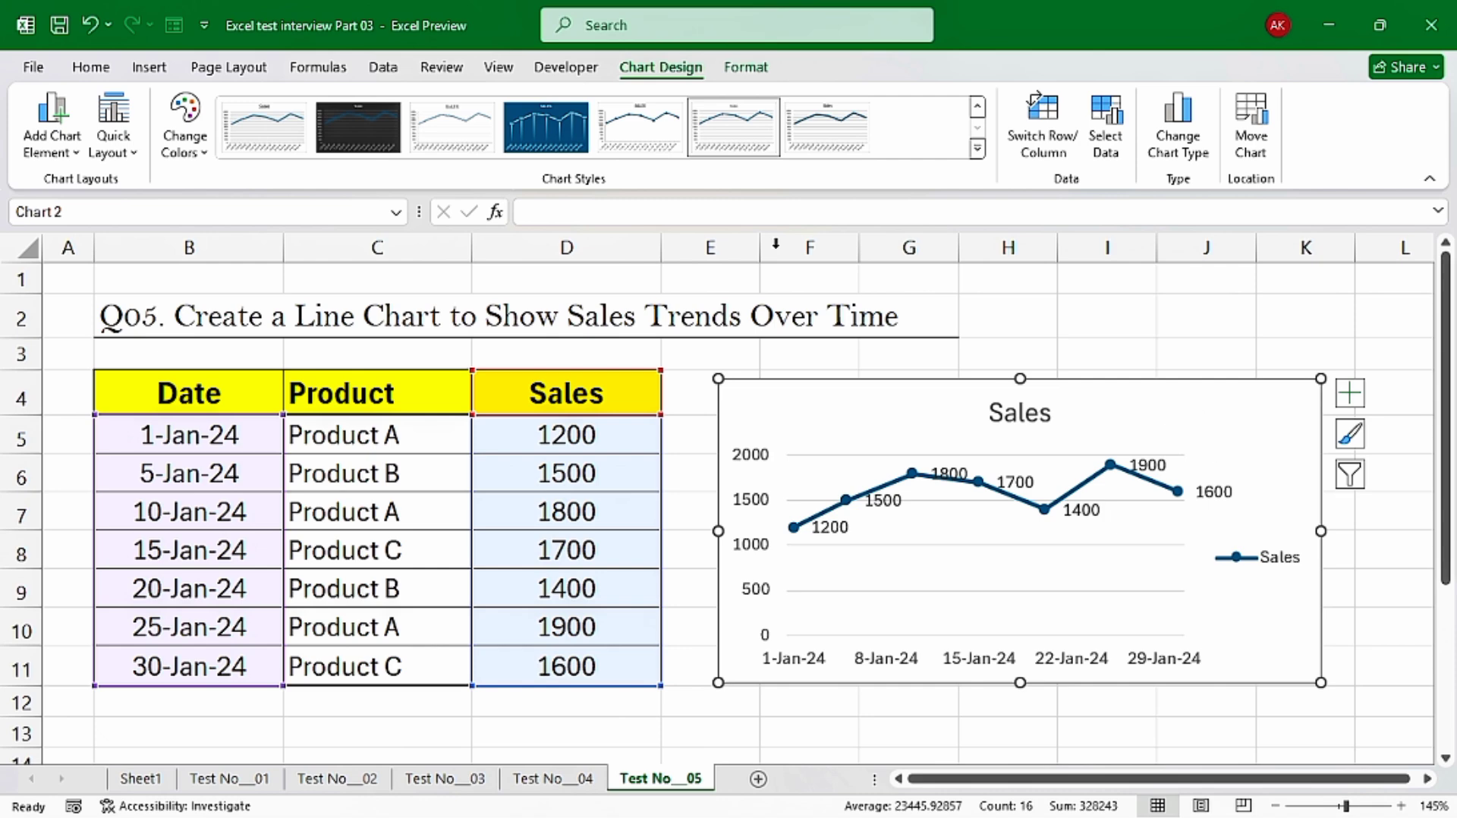
left_click(558, 150)
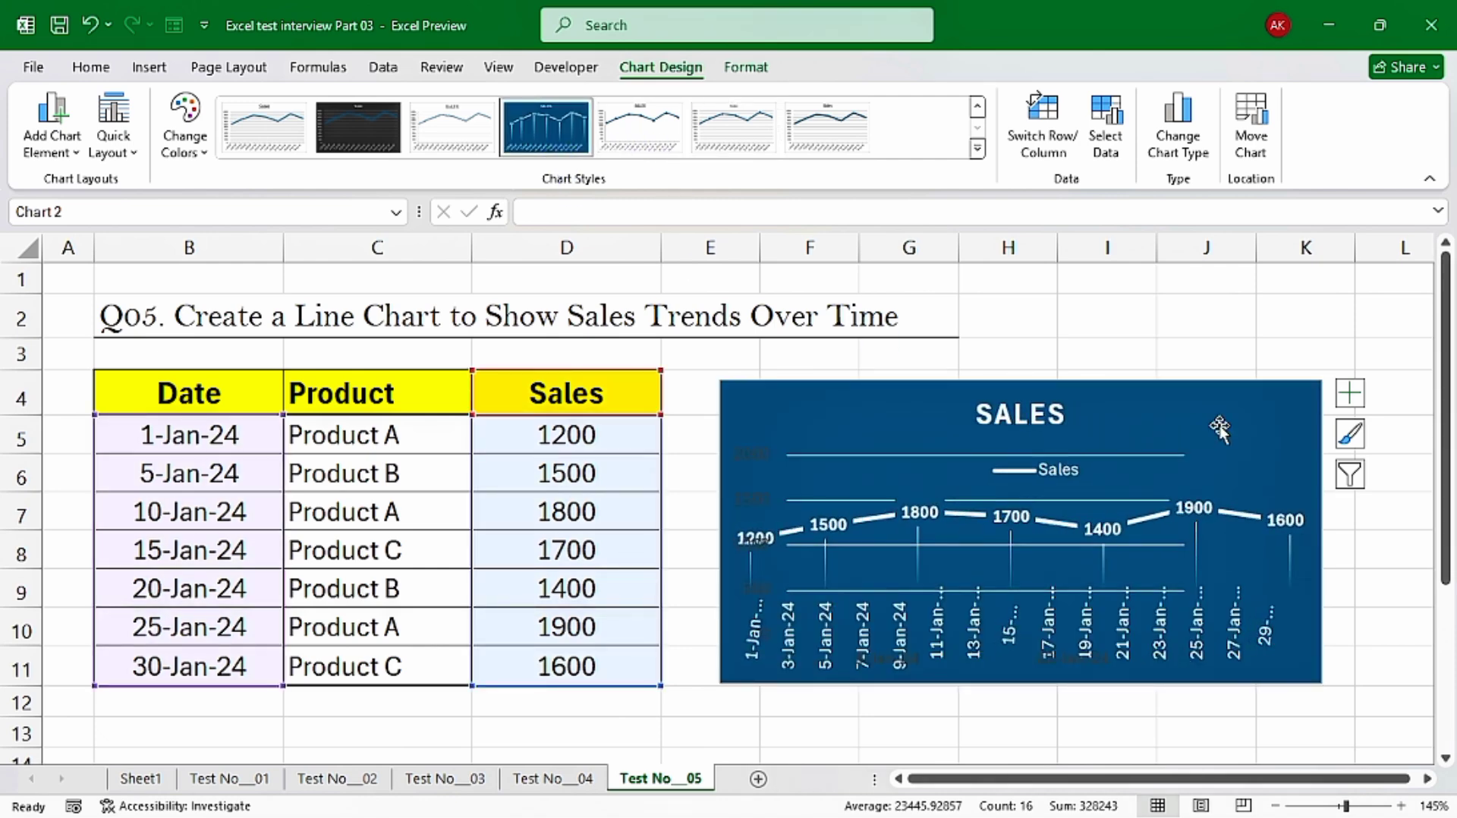
left_click(1179, 283)
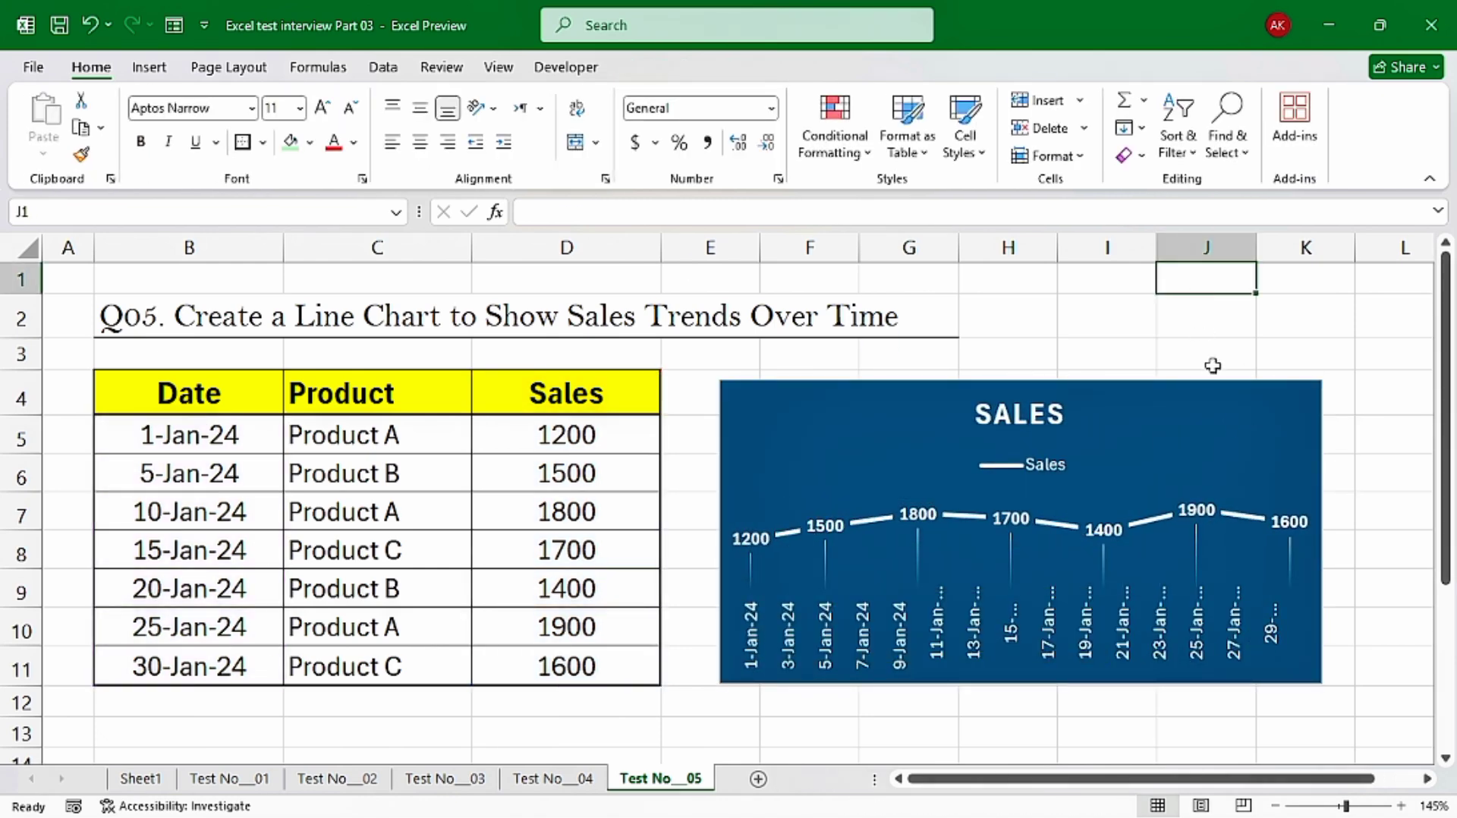